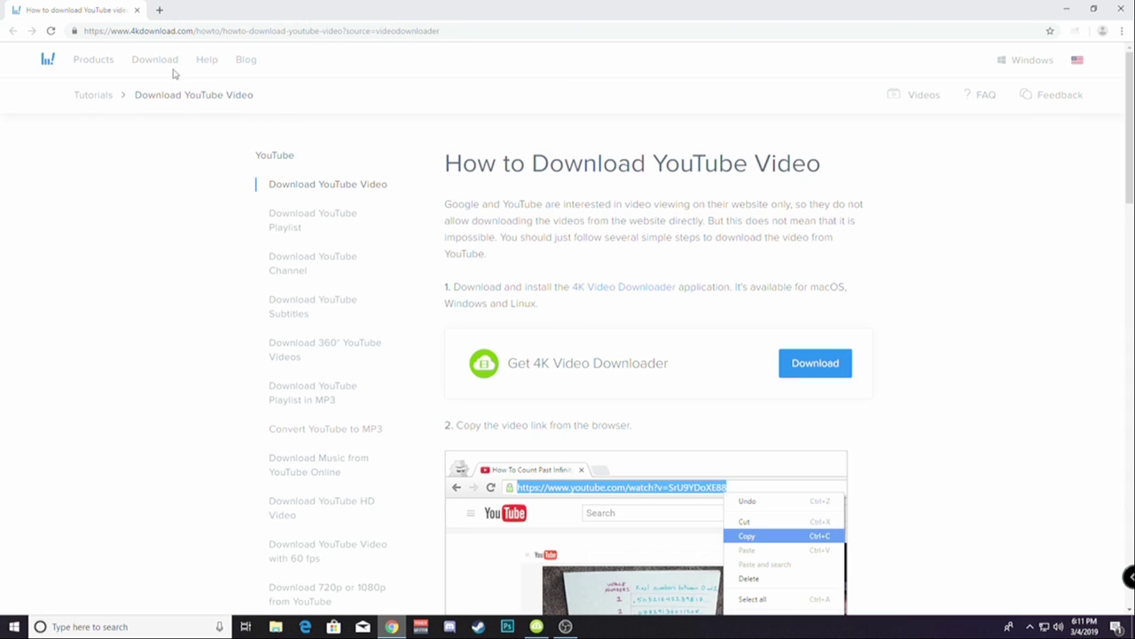
{"action": "left_click_drag", "start_coordinate": [132, 33], "coordinate": [197, 32]}
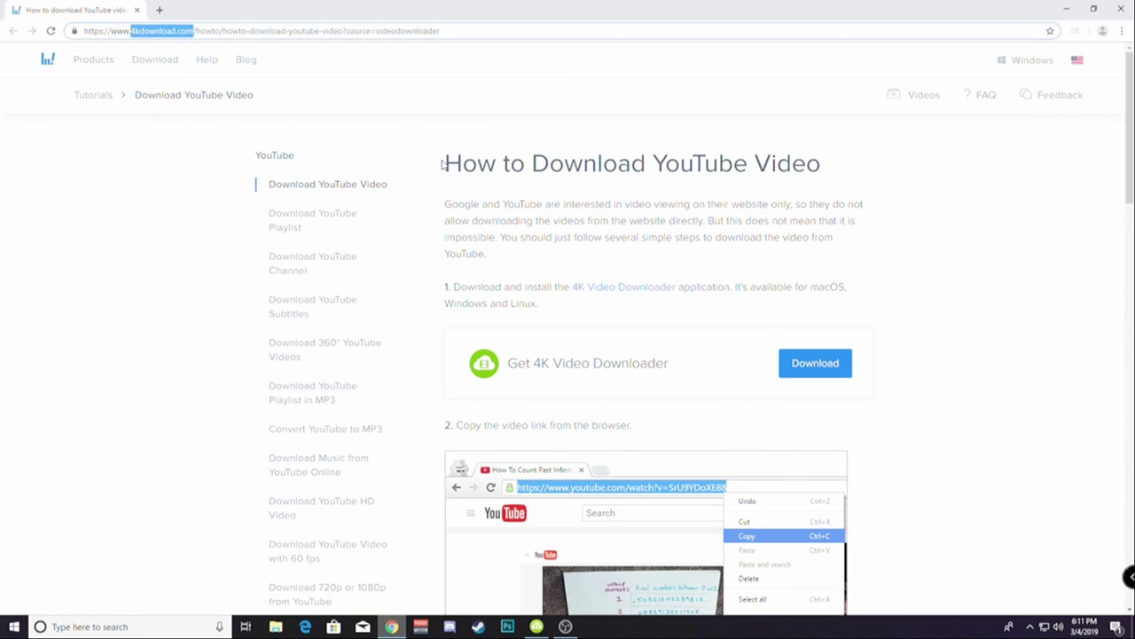
{"action": "left_click_drag", "start_coordinate": [442, 164], "coordinate": [536, 142]}
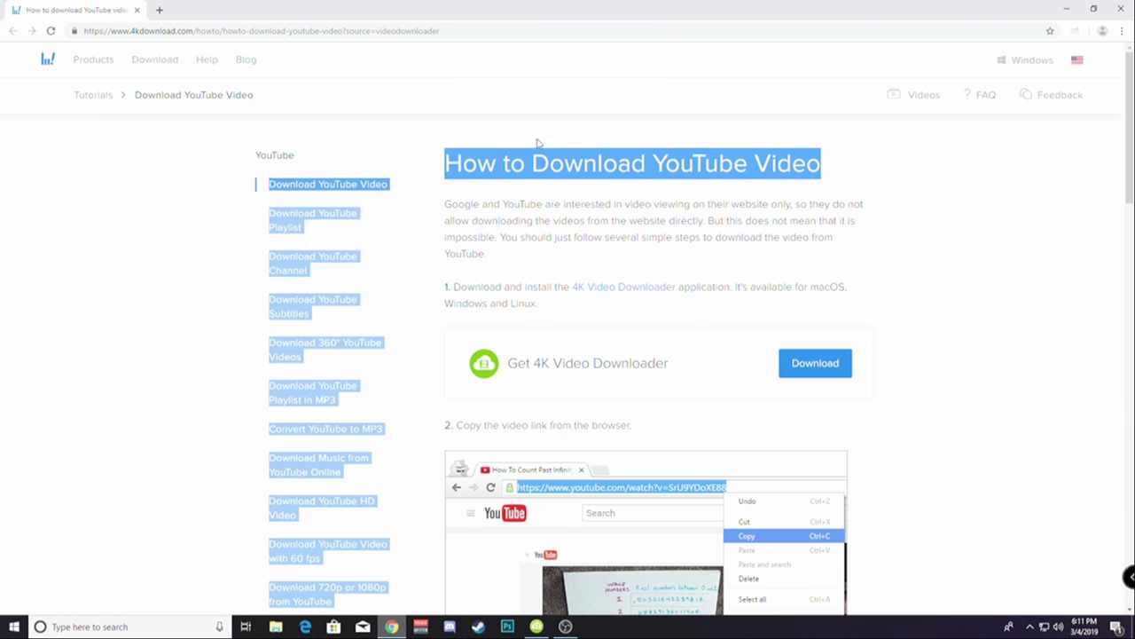
{"action": "left_click", "coordinate": [537, 142]}
{"action": "left_click_drag", "start_coordinate": [444, 164], "coordinate": [821, 164]}
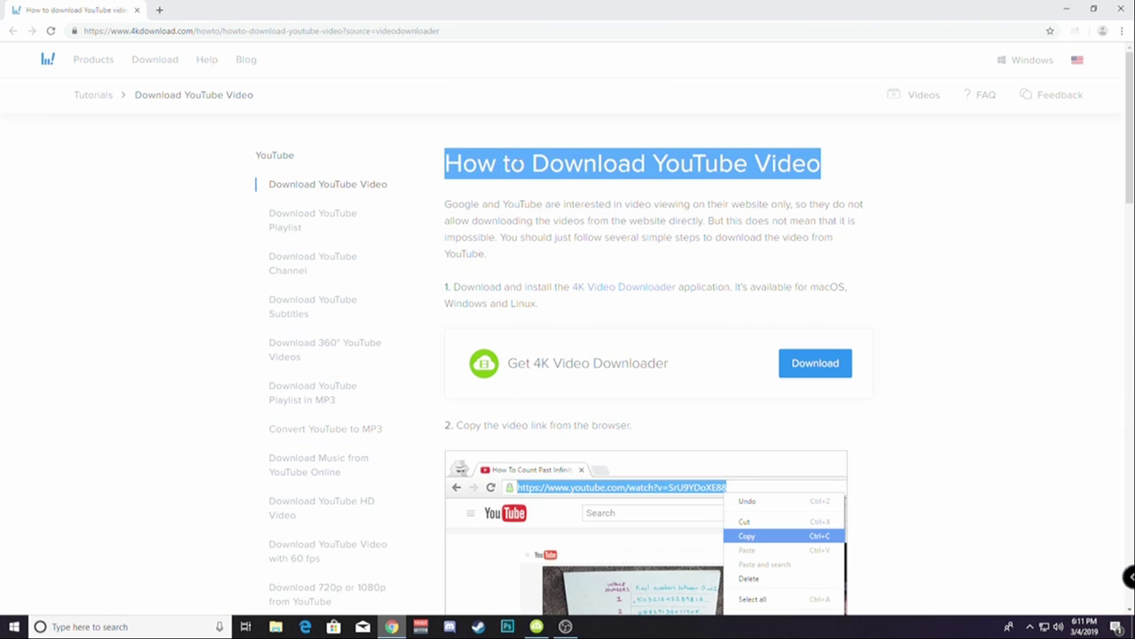
{"action": "left_click", "coordinate": [462, 30]}
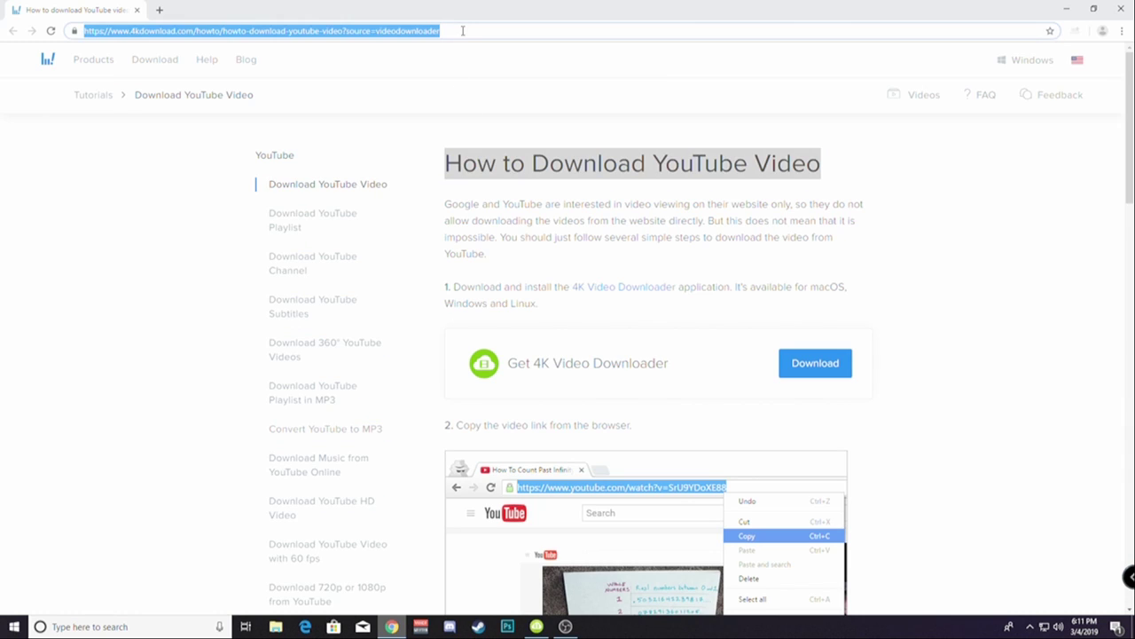
- Go to YouTube and search for 'free green screens'
{"action": "type", "text": "y"}
{"action": "key", "text": "Return"}
{"action": "left_click", "coordinate": [426, 55]}
{"action": "type", "text": "free "}
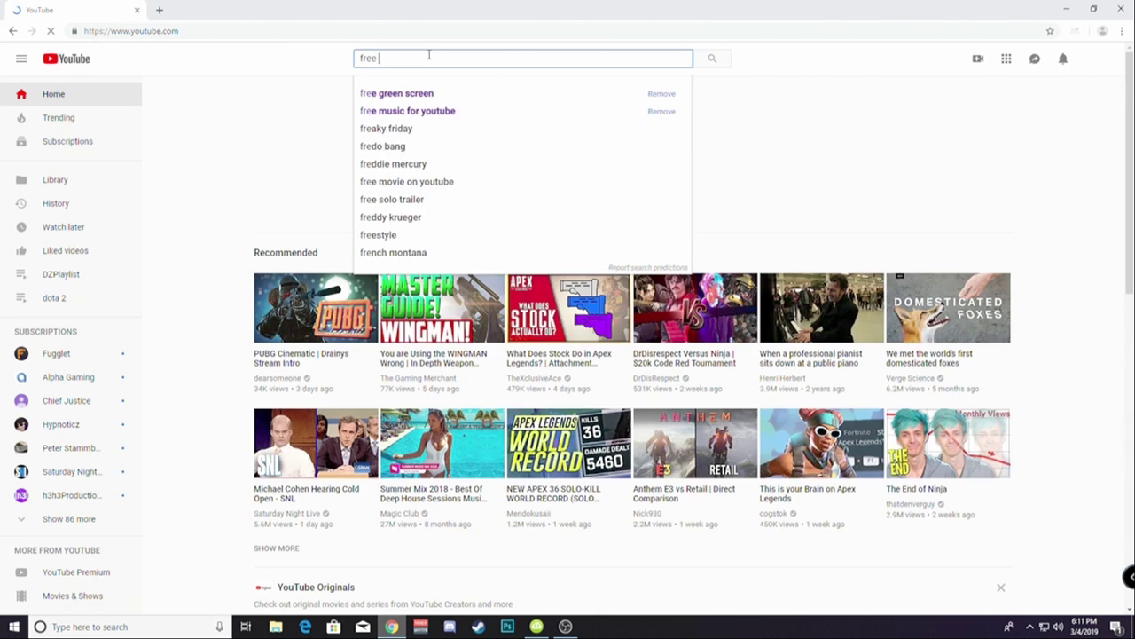
{"action": "type", "text": "green screens"}
{"action": "key", "text": "Return"}
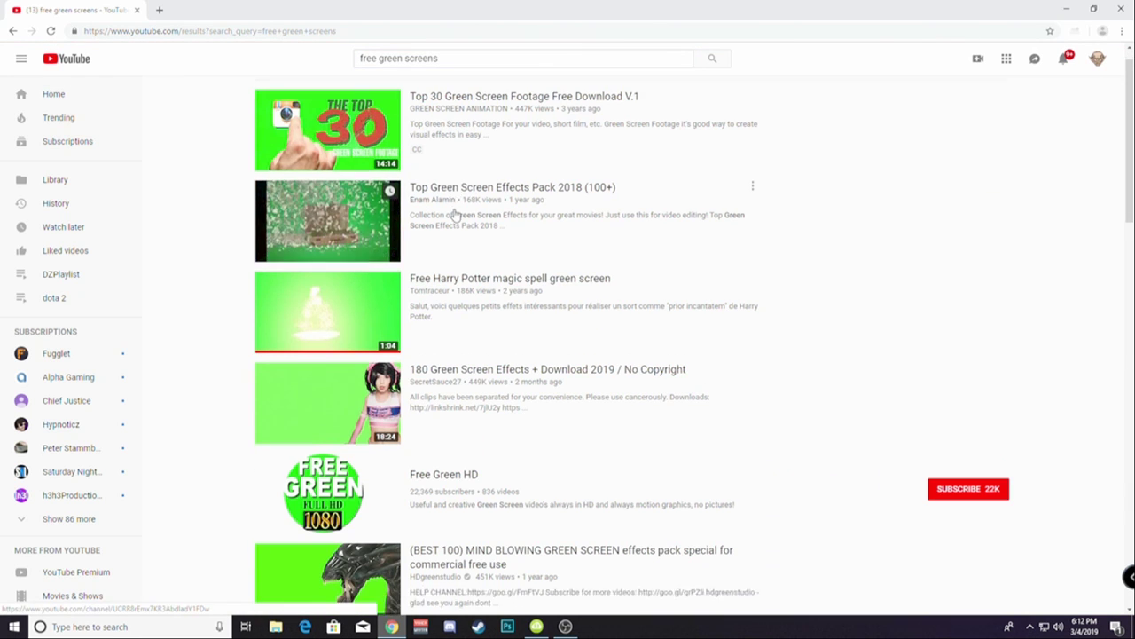
- Scroll through the green-screen footage results and back up to the top
{"action": "scroll", "coordinate": [456, 213], "scroll_direction": "down", "scroll_amount": 8}
{"action": "scroll", "coordinate": [471, 211], "scroll_direction": "down", "scroll_amount": 8}
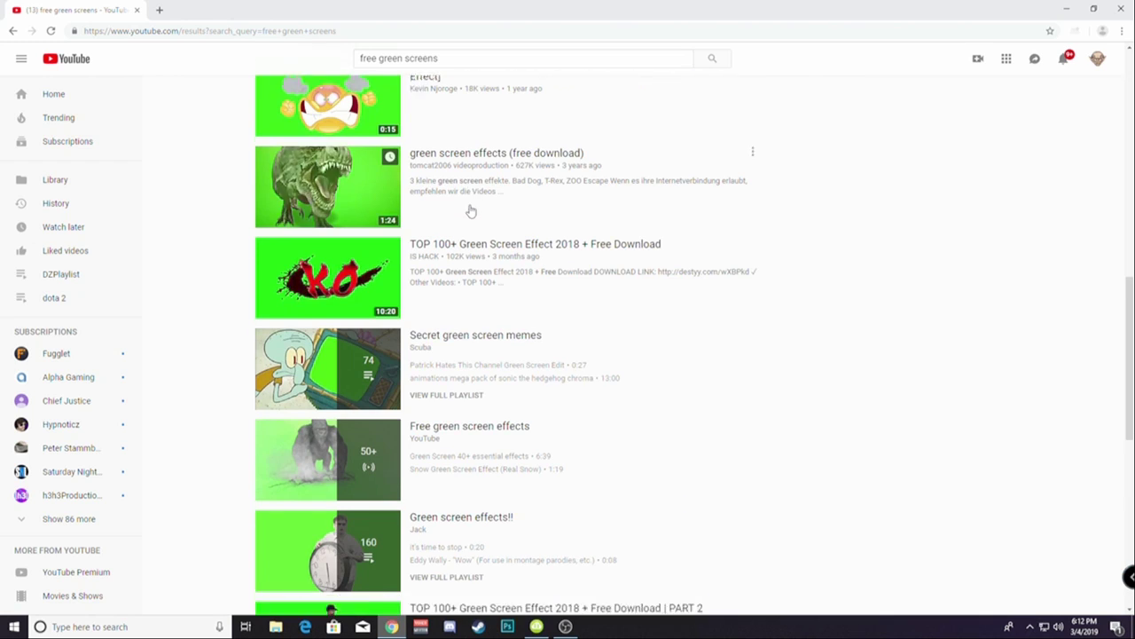
{"action": "scroll", "coordinate": [491, 308], "scroll_direction": "down", "scroll_amount": 9}
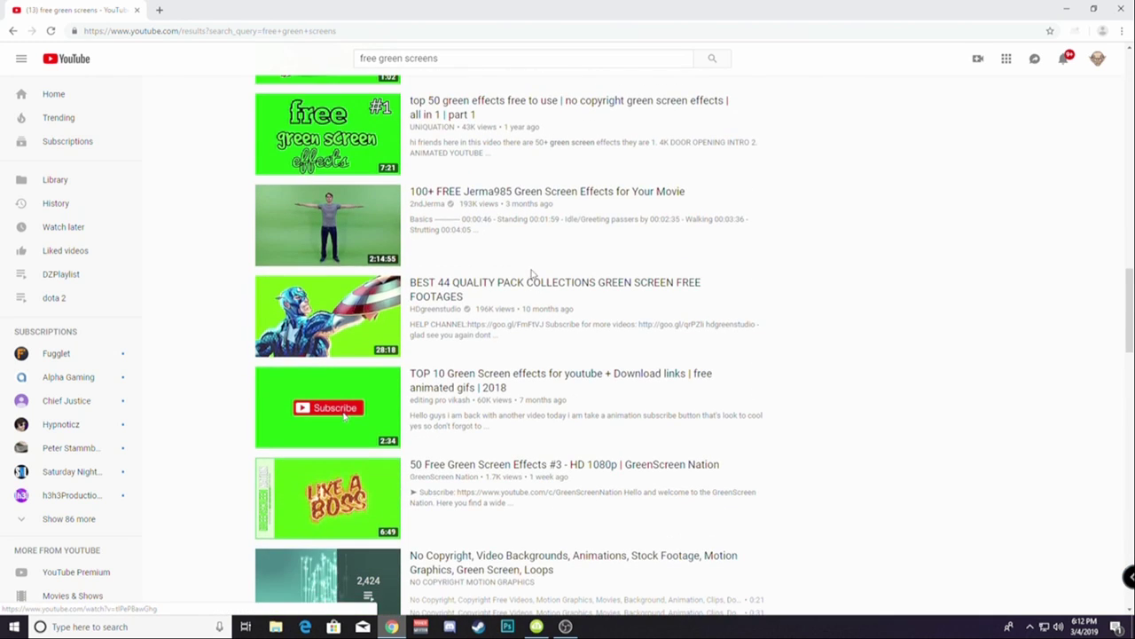
{"action": "scroll", "coordinate": [523, 259], "scroll_direction": "down", "scroll_amount": 12}
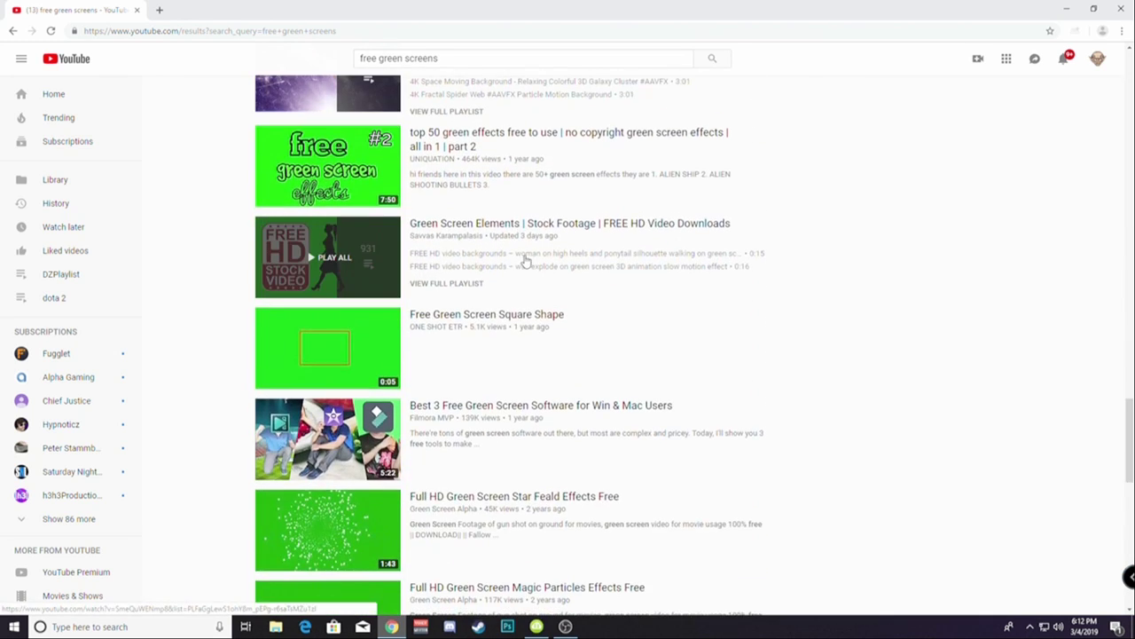
{"action": "scroll", "coordinate": [523, 256], "scroll_direction": "up", "scroll_amount": 3}
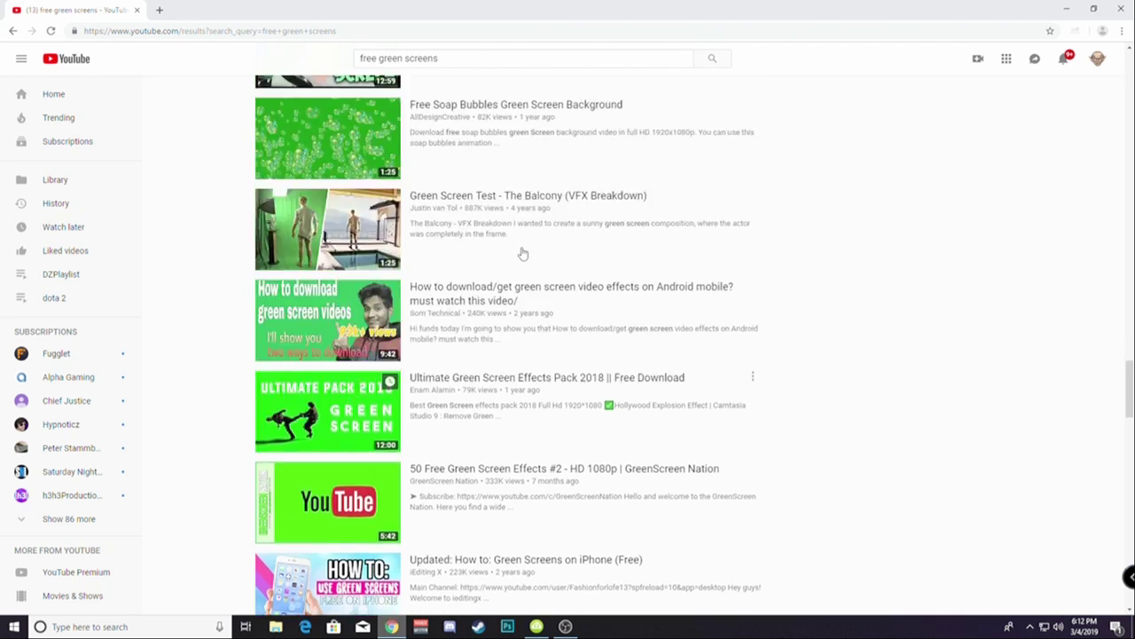
{"action": "scroll", "coordinate": [319, 224], "scroll_direction": "up", "scroll_amount": 3}
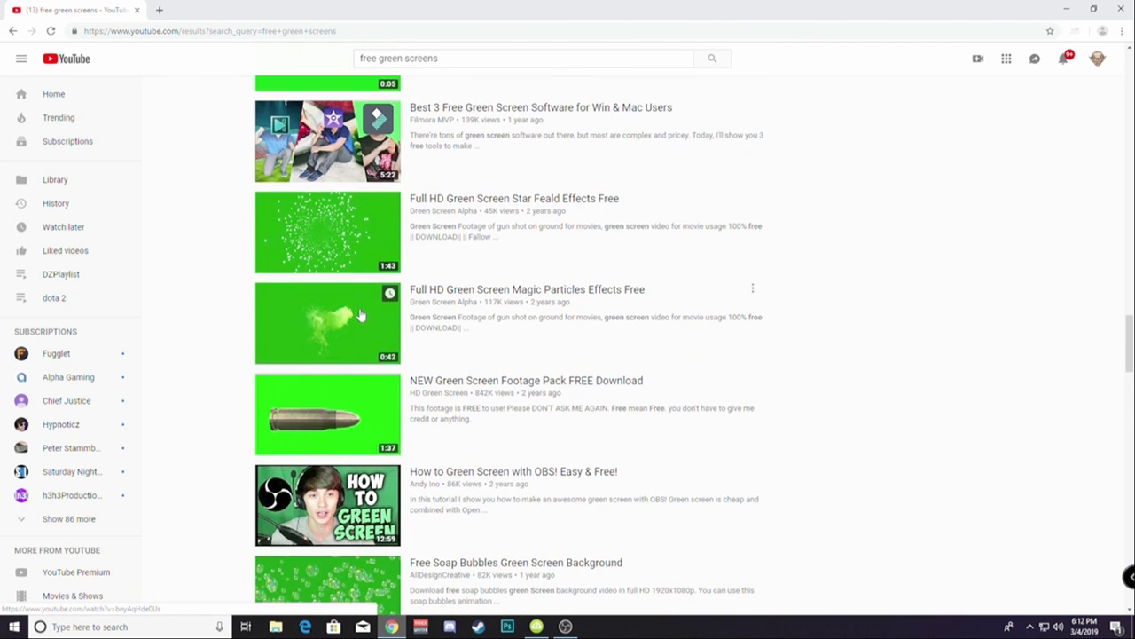
{"action": "scroll", "coordinate": [318, 224], "scroll_direction": "up", "scroll_amount": 20}
{"action": "scroll", "coordinate": [430, 137], "scroll_direction": "up", "scroll_amount": 15}
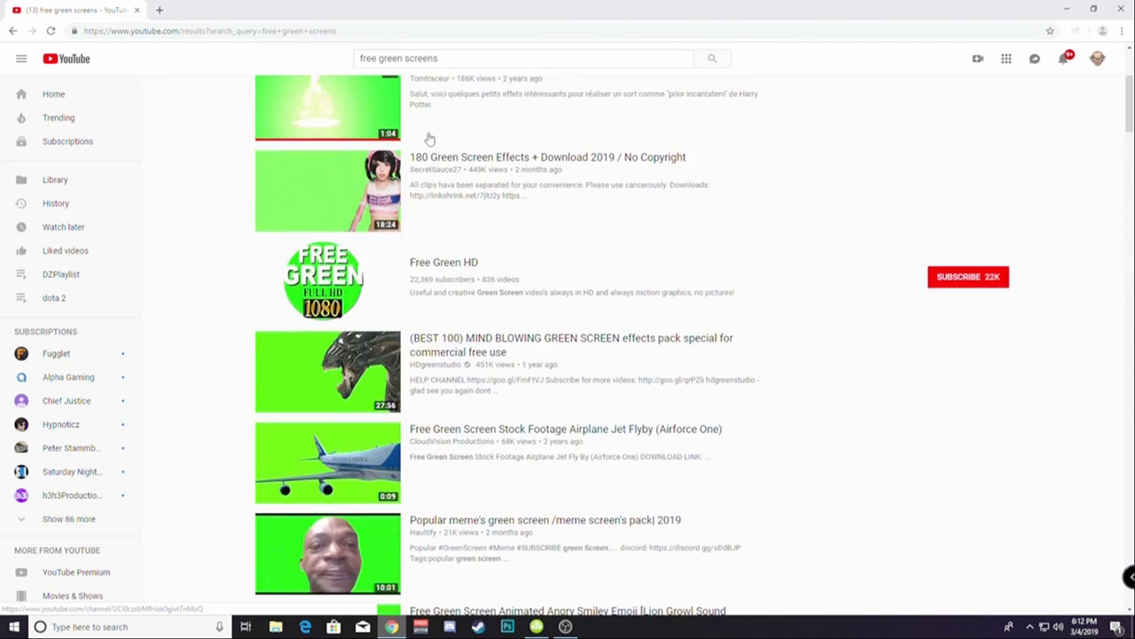
- Search 'free green screens cartoon effects' and open the Green Screen Cartoon Effects / Cartoon Animations video
{"action": "left_click", "coordinate": [578, 60]}
{"action": "type", "text": "cartoon effects"}
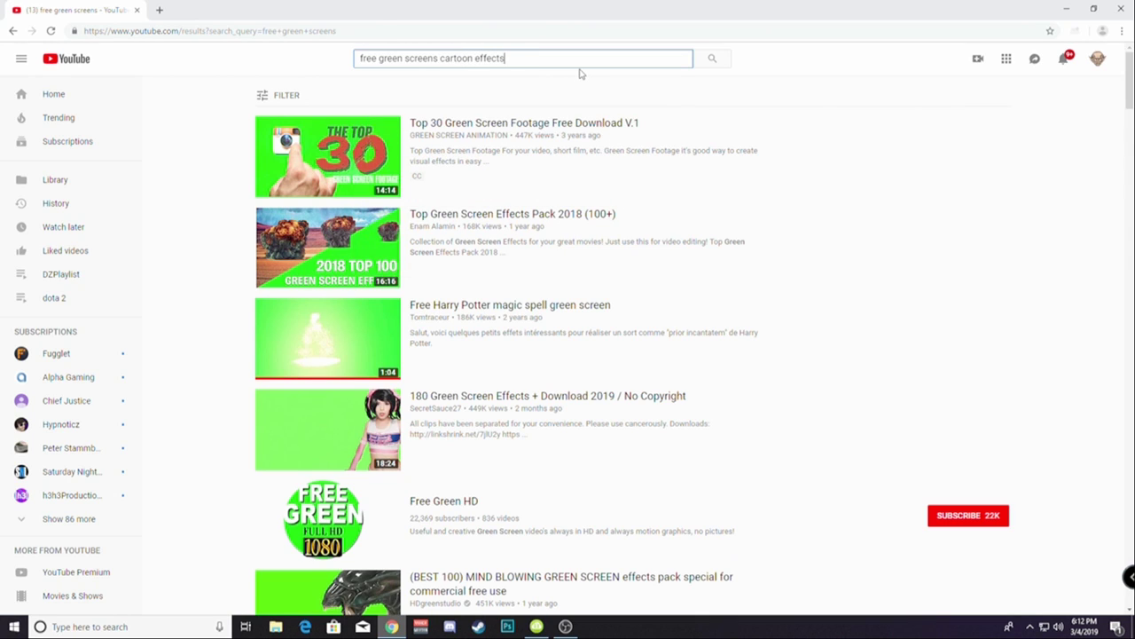
{"action": "key", "text": "Return"}
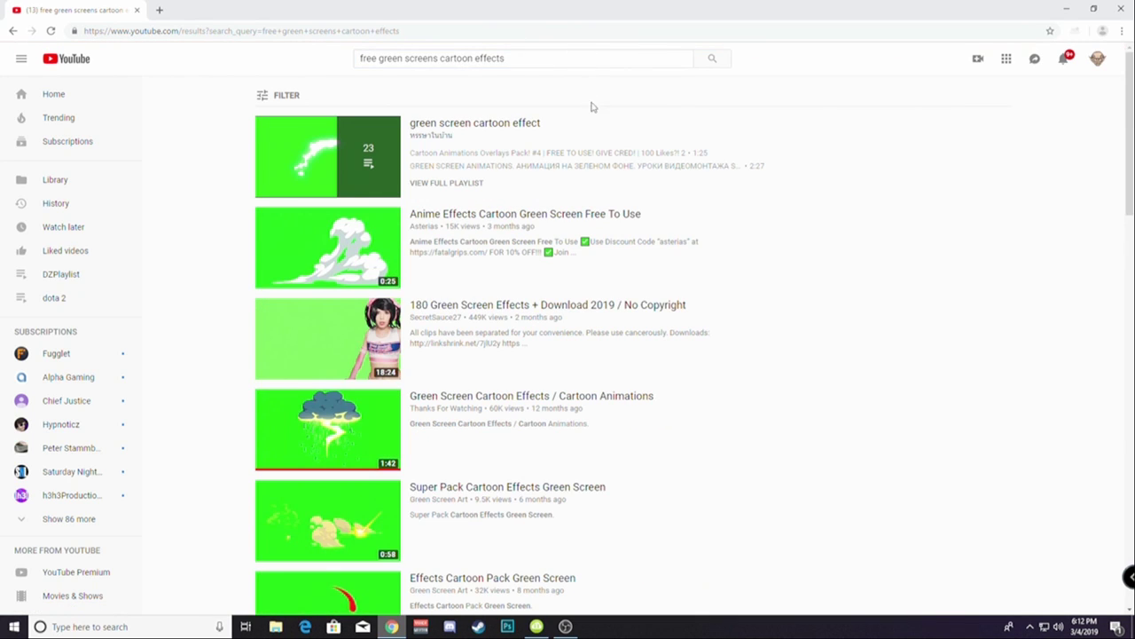
{"action": "scroll", "coordinate": [496, 212], "scroll_direction": "down", "scroll_amount": 2}
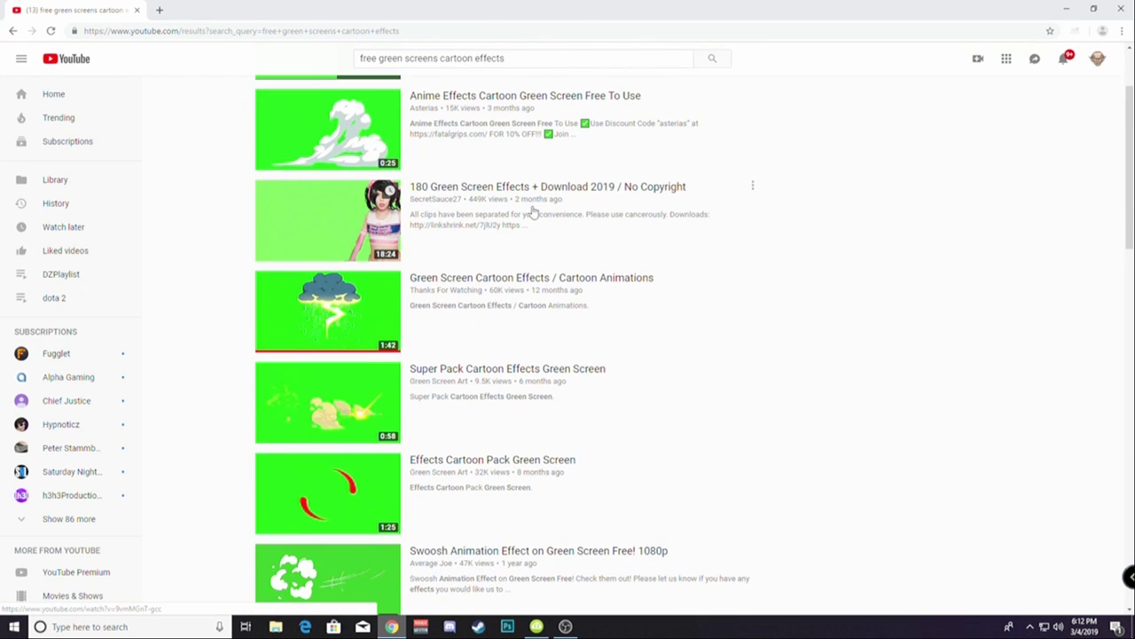
{"action": "left_click", "coordinate": [453, 281]}
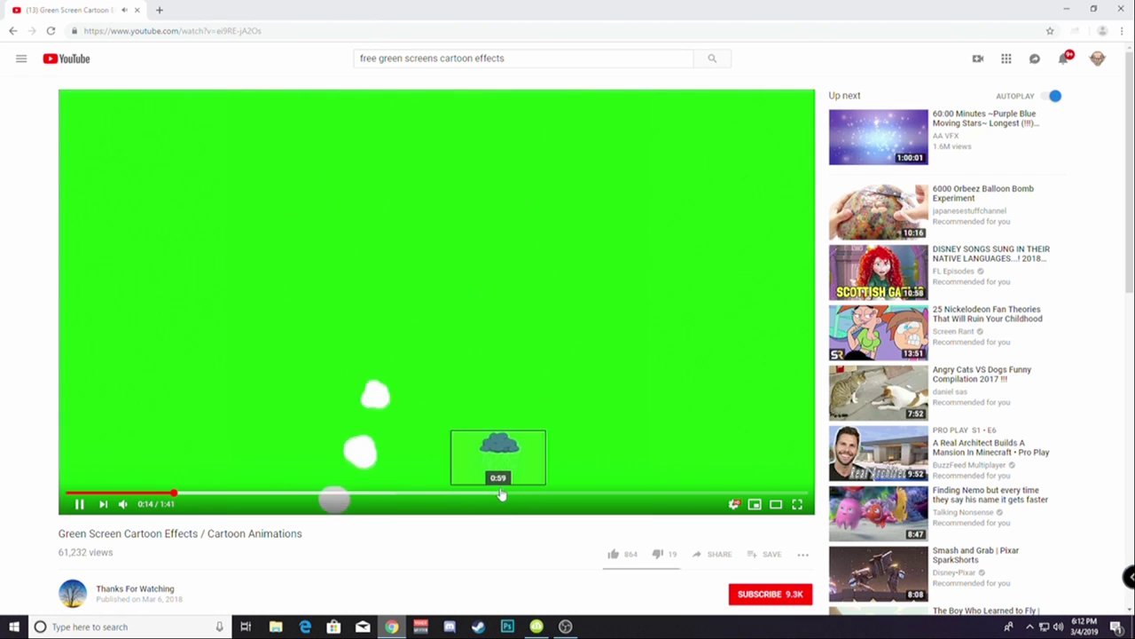
- Scrub through the cartoon effects video, ending on the falling-raindrops clip at 1:27
{"action": "left_click", "coordinate": [501, 492]}
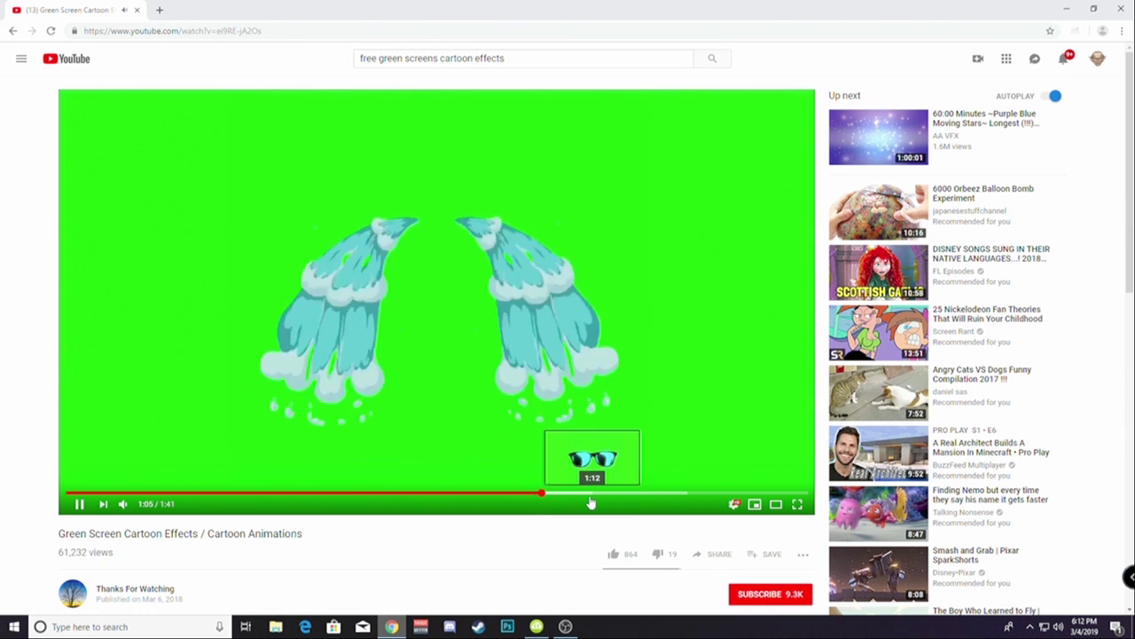
{"action": "mouse_move", "coordinate": [590, 503]}
{"action": "left_mouse_down"}
{"action": "mouse_move", "coordinate": [562, 501]}
{"action": "mouse_move", "coordinate": [595, 498]}
{"action": "left_mouse_up"}
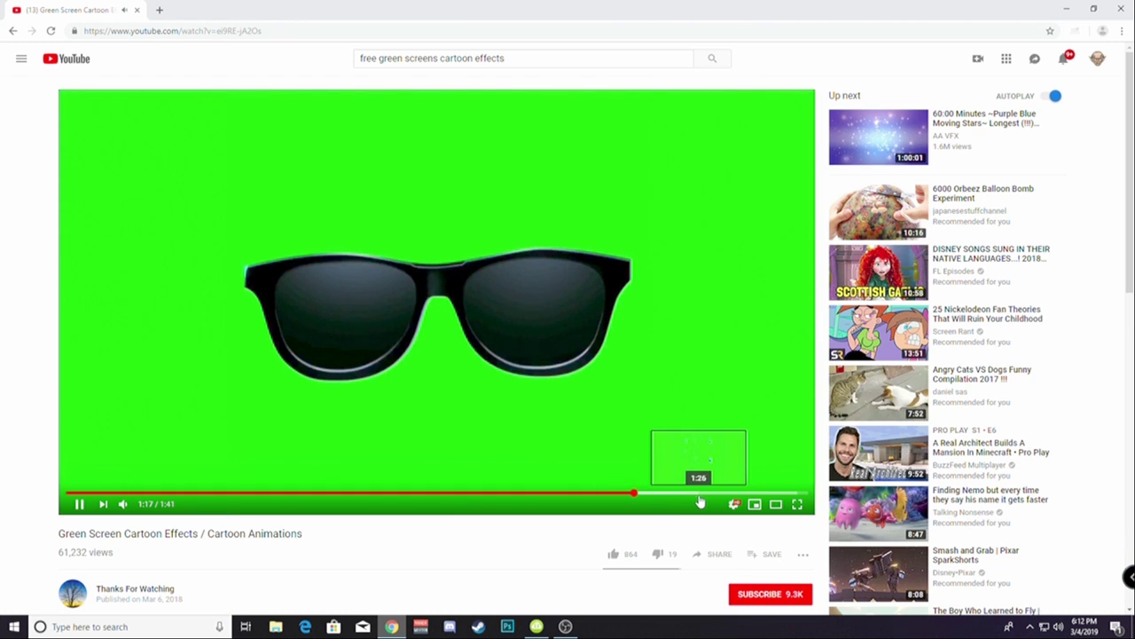
{"action": "left_click", "coordinate": [659, 494]}
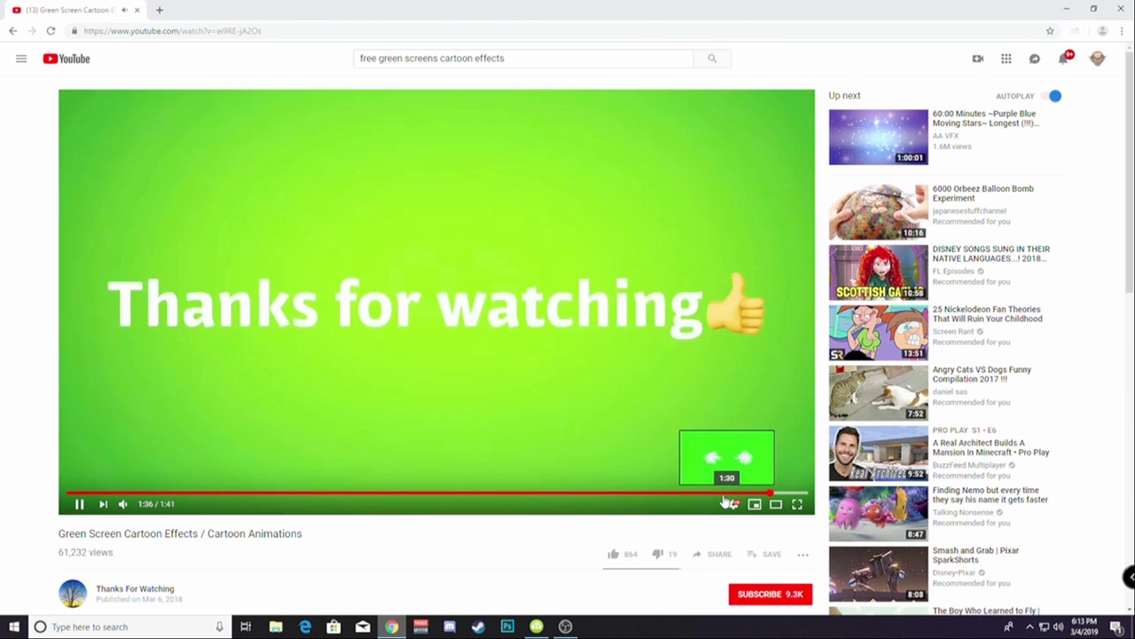
{"action": "left_click", "coordinate": [706, 495]}
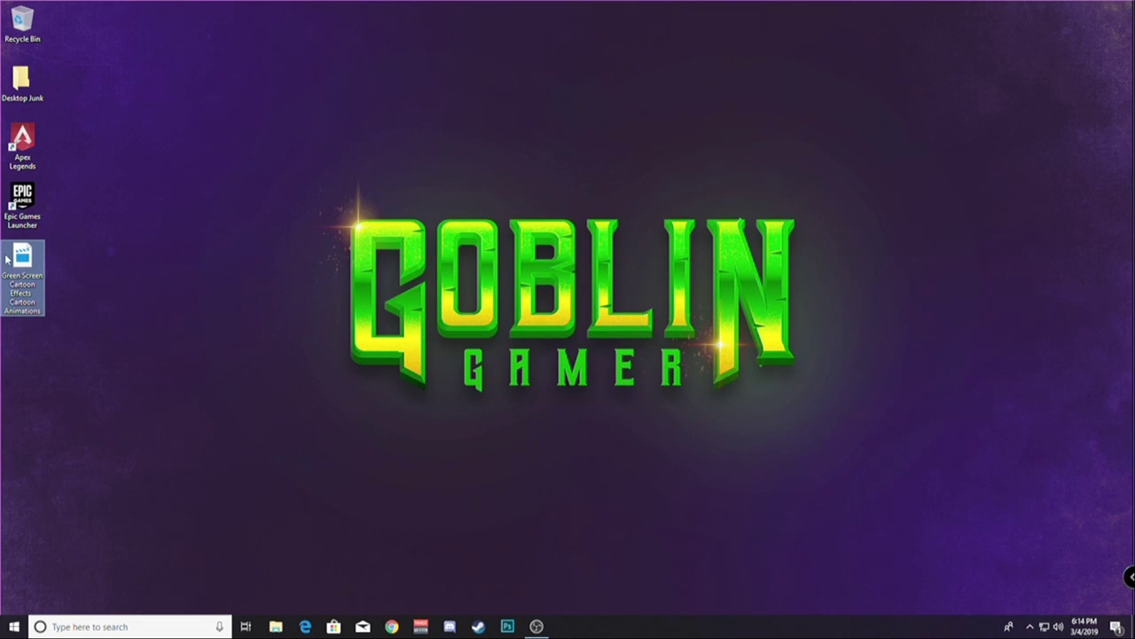
- Launch Adobe Premiere Pro CC 2018 from the Start menu
{"action": "right_click", "coordinate": [19, 272]}
{"action": "left_click", "coordinate": [148, 223]}
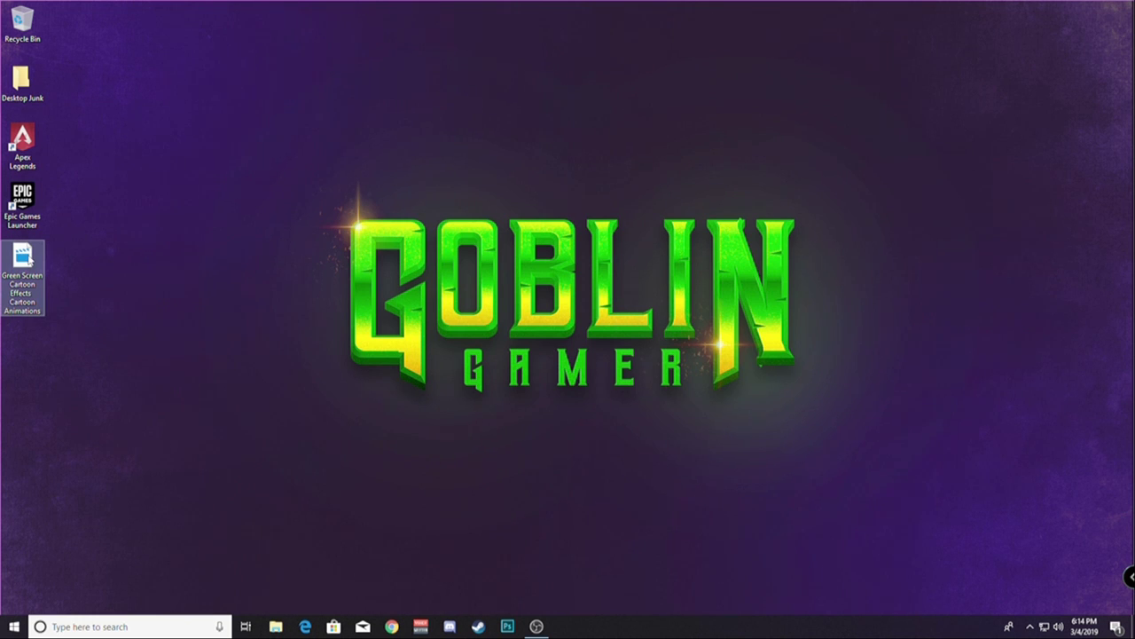
{"action": "left_click", "coordinate": [14, 627]}
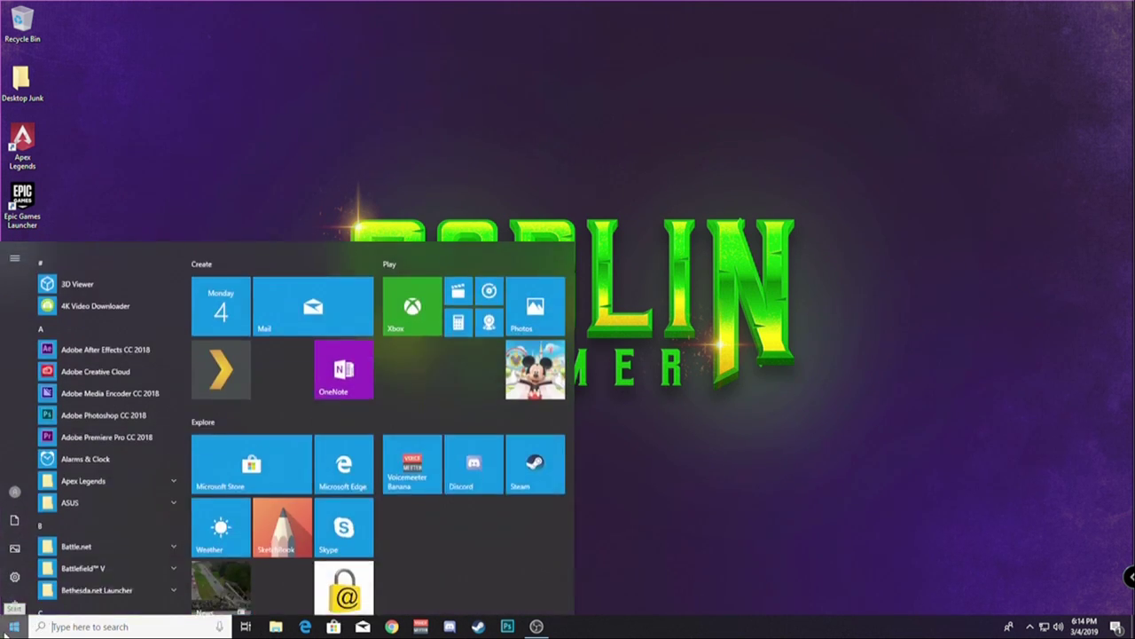
{"action": "left_click", "coordinate": [197, 181]}
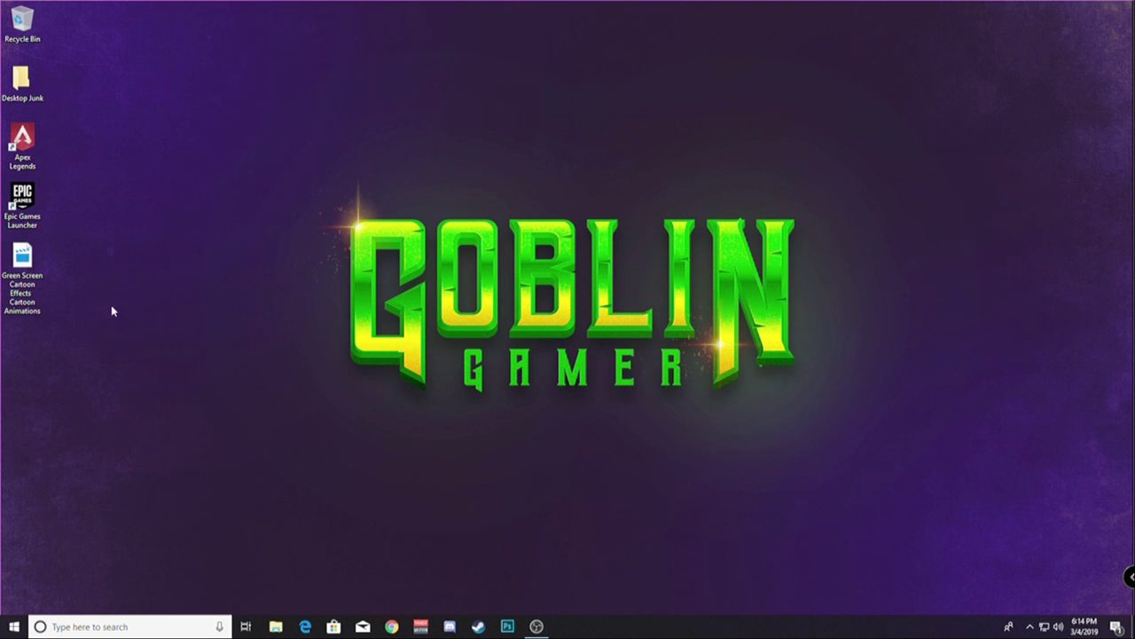
{"action": "left_click", "coordinate": [13, 627]}
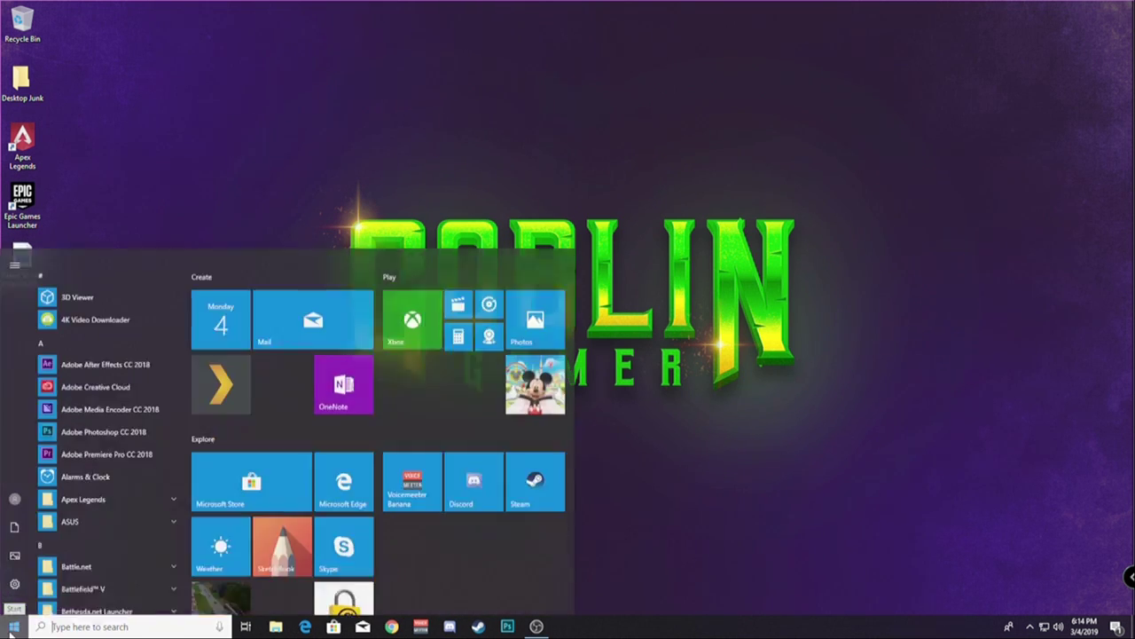
{"action": "left_click", "coordinate": [235, 201]}
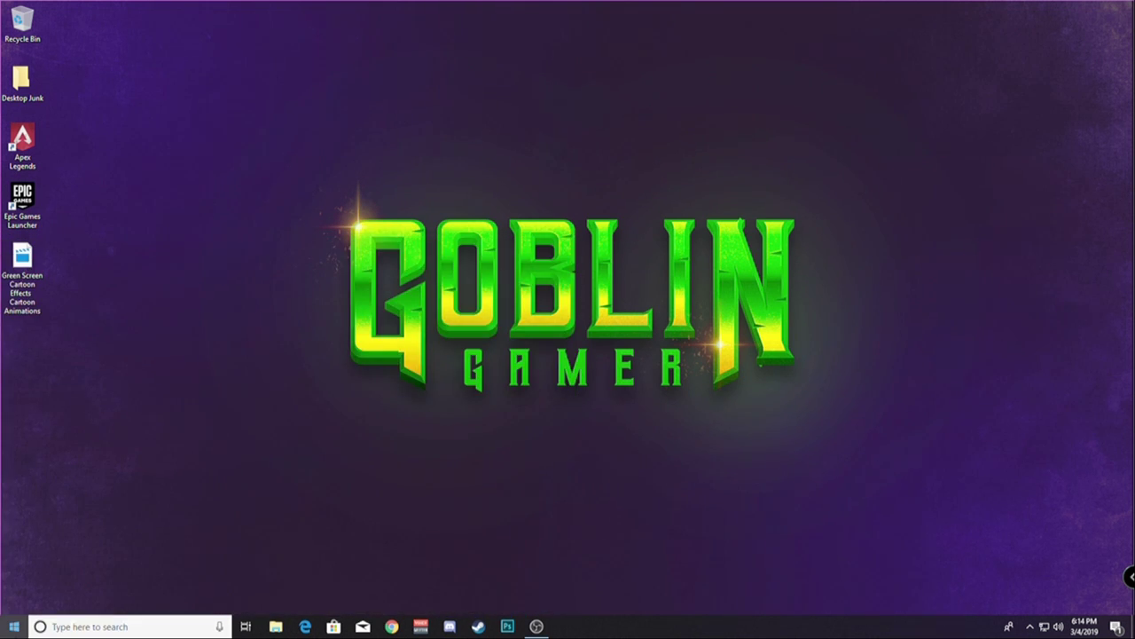
{"action": "left_click", "coordinate": [13, 626]}
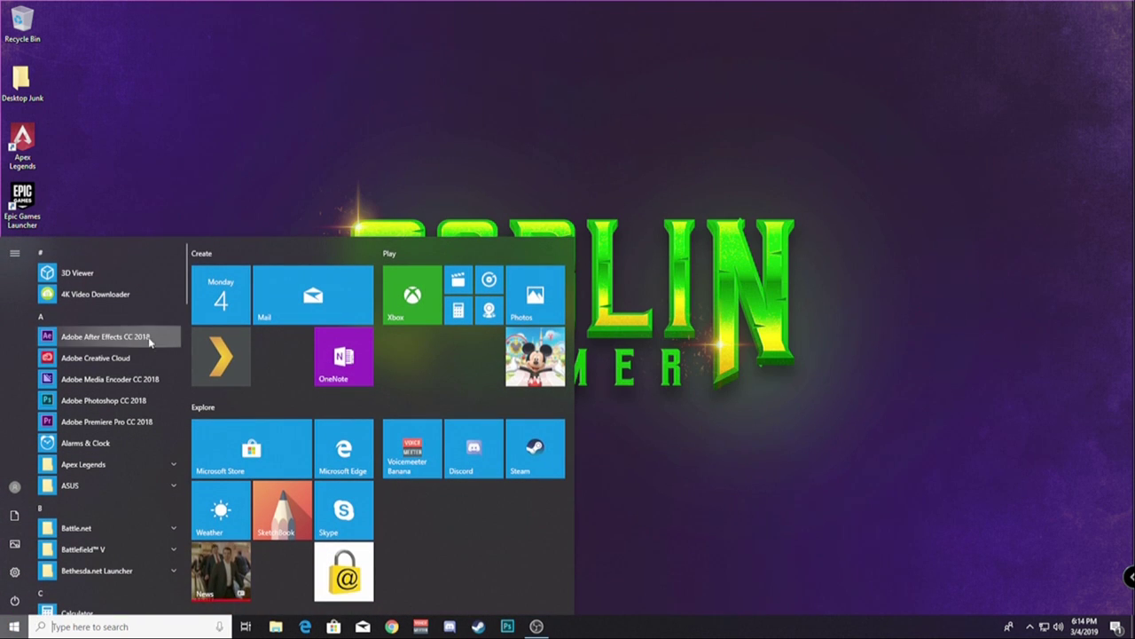
{"action": "left_click", "coordinate": [133, 421]}
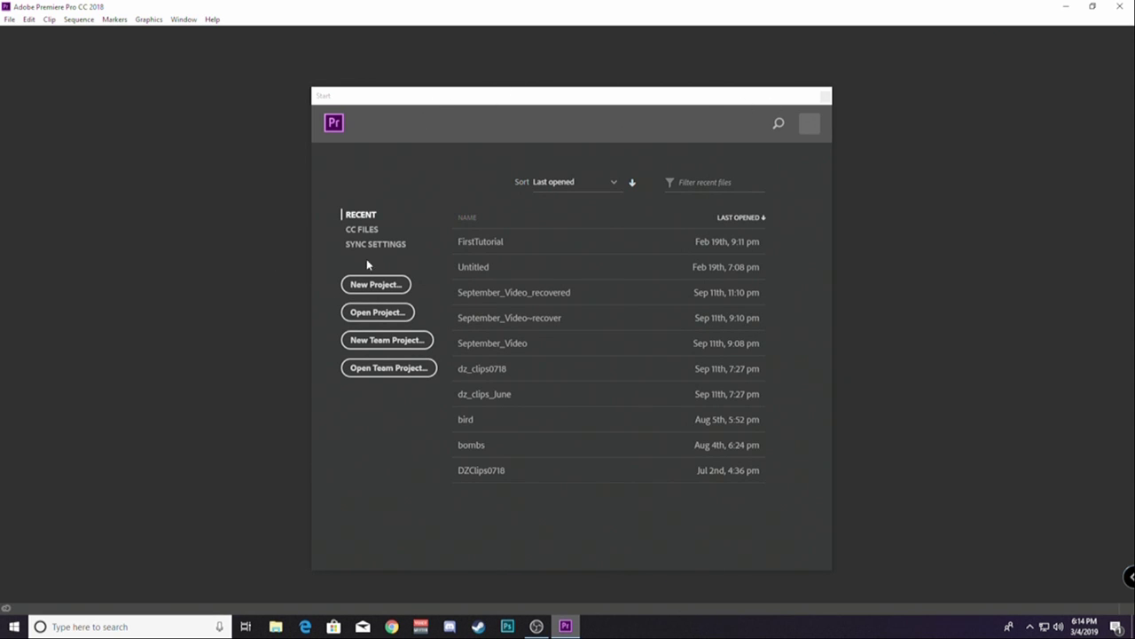
- Create the madface project, import the Green Screen Cartoon Effects clip and open it in the Source monitor
{"action": "left_click", "coordinate": [380, 285]}
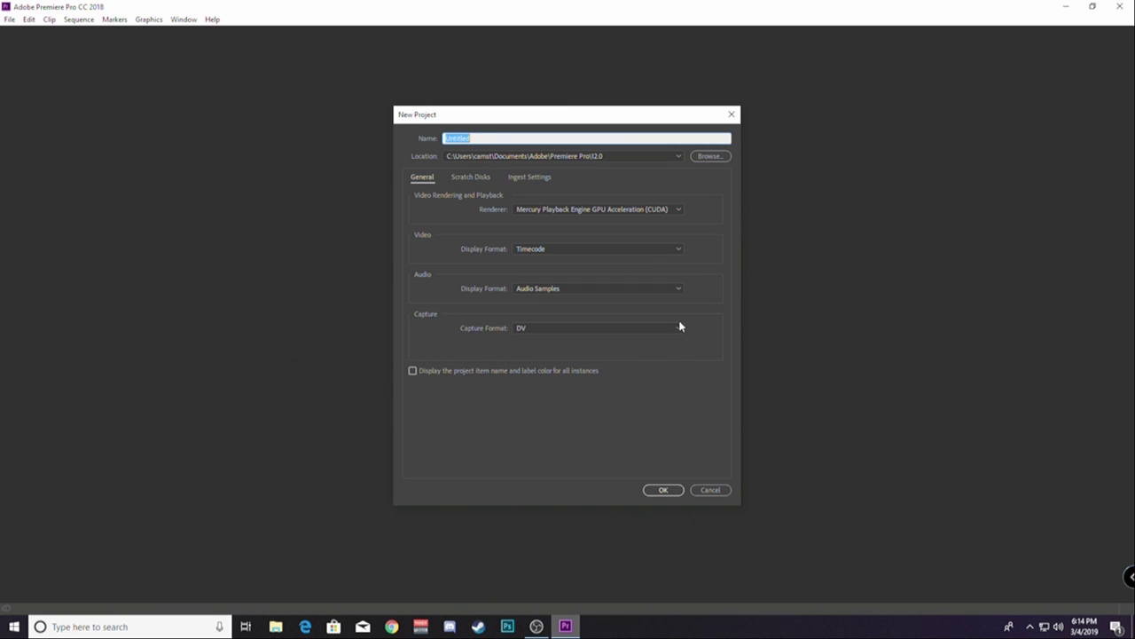
{"action": "type", "text": "ma"}
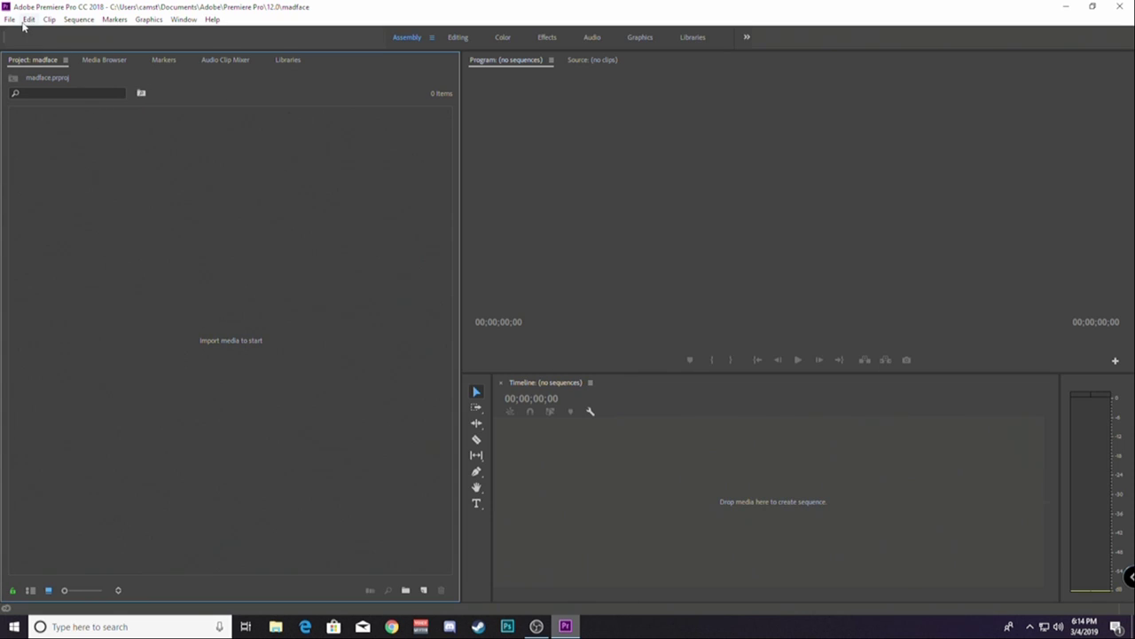
{"action": "left_click", "coordinate": [8, 20]}
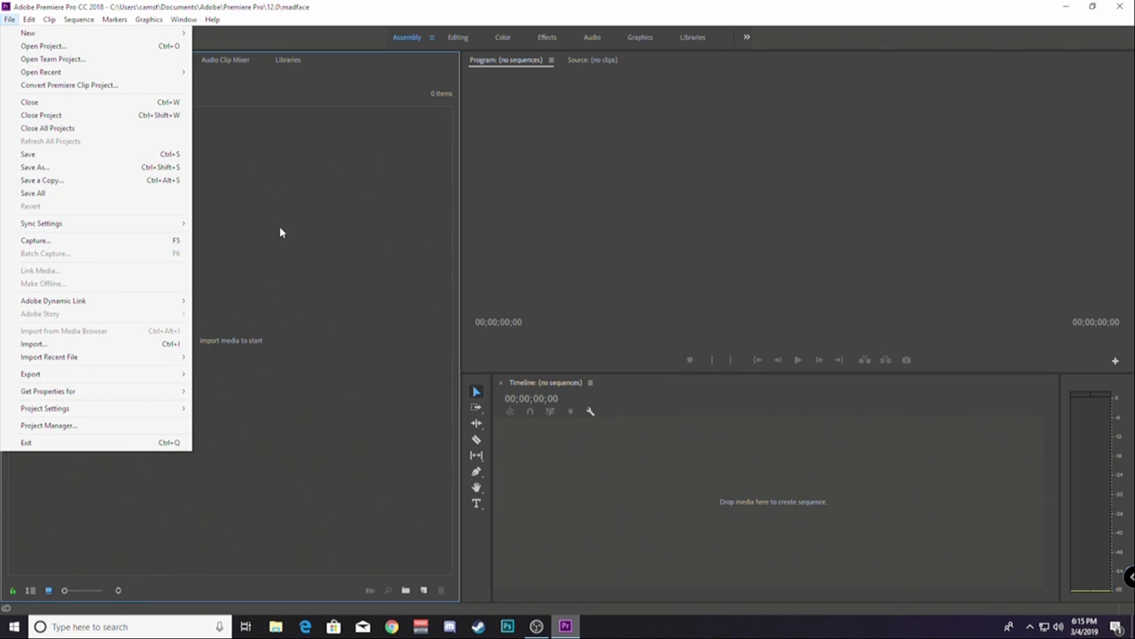
{"action": "left_click", "coordinate": [64, 346]}
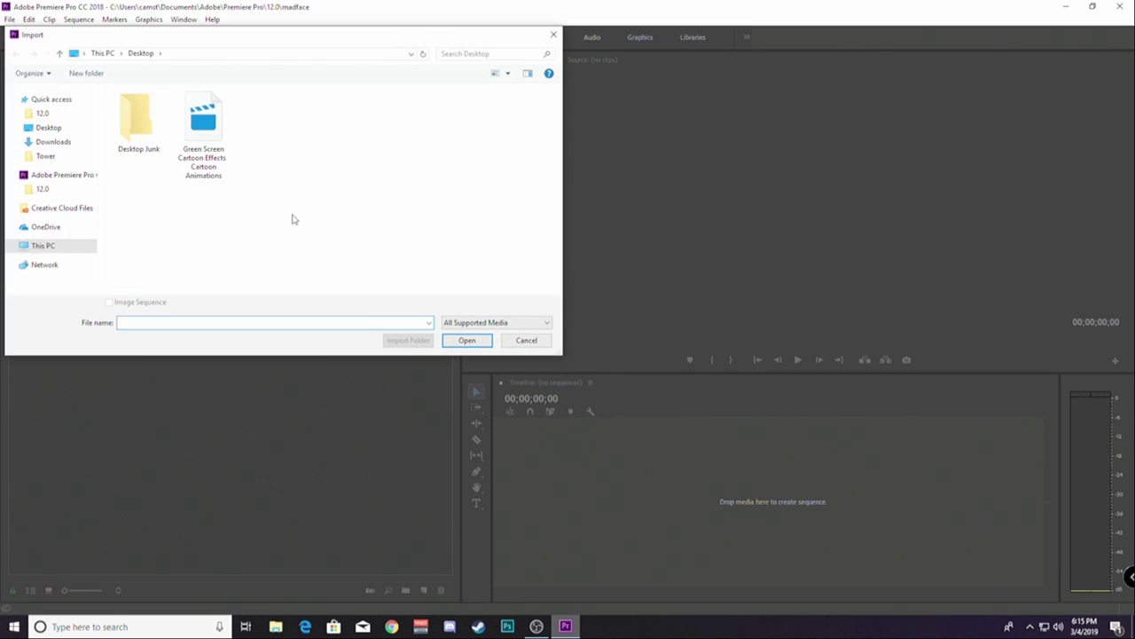
{"action": "double_click", "coordinate": [203, 129]}
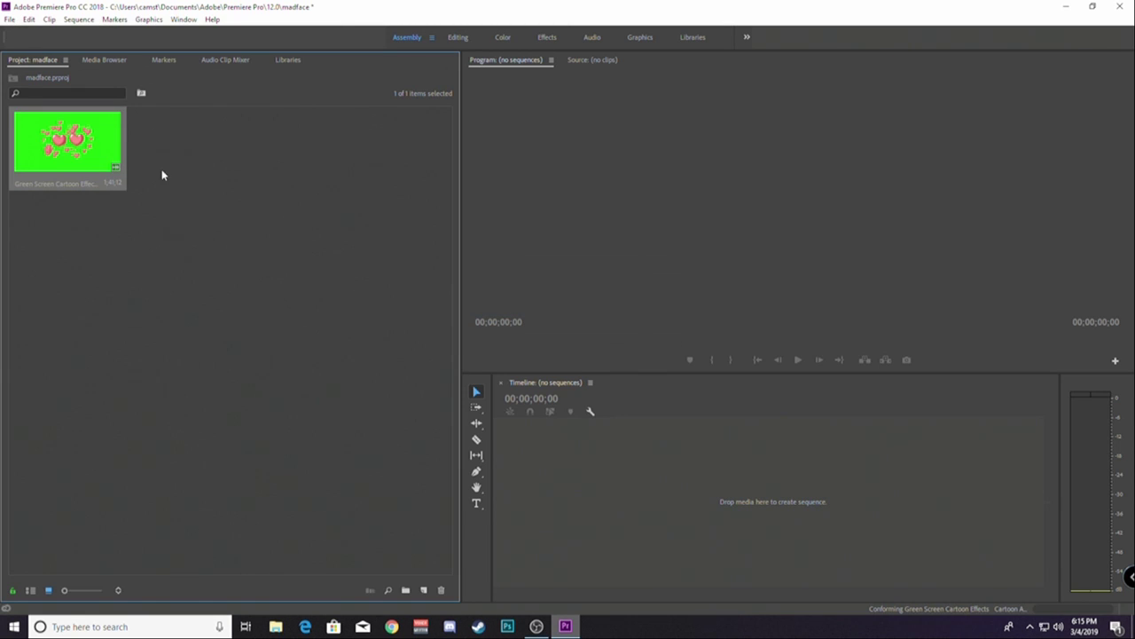
{"action": "left_click_drag", "start_coordinate": [78, 137], "coordinate": [711, 183]}
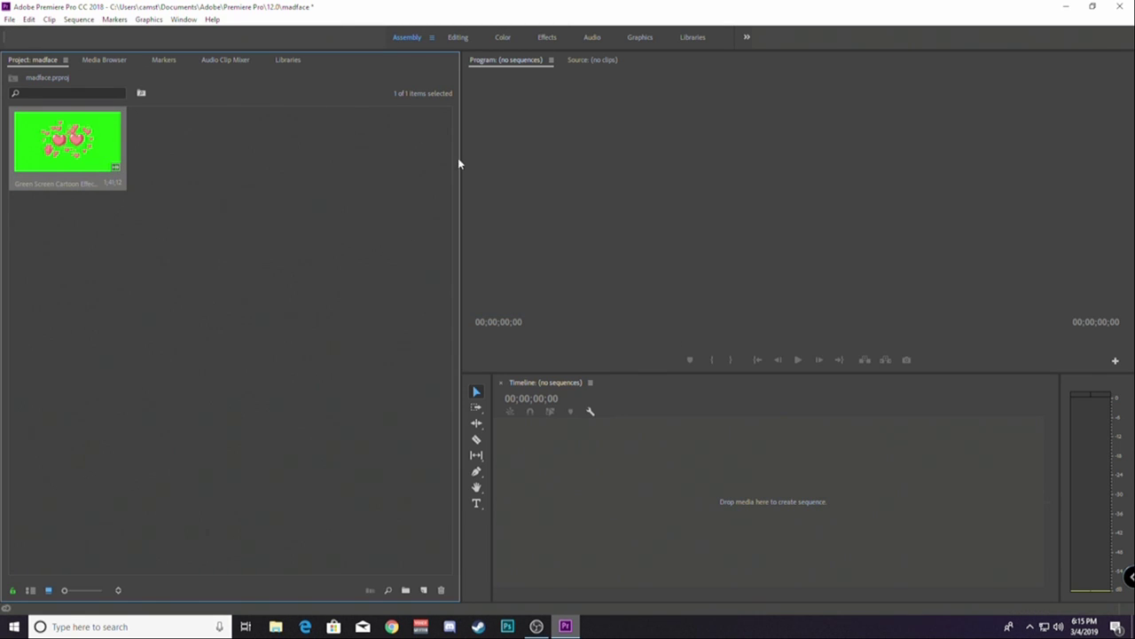
{"action": "double_click", "coordinate": [101, 144]}
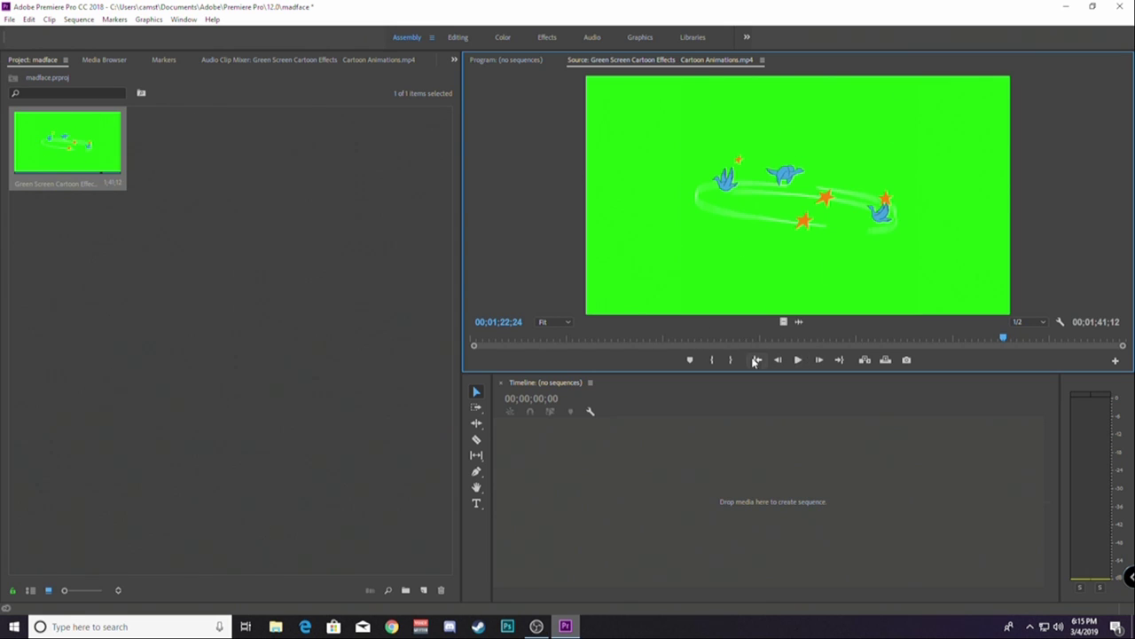
- Zoom the Source time ruler, play the clip, and cue it to the smoke puffs at 00;01;30;00
{"action": "mouse_move", "coordinate": [477, 346]}
{"action": "left_mouse_down"}
{"action": "mouse_move", "coordinate": [816, 347]}
{"action": "mouse_move", "coordinate": [405, 342]}
{"action": "left_mouse_up"}
{"action": "left_click", "coordinate": [798, 360]}
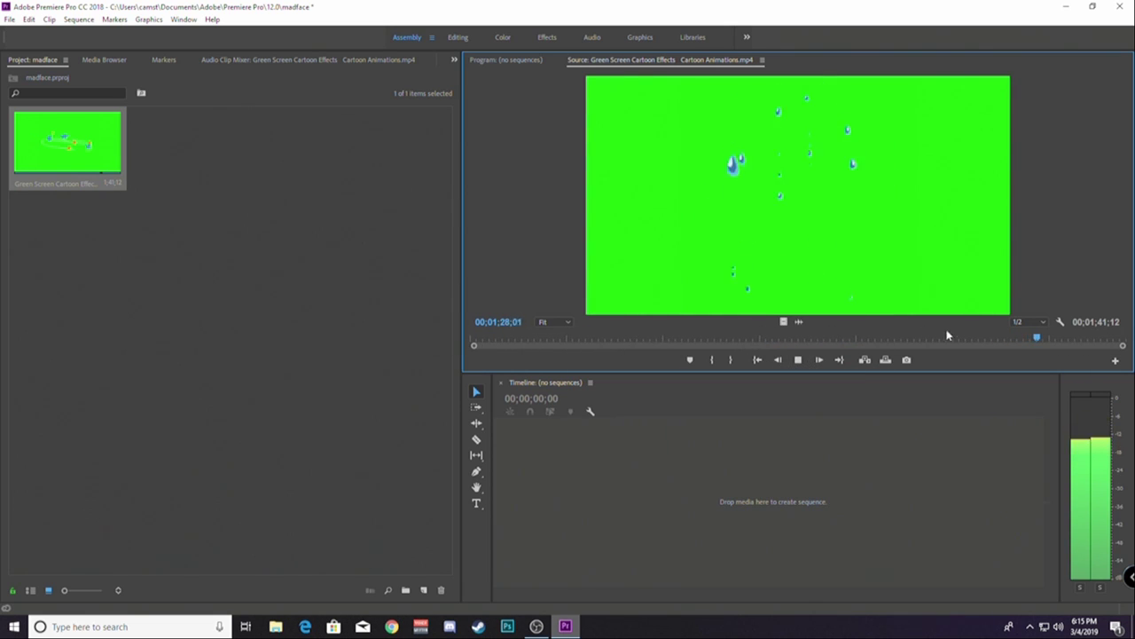
{"action": "mouse_move", "coordinate": [1040, 339]}
{"action": "left_mouse_down"}
{"action": "mouse_move", "coordinate": [1063, 338]}
{"action": "mouse_move", "coordinate": [1050, 345]}
{"action": "left_mouse_up"}
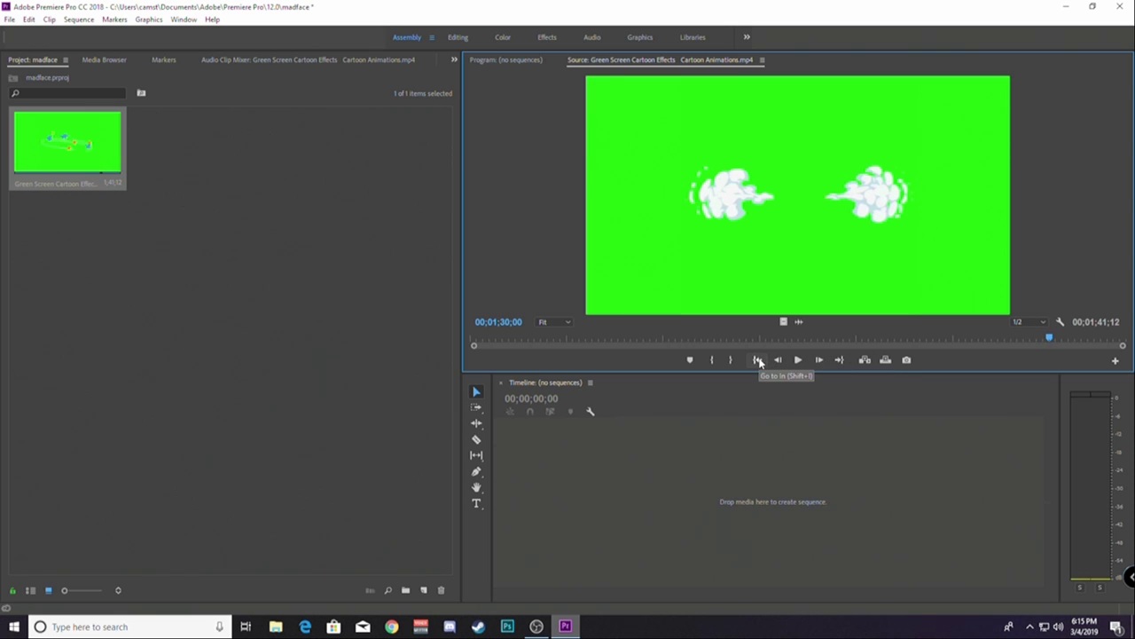
- Mark In at 00;01;30;00 and Out where the smoke ends, giving a 00;00;02;01 clip
{"action": "left_click", "coordinate": [714, 360]}
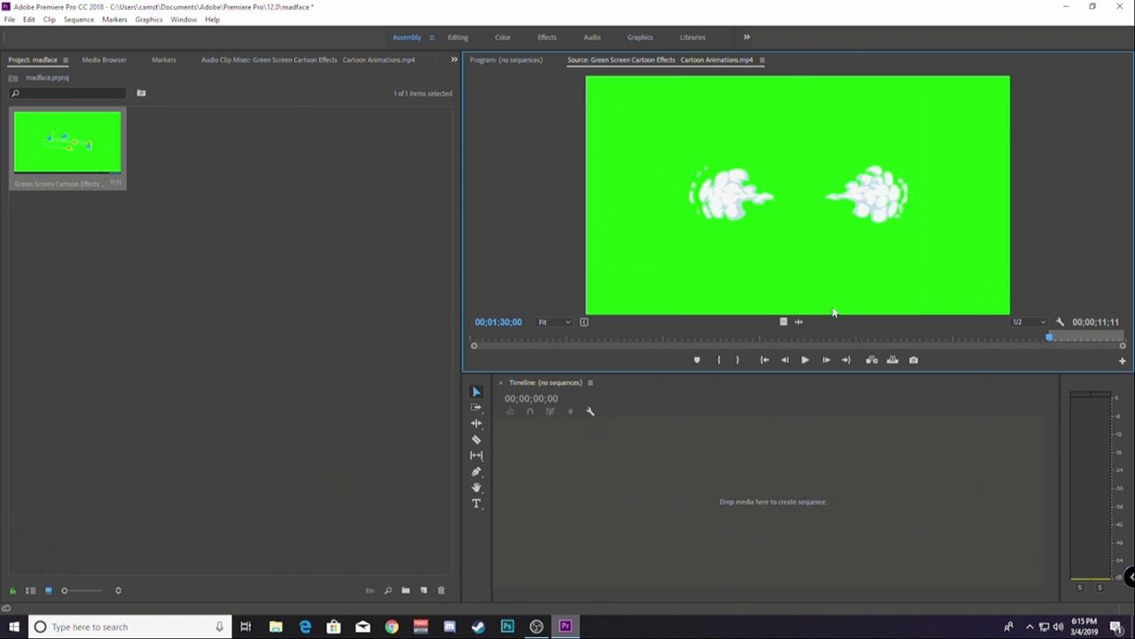
{"action": "left_click", "coordinate": [805, 360]}
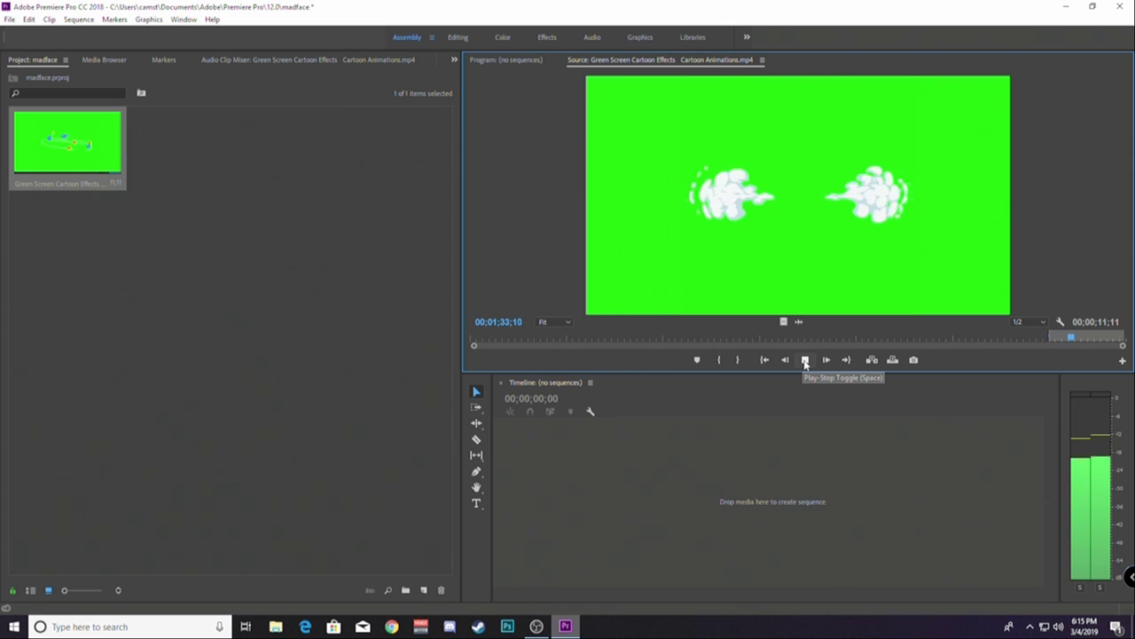
{"action": "left_click", "coordinate": [805, 360]}
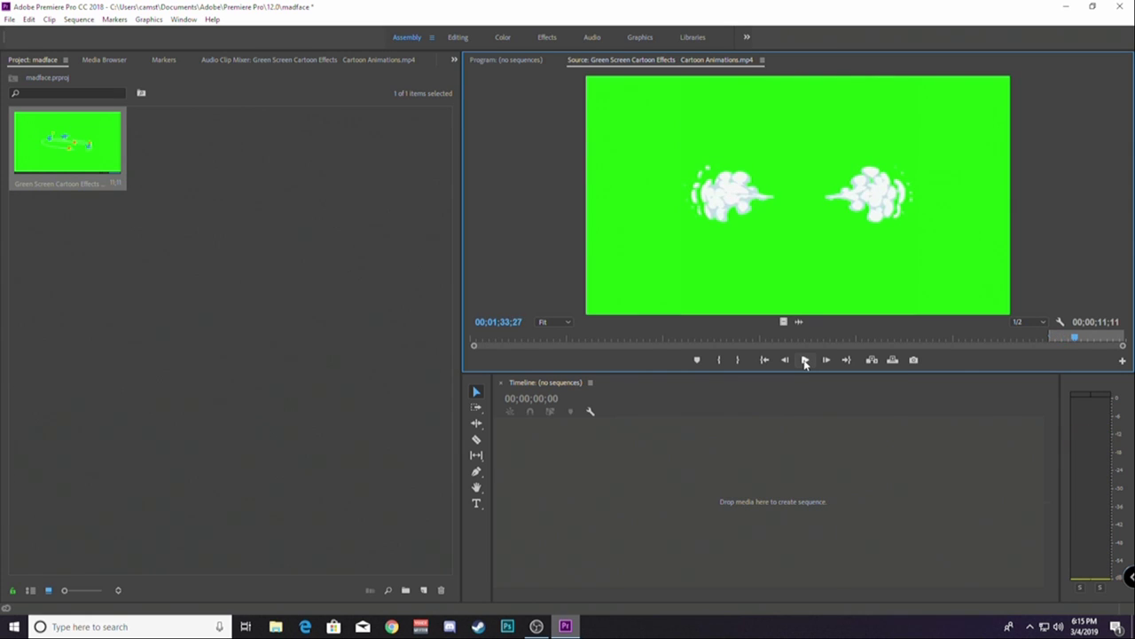
{"action": "left_click", "coordinate": [805, 360]}
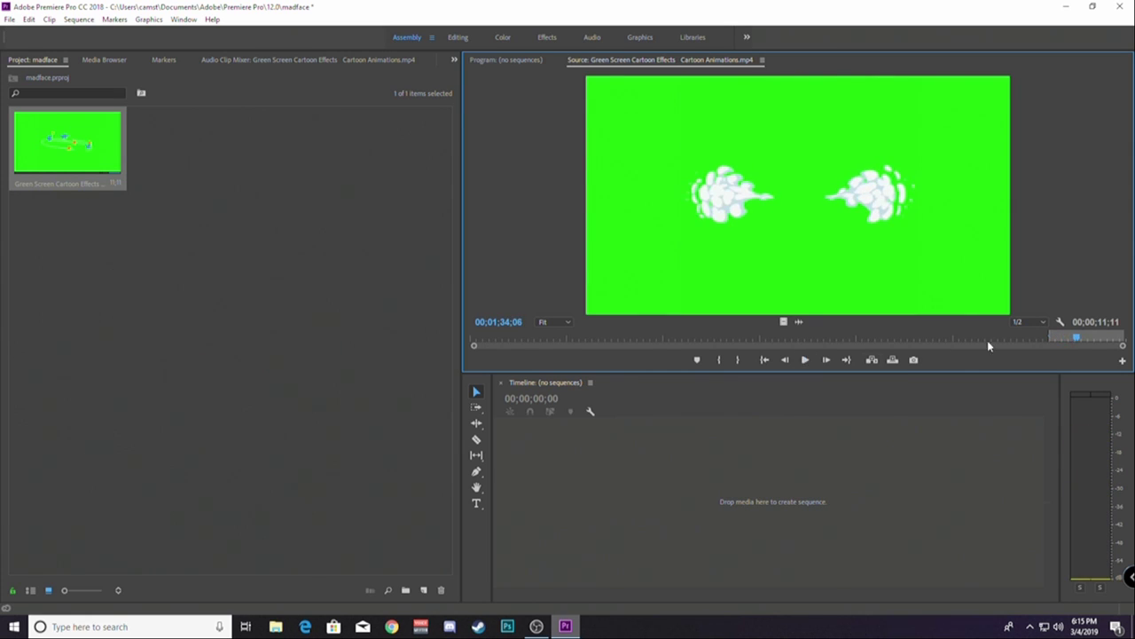
{"action": "left_click_drag", "start_coordinate": [1079, 338], "coordinate": [1051, 338]}
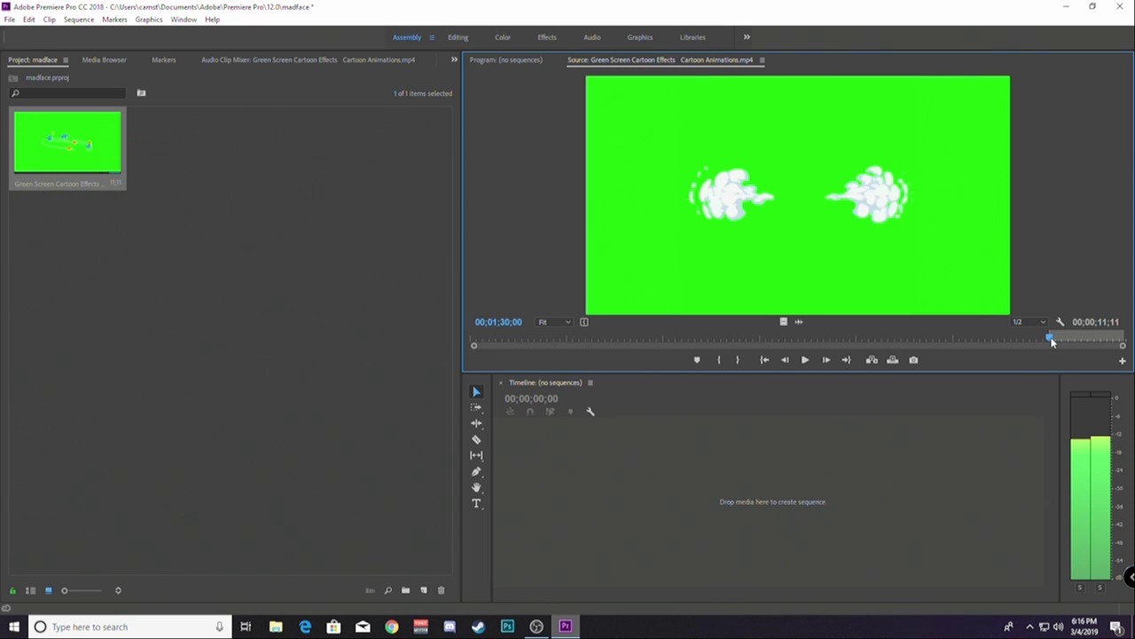
{"action": "left_click_drag", "start_coordinate": [1052, 342], "coordinate": [1066, 340]}
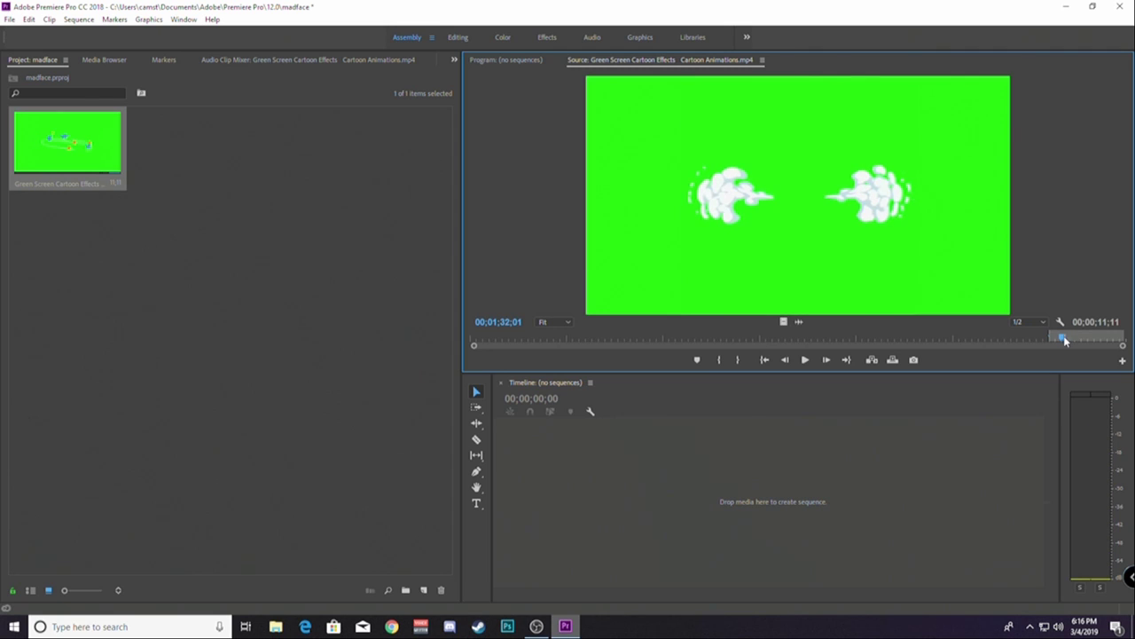
{"action": "left_click", "coordinate": [736, 359]}
- Drag the trimmed smoke clip into the Timeline to create a sequence and play it
{"action": "left_click_drag", "start_coordinate": [767, 488], "coordinate": [769, 518]}
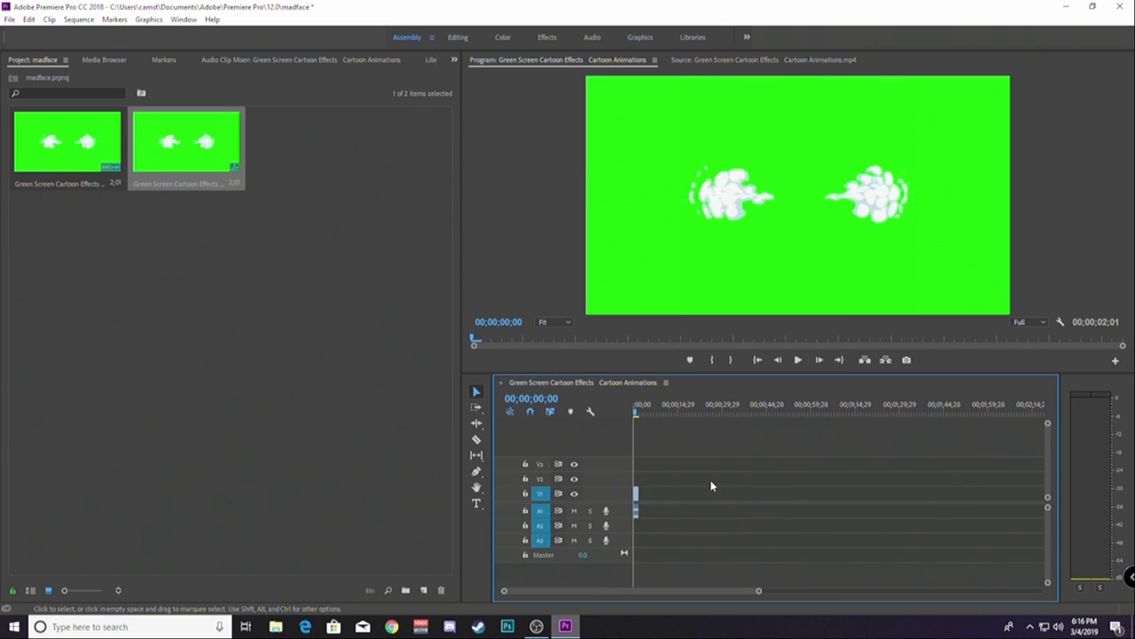
{"action": "key", "text": "space"}
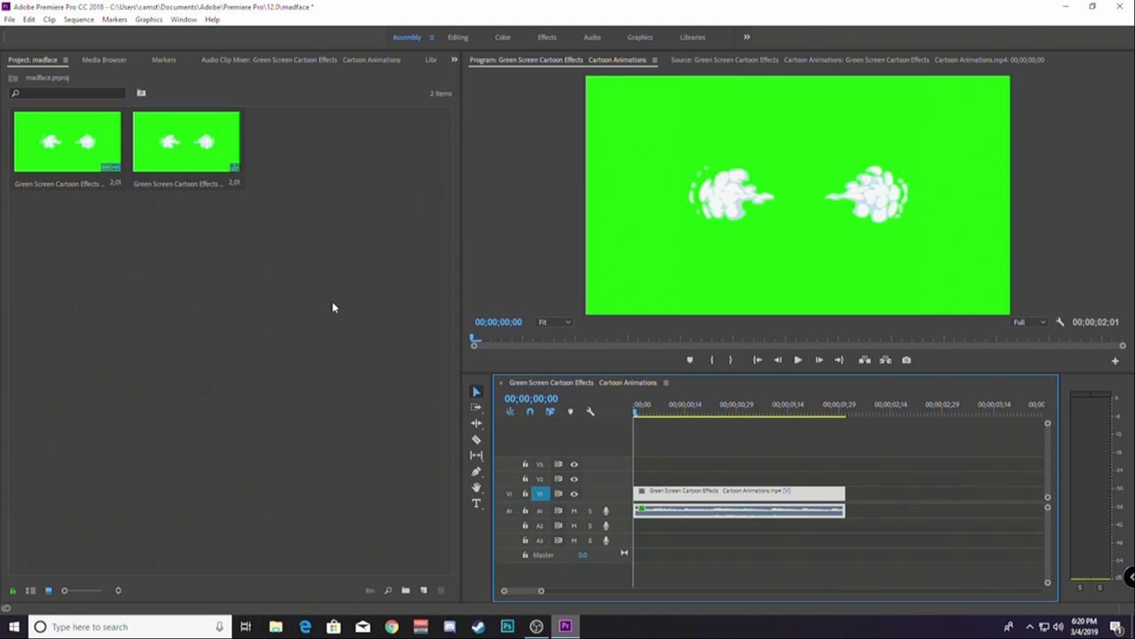
- Show the Audio Clip Mixer and turn the Audio 1 volume all the way down
{"action": "left_click", "coordinate": [454, 59]}
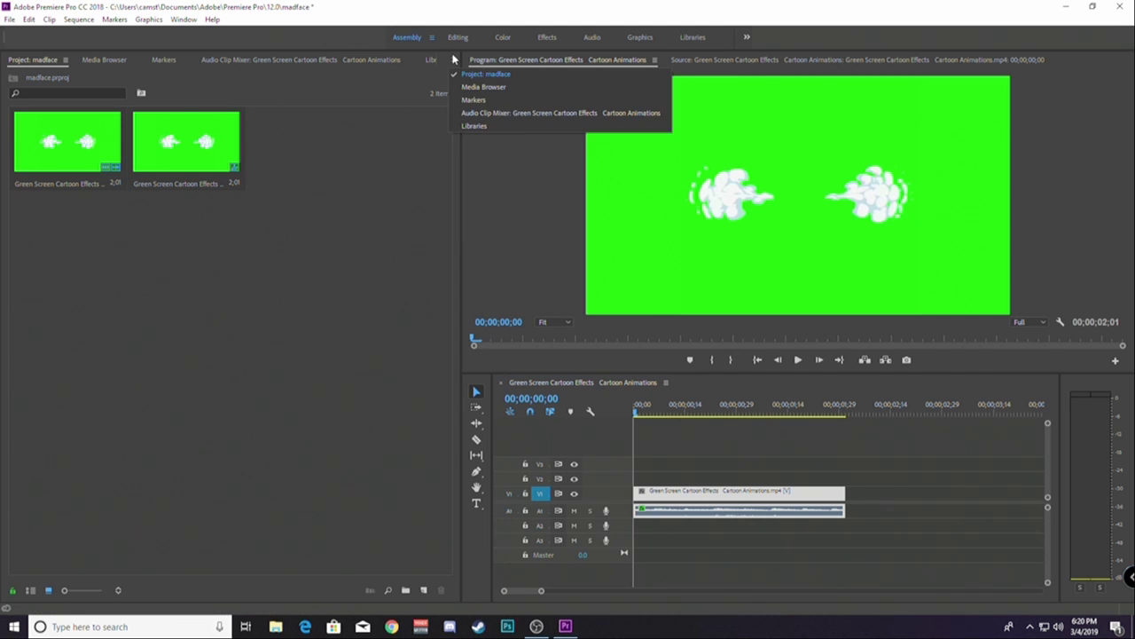
{"action": "left_click", "coordinate": [456, 60]}
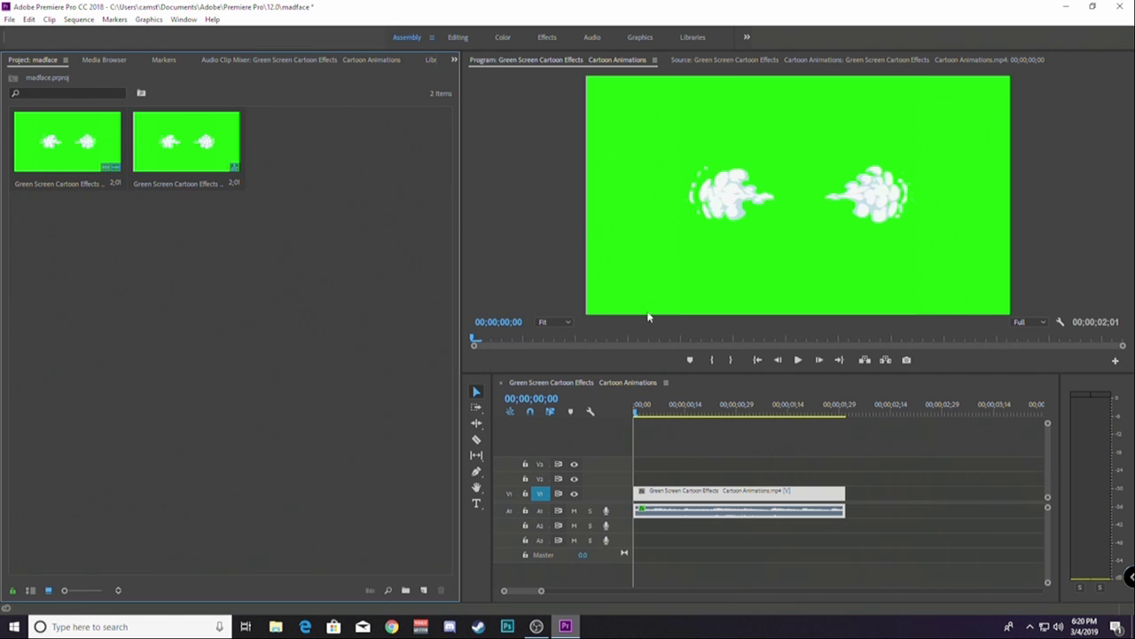
{"action": "left_click", "coordinate": [453, 59]}
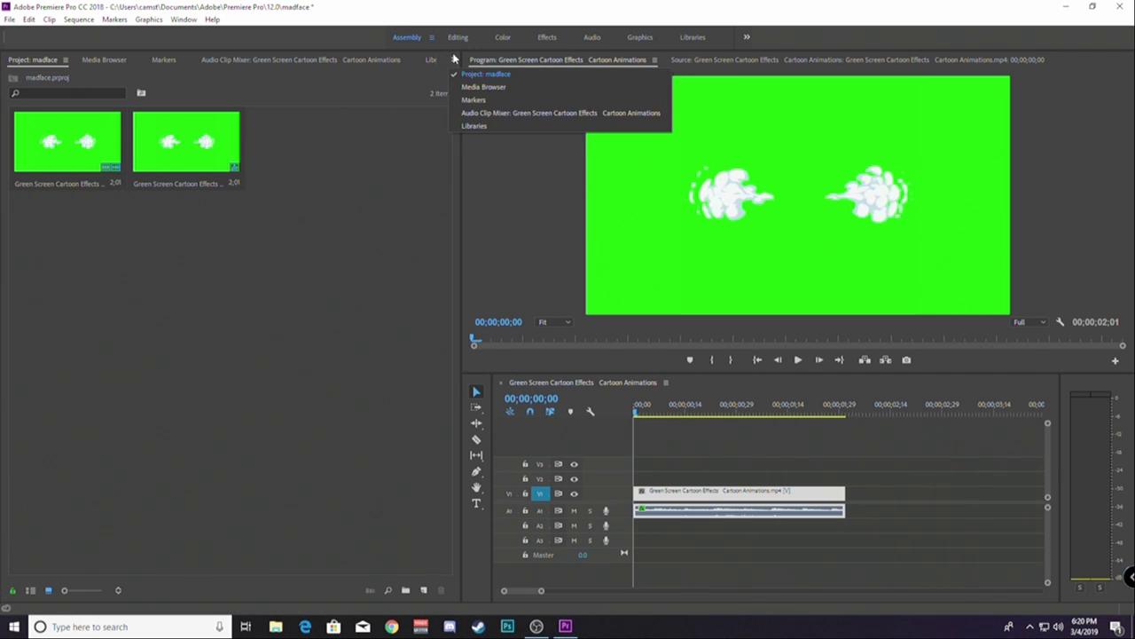
{"action": "left_click", "coordinate": [474, 114]}
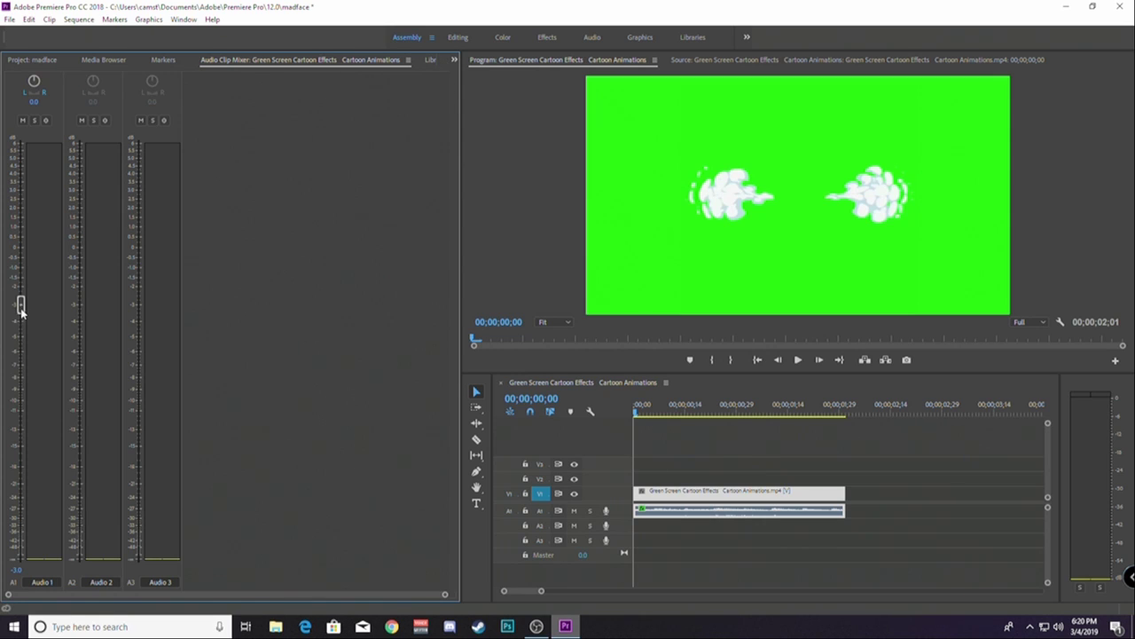
{"action": "left_click_drag", "start_coordinate": [21, 306], "coordinate": [17, 583]}
- Play the sequence to check it, then rewind the playhead to 00;00;00;00
{"action": "key", "text": "space"}
{"action": "key", "text": "space"}
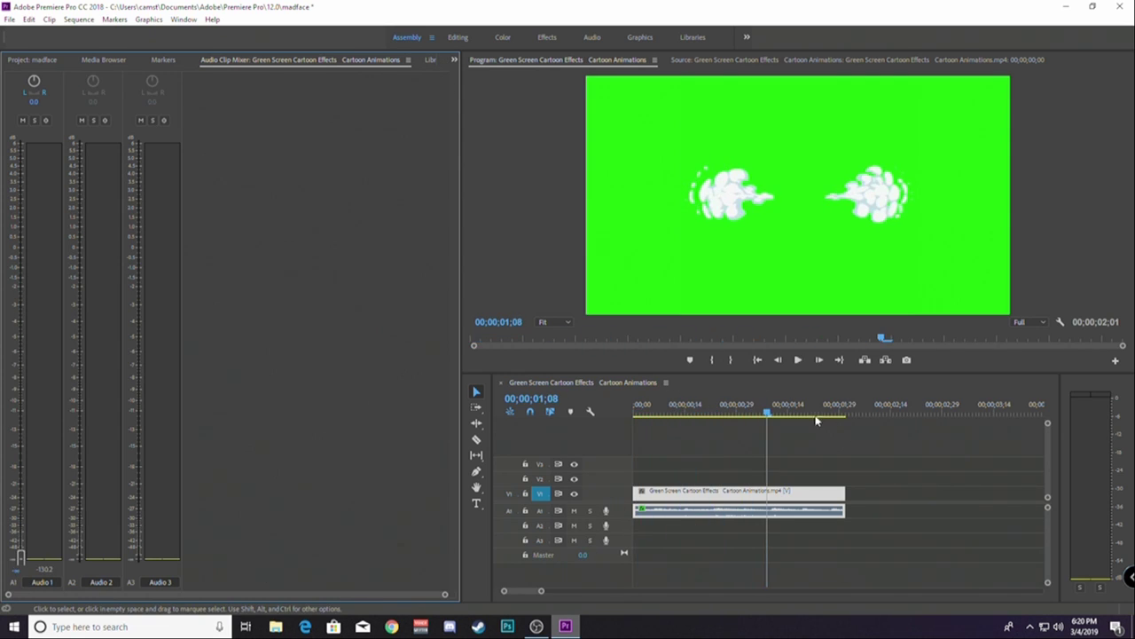
{"action": "left_click", "coordinate": [823, 436]}
{"action": "key", "text": "Home"}
{"action": "key", "text": "space"}
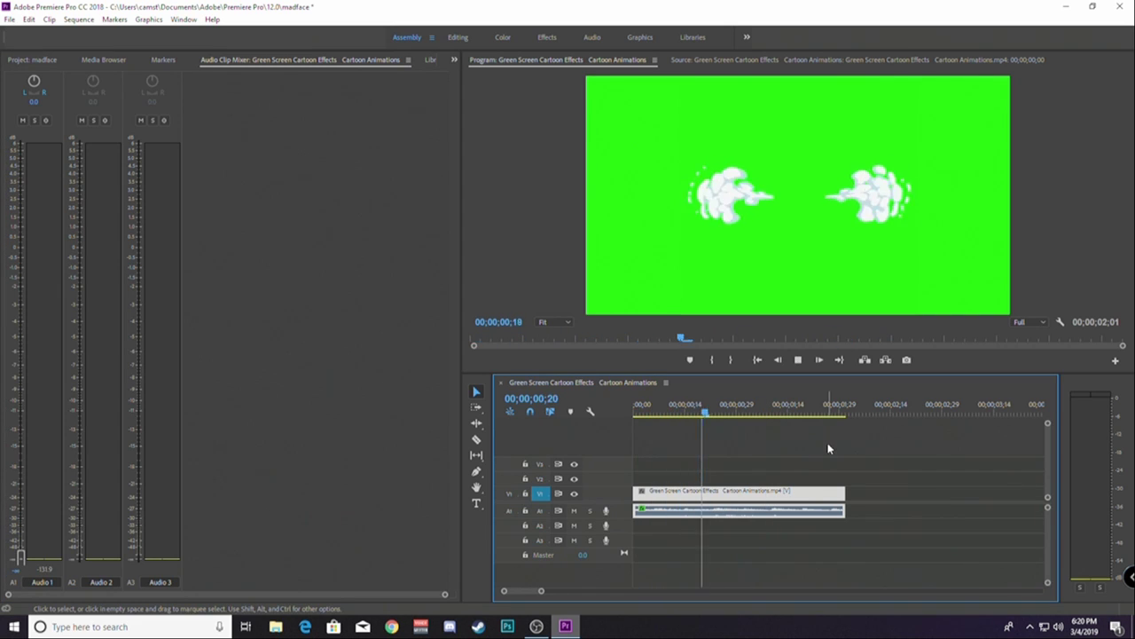
{"action": "key", "text": "space"}
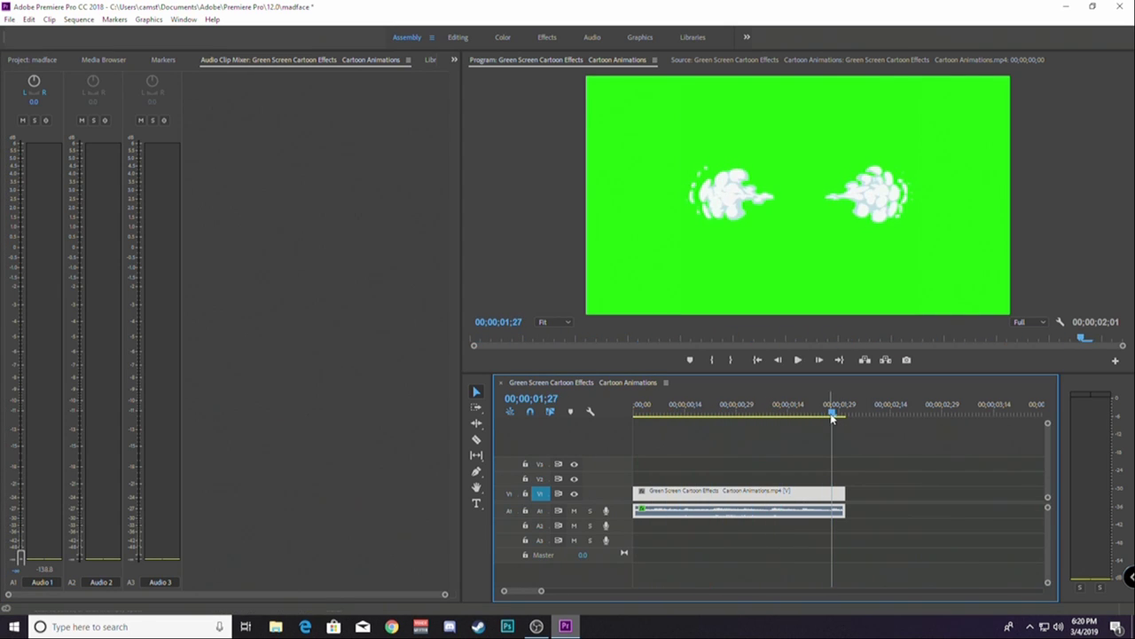
{"action": "key", "text": "Home"}
{"action": "key", "text": "space"}
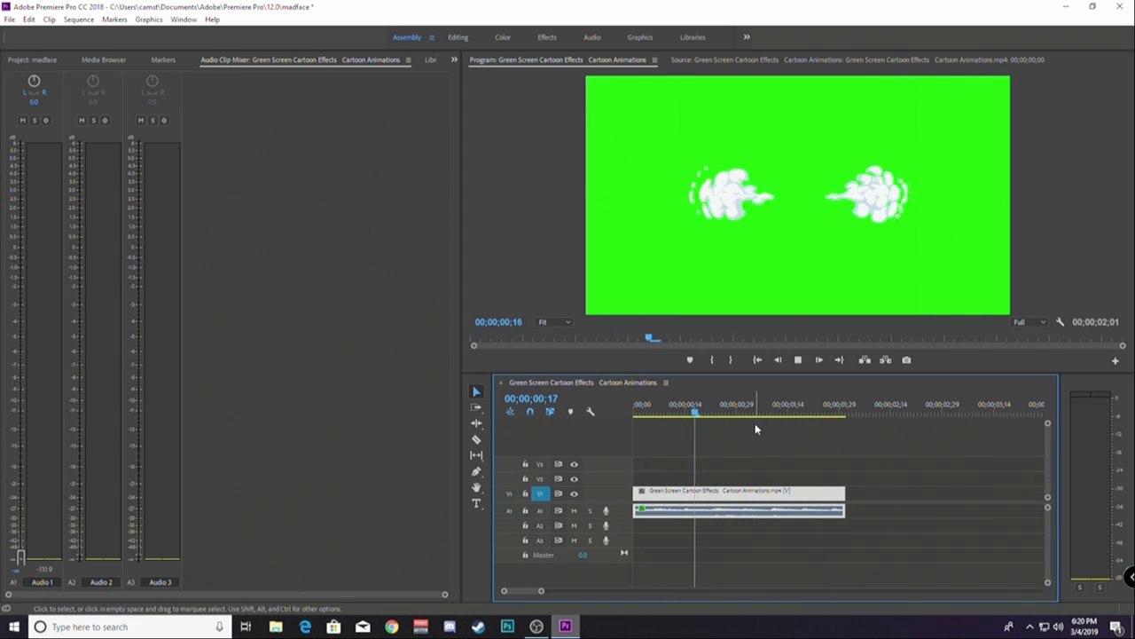
{"action": "key", "text": "space"}
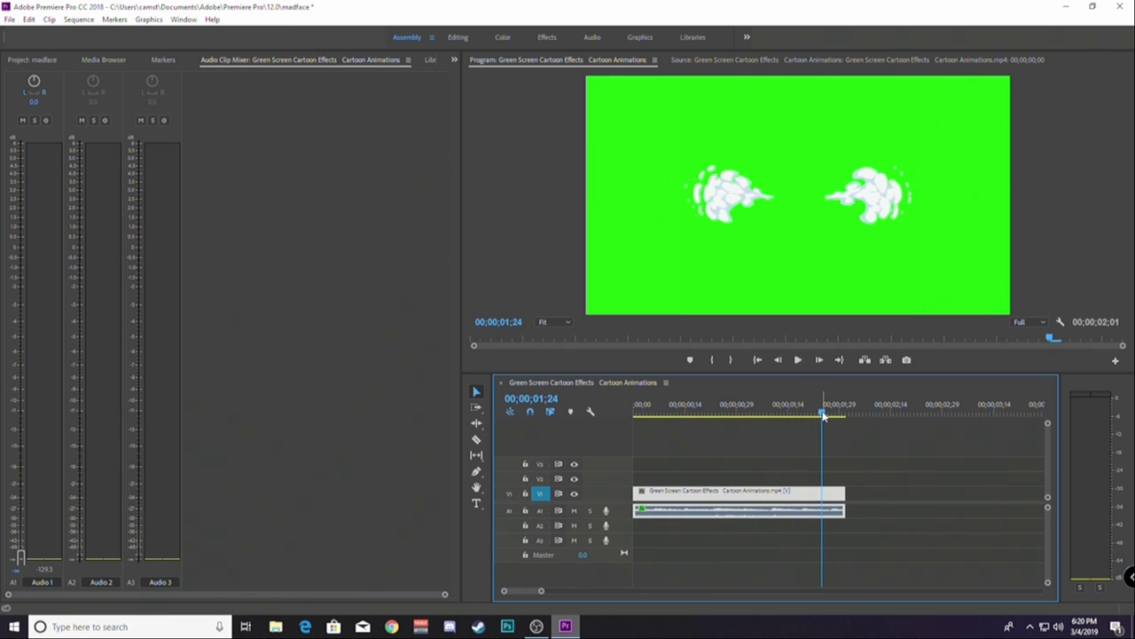
{"action": "left_click_drag", "start_coordinate": [823, 415], "coordinate": [635, 415]}
{"action": "key", "text": "space"}
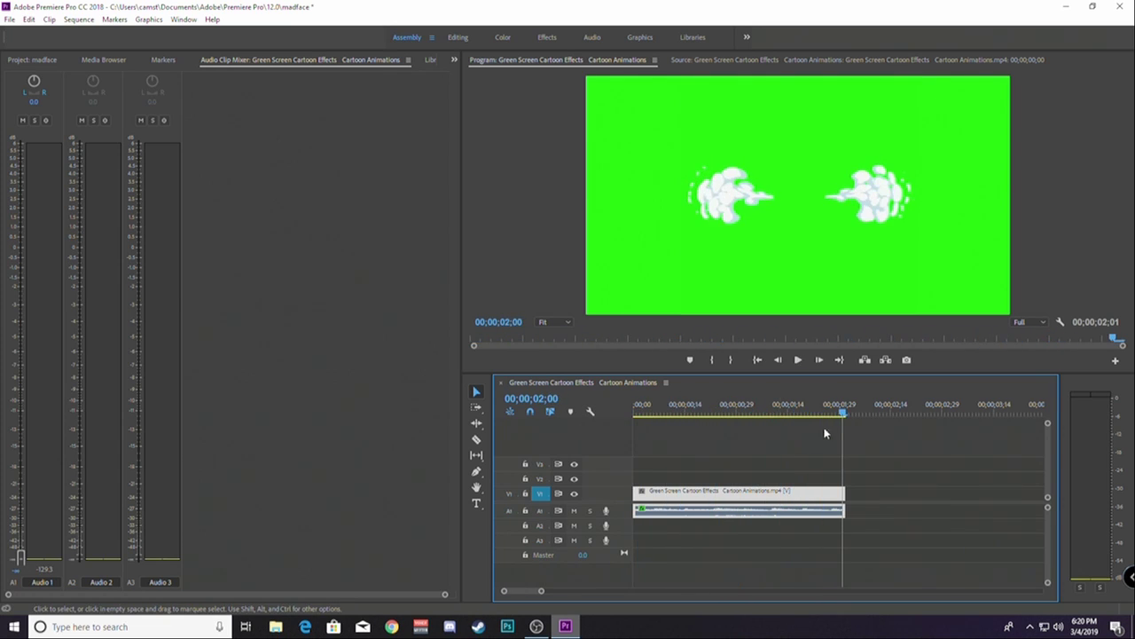
{"action": "left_click_drag", "start_coordinate": [844, 413], "coordinate": [593, 414]}
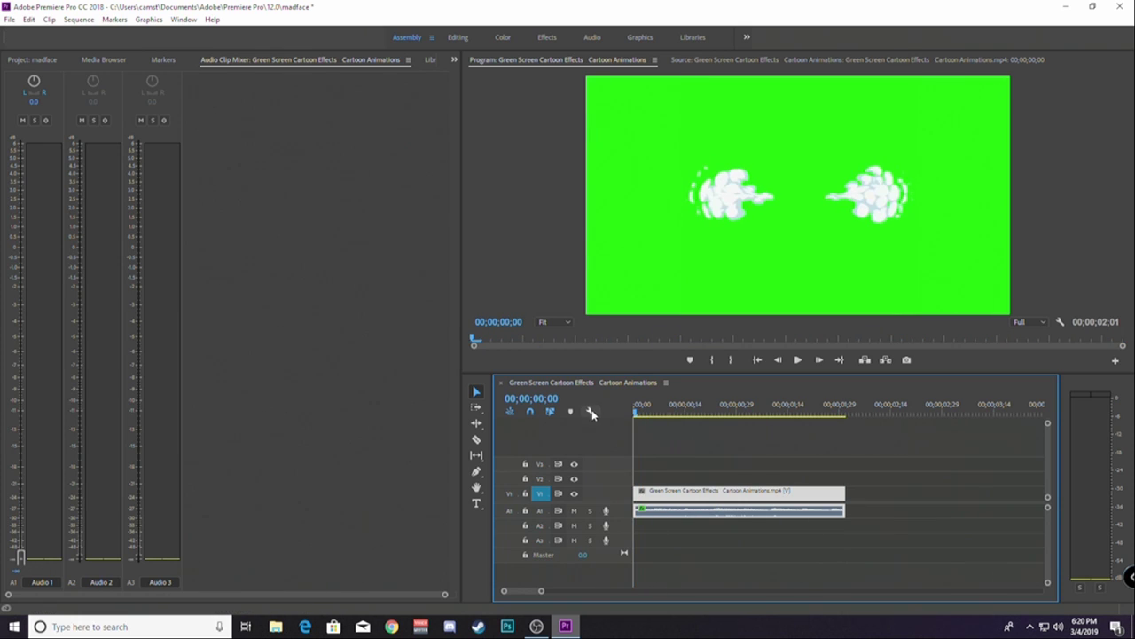
- Open the sequence's Export Settings via File > Export > Media and queue it
{"action": "left_click", "coordinate": [9, 19]}
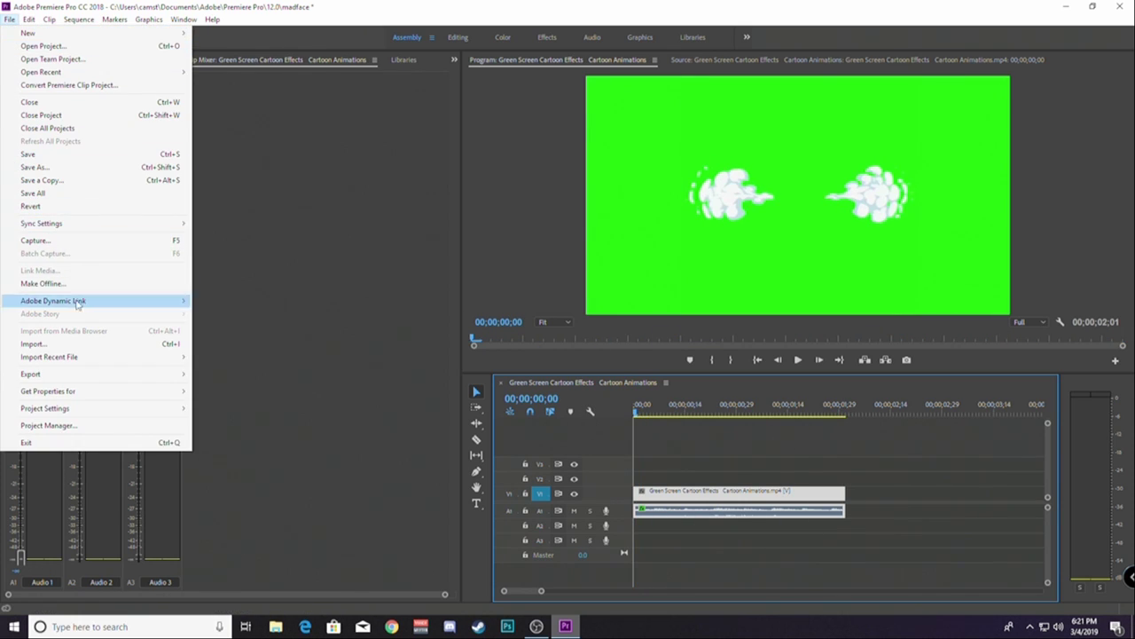
{"action": "mouse_move", "coordinate": [76, 375]}
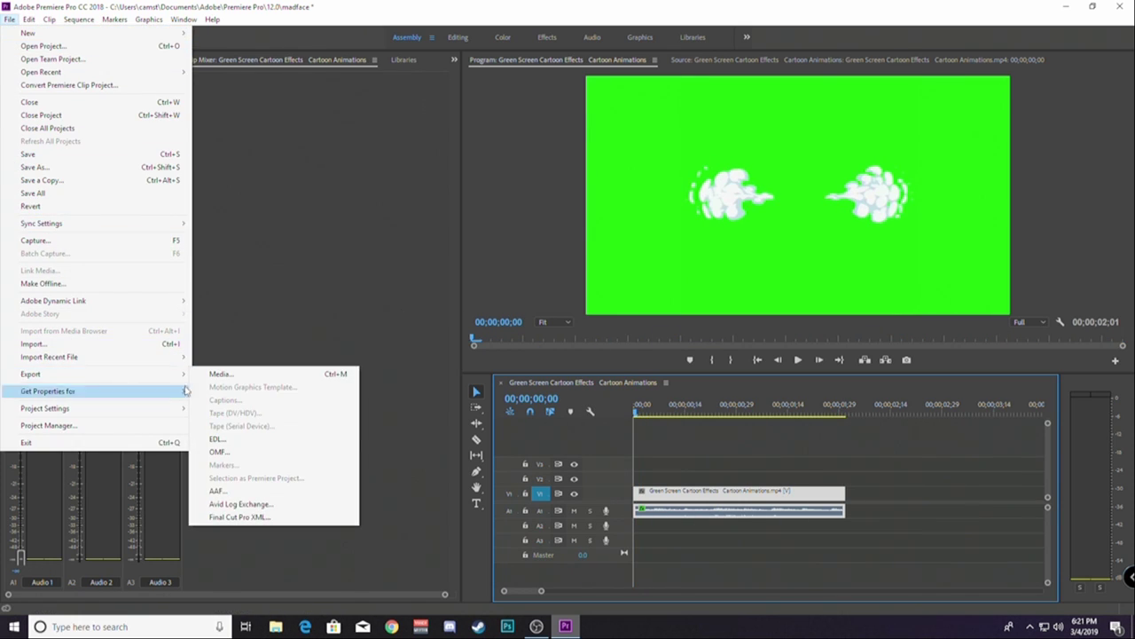
{"action": "left_click", "coordinate": [249, 378]}
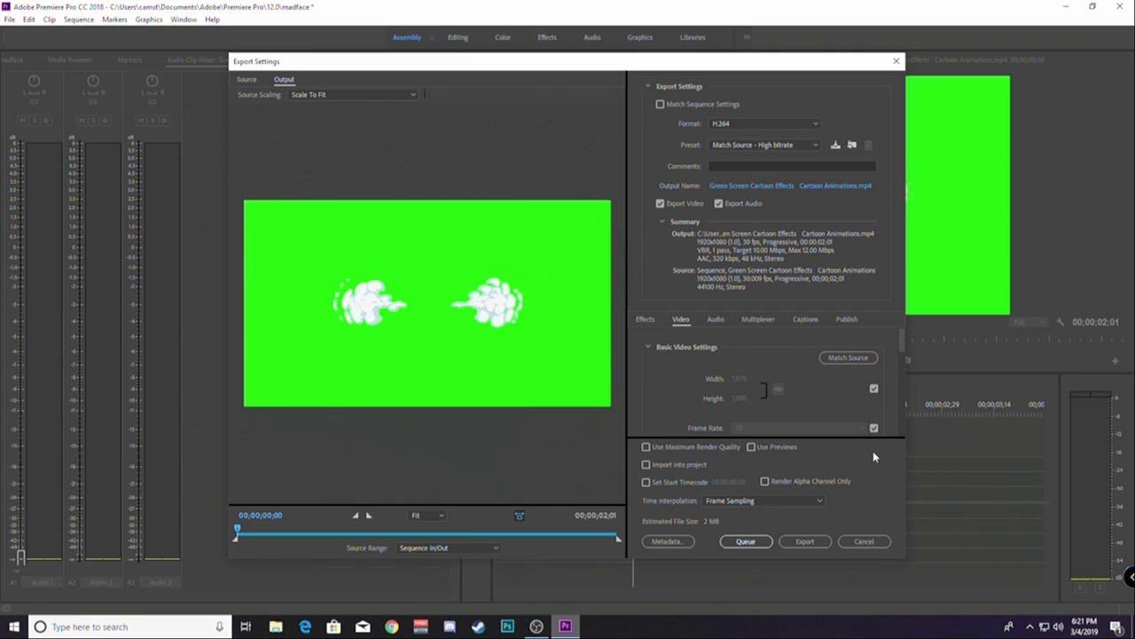
{"action": "scroll", "coordinate": [887, 331], "scroll_direction": "down", "scroll_amount": 10}
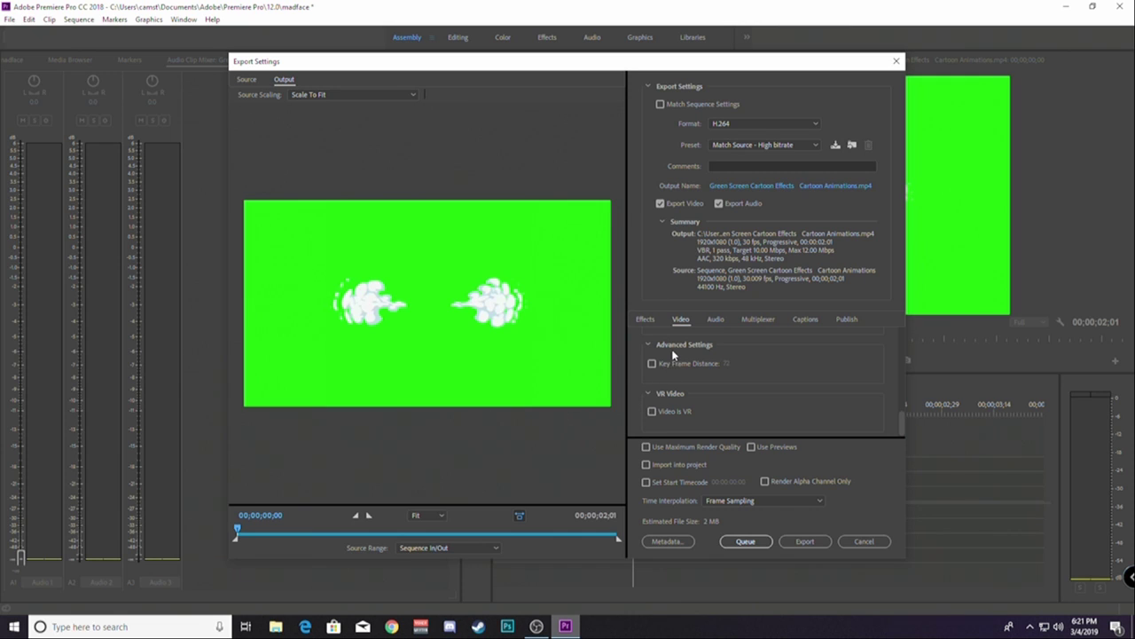
{"action": "left_click", "coordinate": [745, 541]}
- Name the H.264 output Smoking_ears.mp4 on the Desktop and export it
{"action": "left_click", "coordinate": [734, 185]}
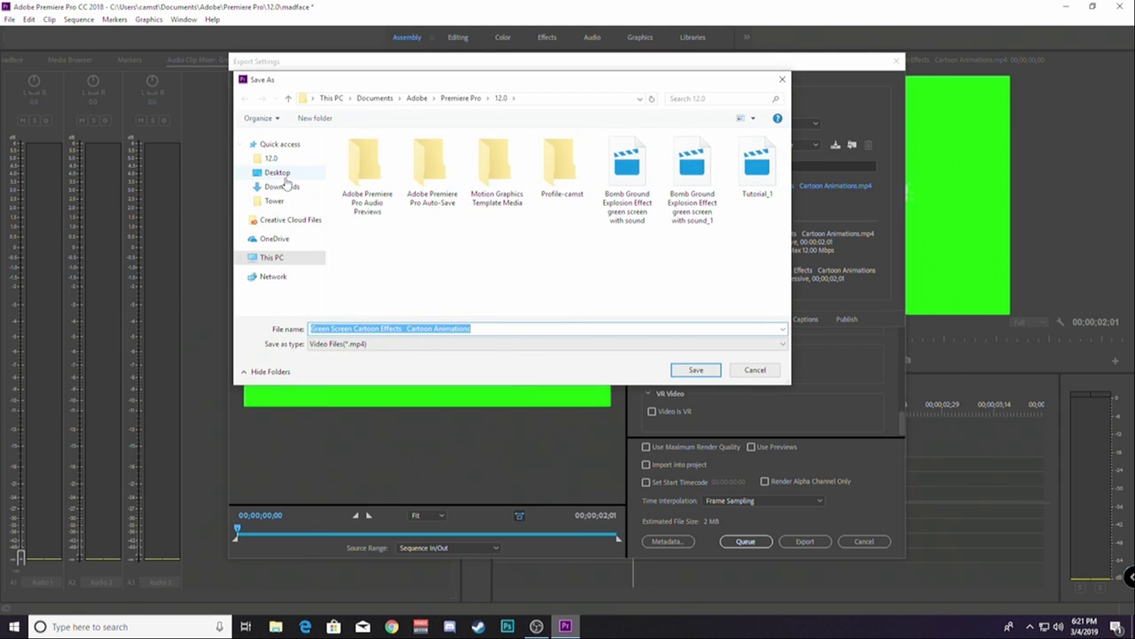
{"action": "left_click", "coordinate": [278, 173]}
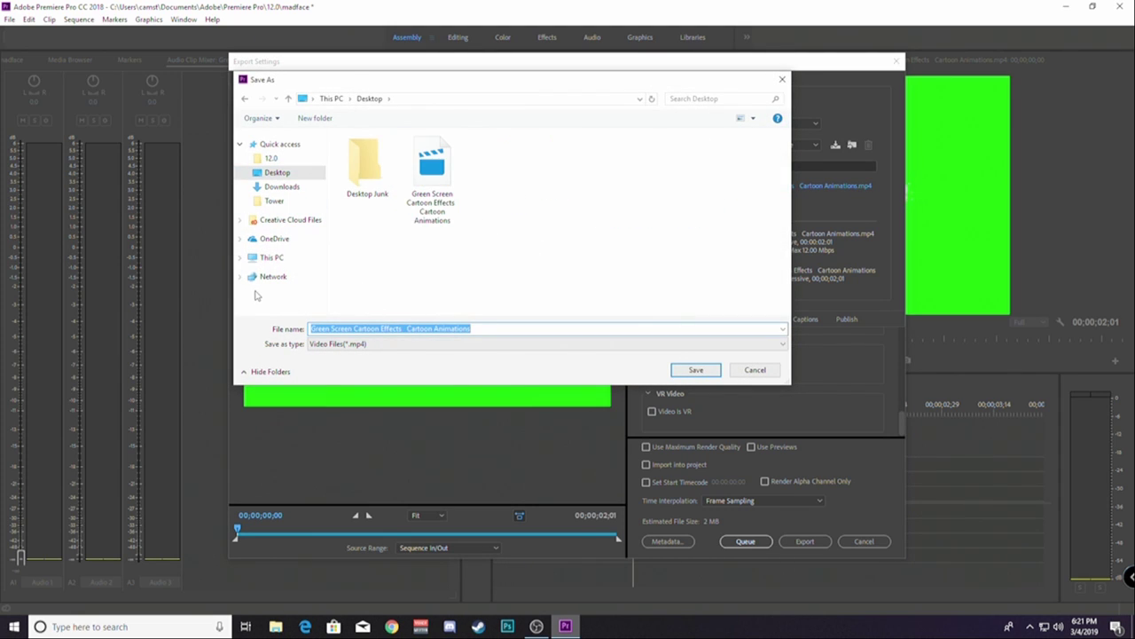
{"action": "type", "text": "S"}
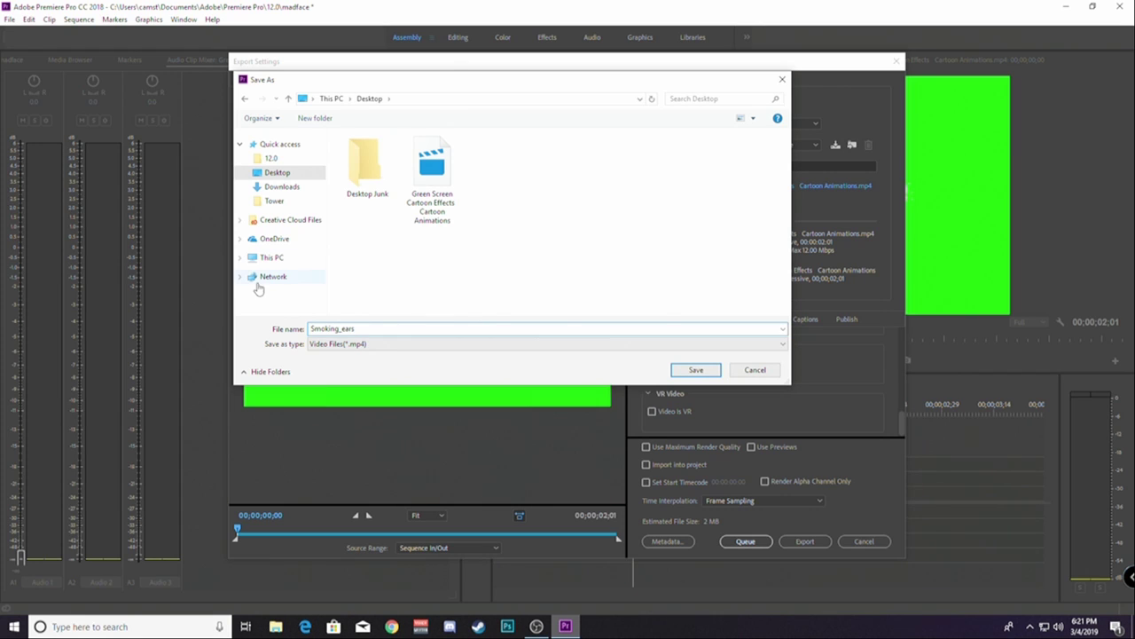
{"action": "type", "text": "moking_ears"}
{"action": "left_click", "coordinate": [709, 376]}
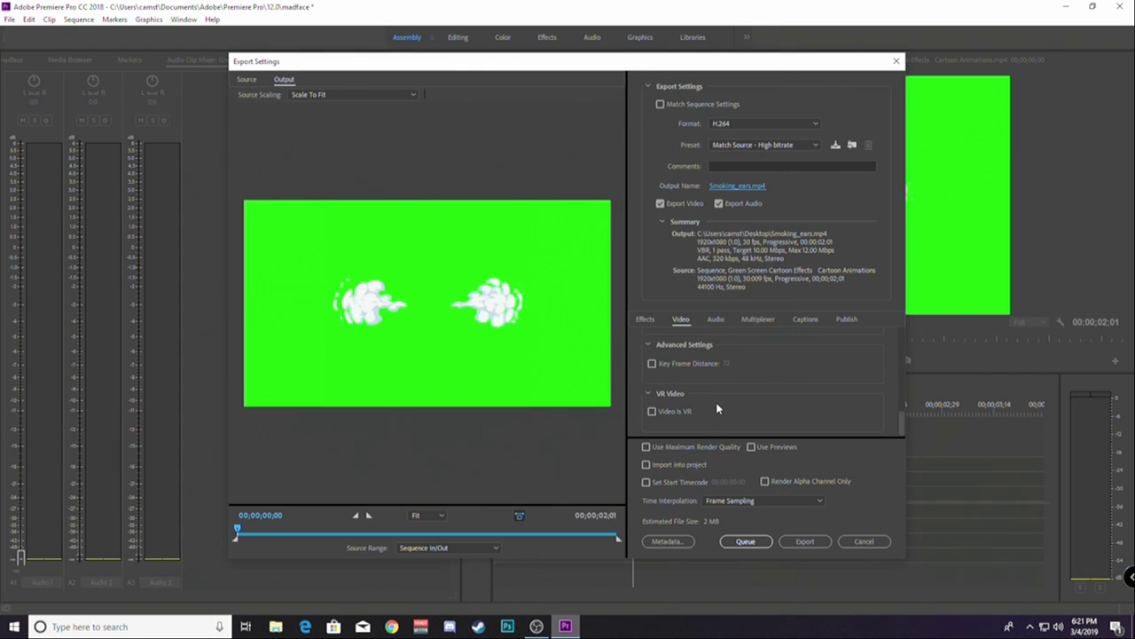
{"action": "left_click", "coordinate": [804, 542]}
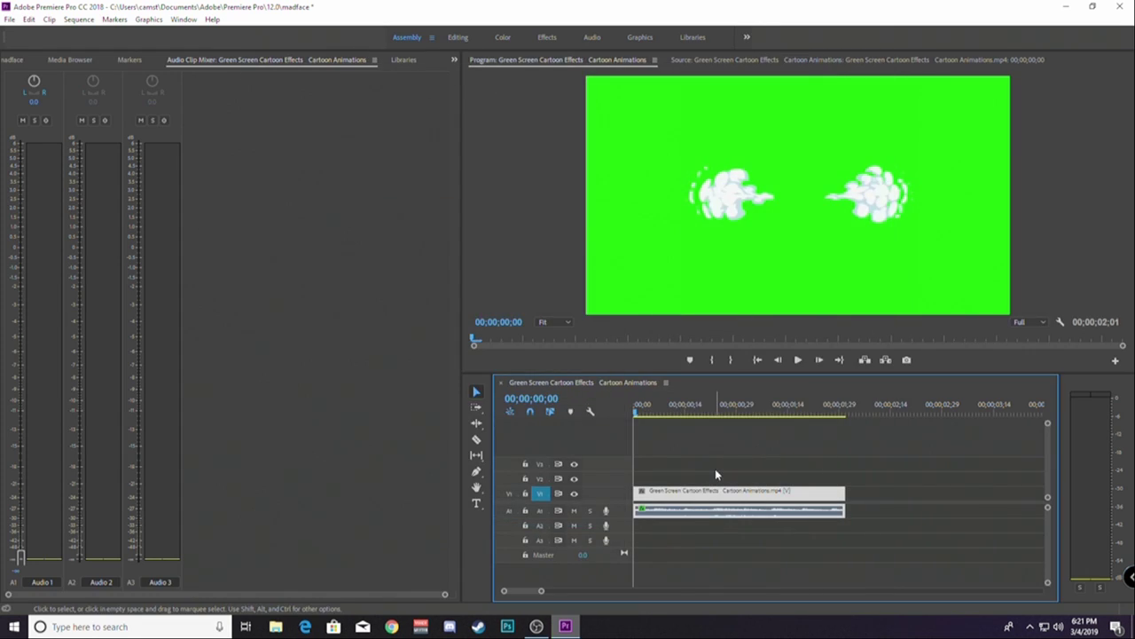
- Switch from Premiere to OBS and add the existing WEBCAM_NEW video capture source to the lobby scene
{"action": "left_click", "coordinate": [1066, 6]}
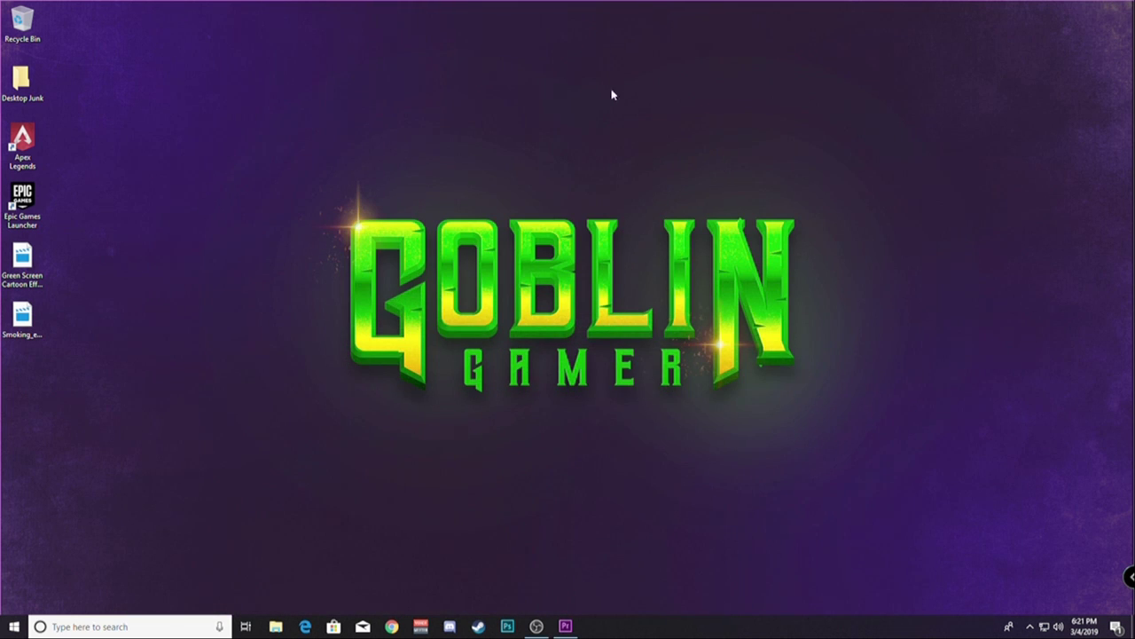
{"action": "left_click", "coordinate": [536, 626]}
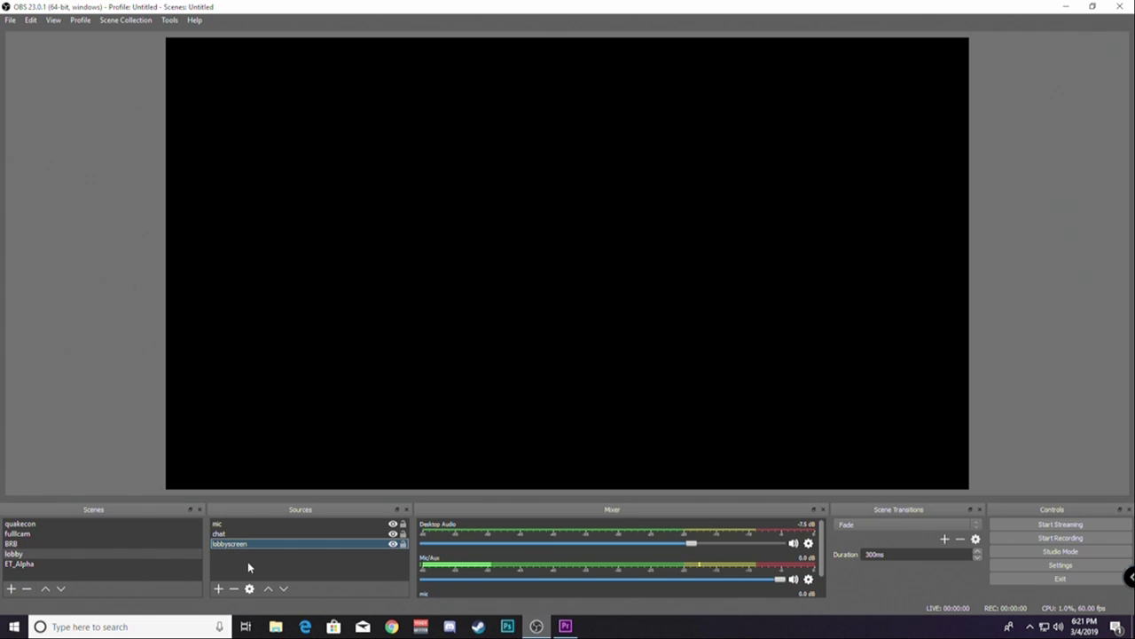
{"action": "left_click", "coordinate": [218, 588]}
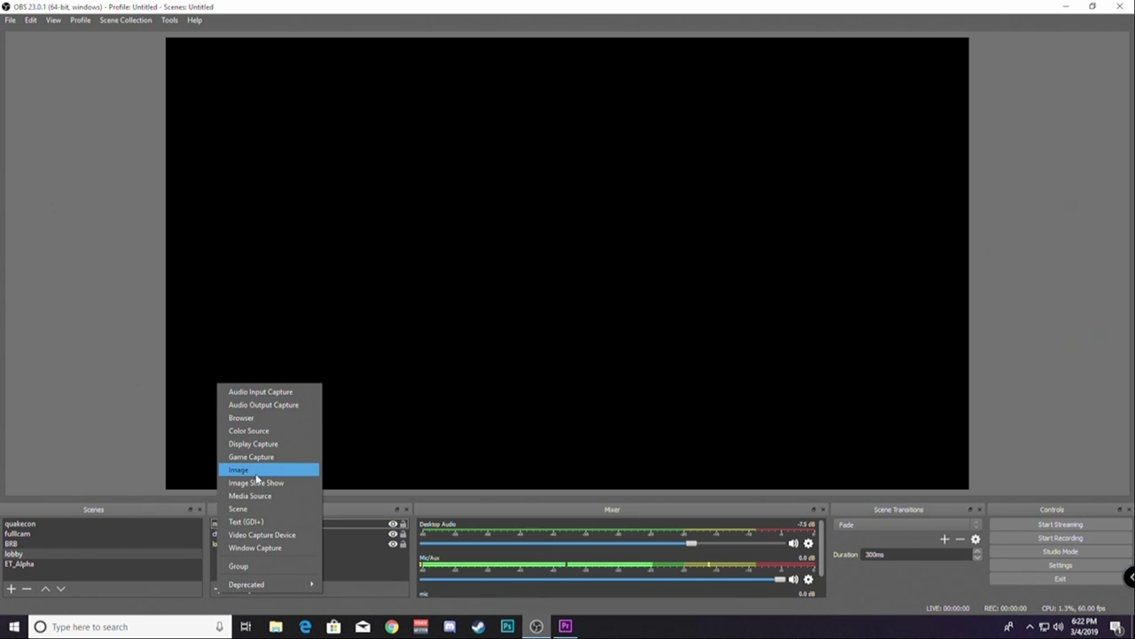
{"action": "left_click", "coordinate": [261, 534]}
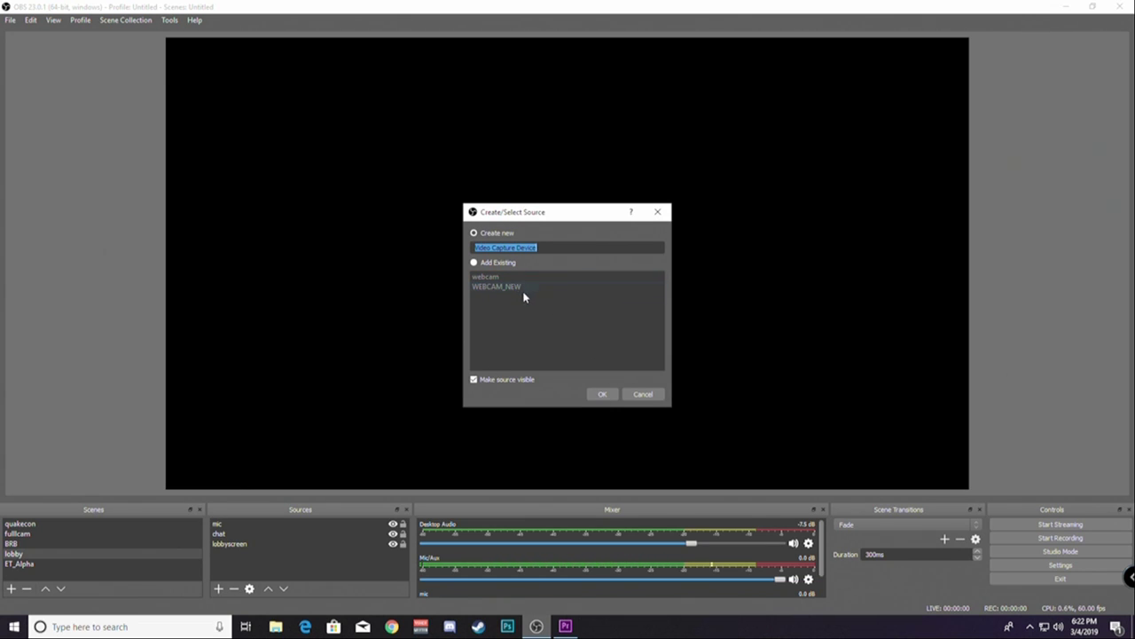
{"action": "left_click", "coordinate": [497, 262]}
{"action": "left_click", "coordinate": [498, 286]}
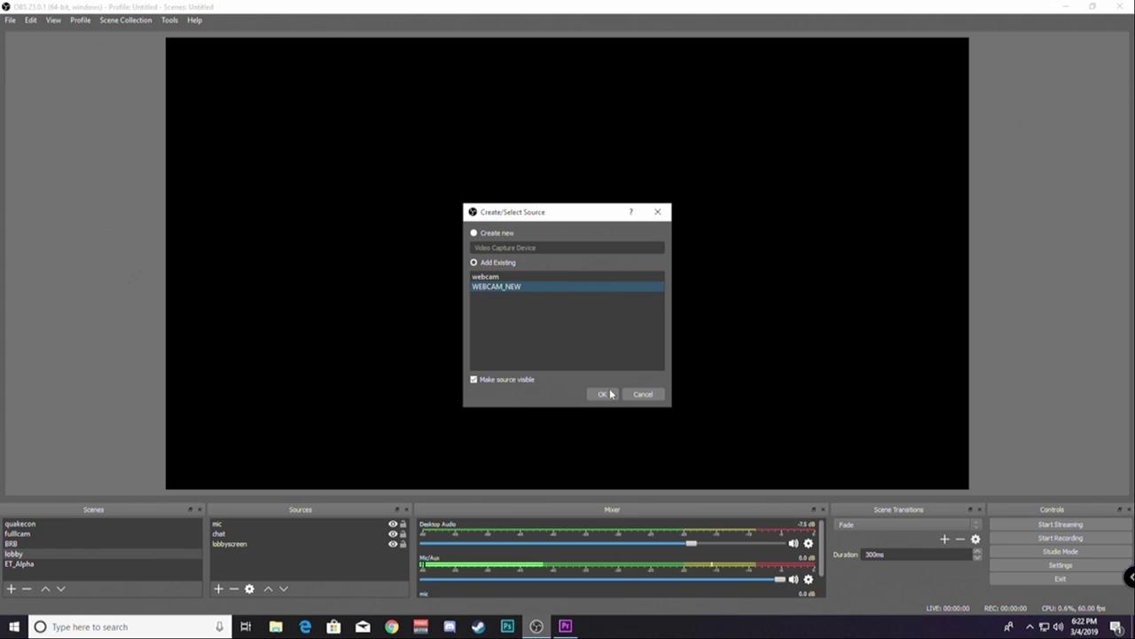
{"action": "left_click", "coordinate": [602, 394]}
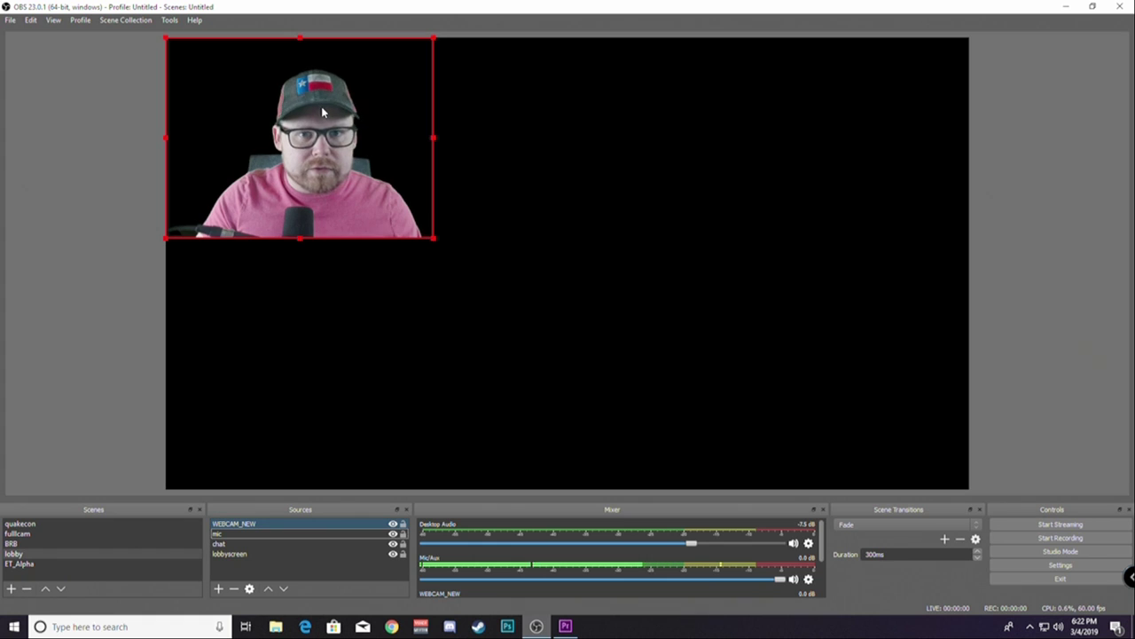
- Move the webcam to the canvas's bottom-left corner and check its Chroma Key filter
{"action": "left_click_drag", "start_coordinate": [322, 111], "coordinate": [325, 367]}
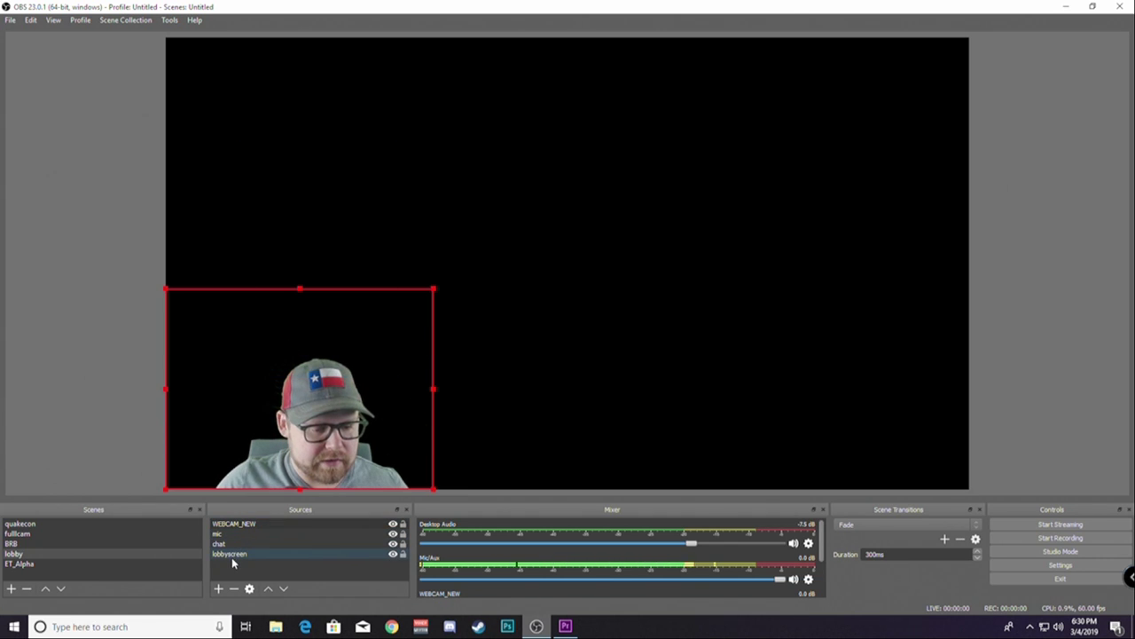
{"action": "right_click", "coordinate": [240, 524]}
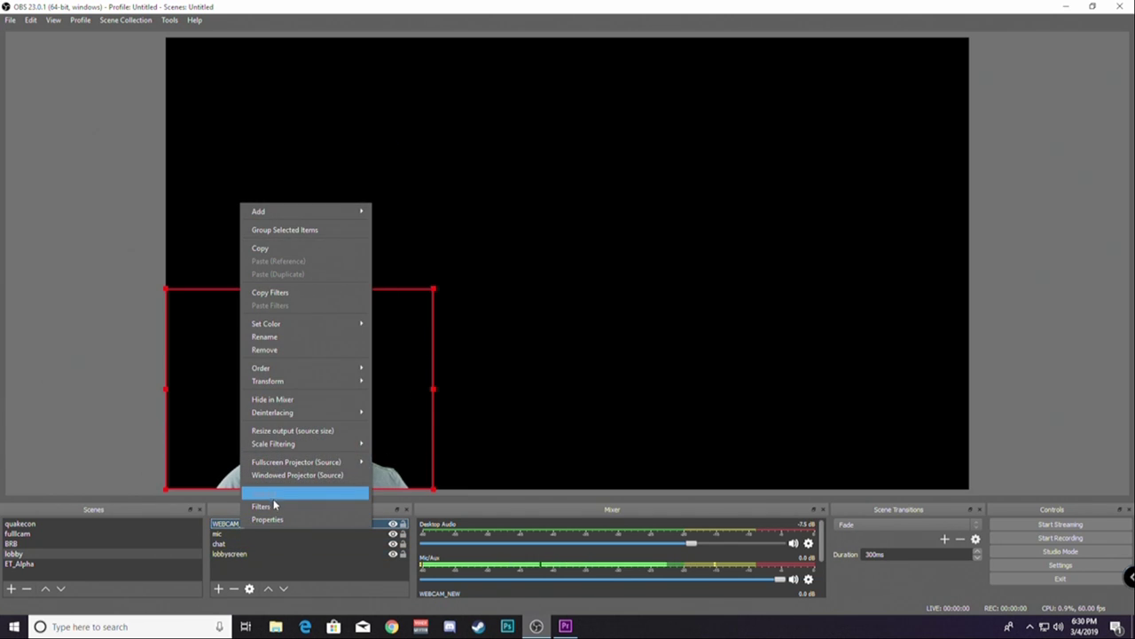
{"action": "left_click", "coordinate": [272, 504]}
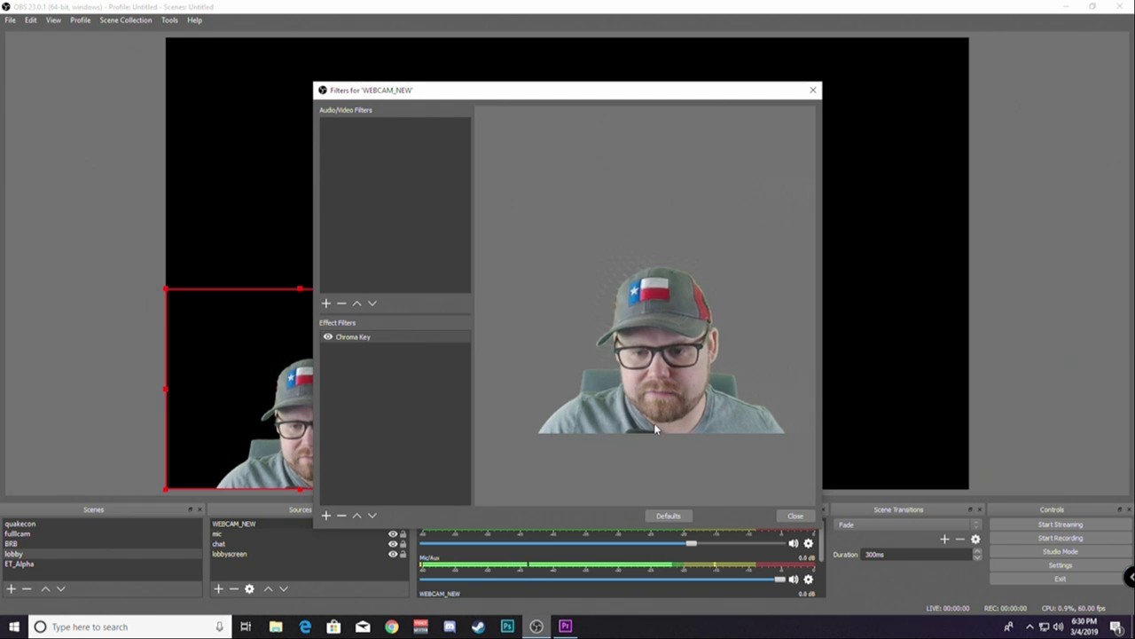
{"action": "left_click", "coordinate": [794, 516]}
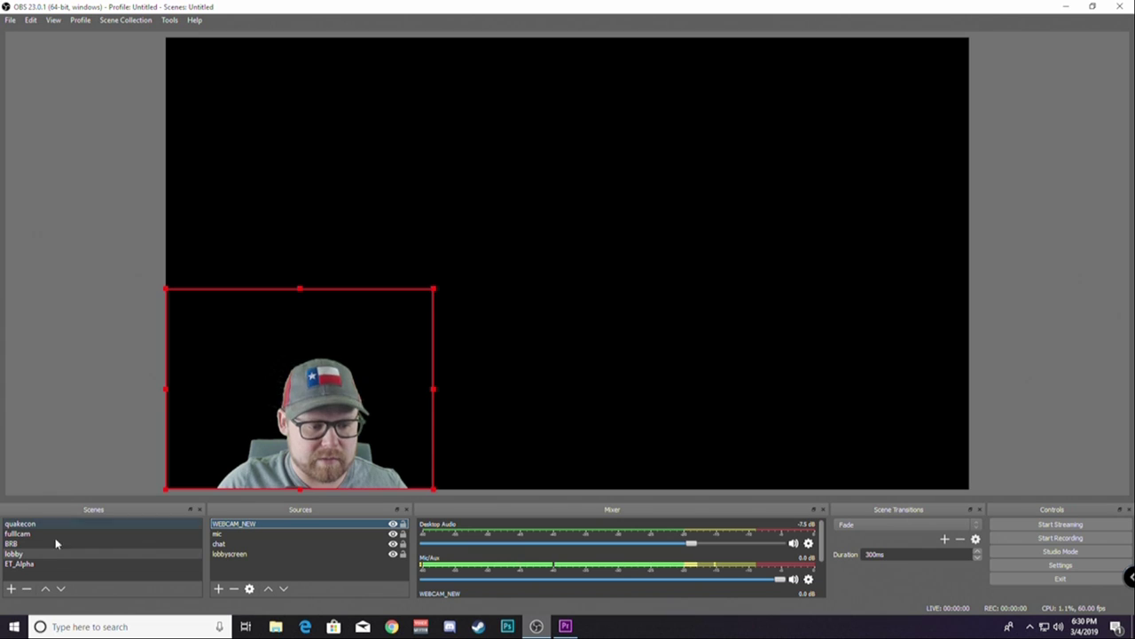
- Create a new scene named mad_scene
{"action": "left_click", "coordinate": [11, 589]}
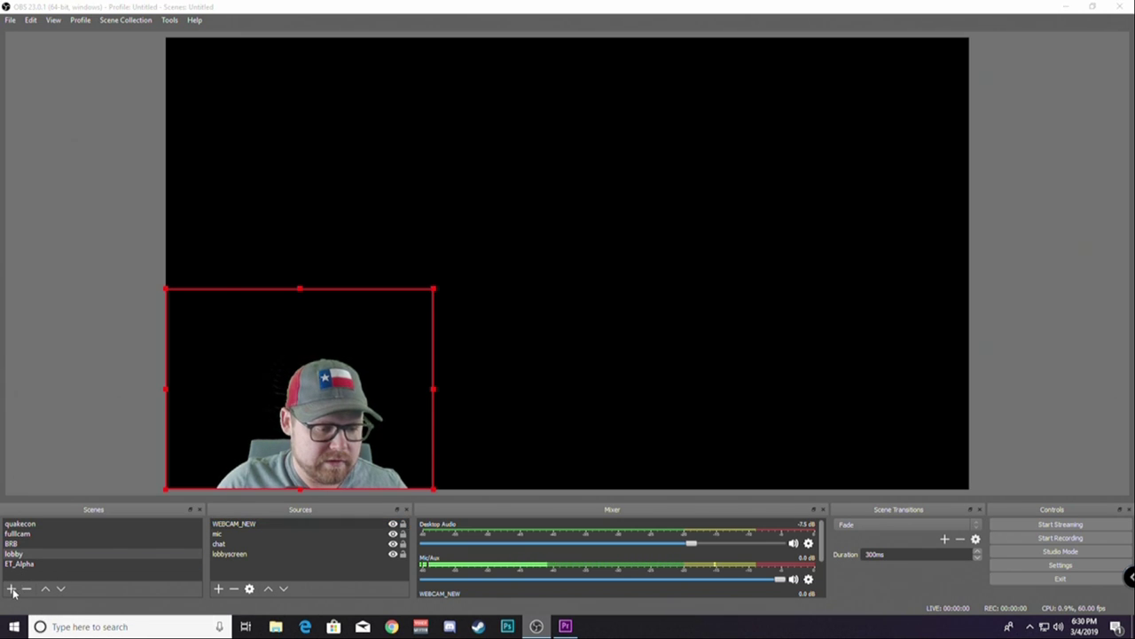
{"action": "type", "text": "mad_sc"}
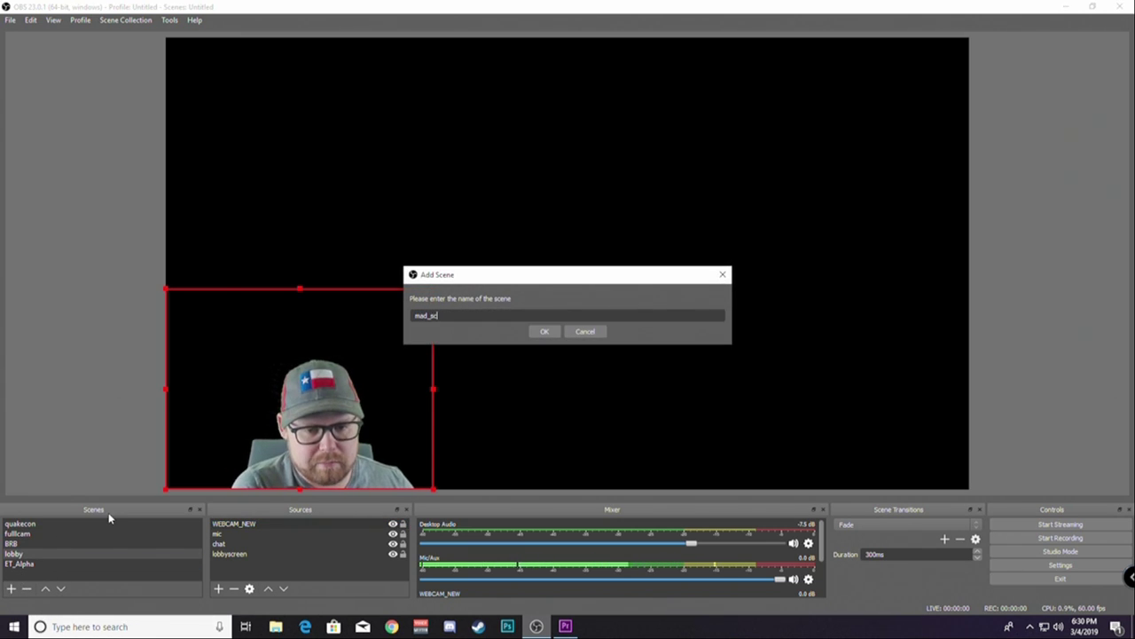
{"action": "type", "text": "ene"}
{"action": "key", "text": "Return"}
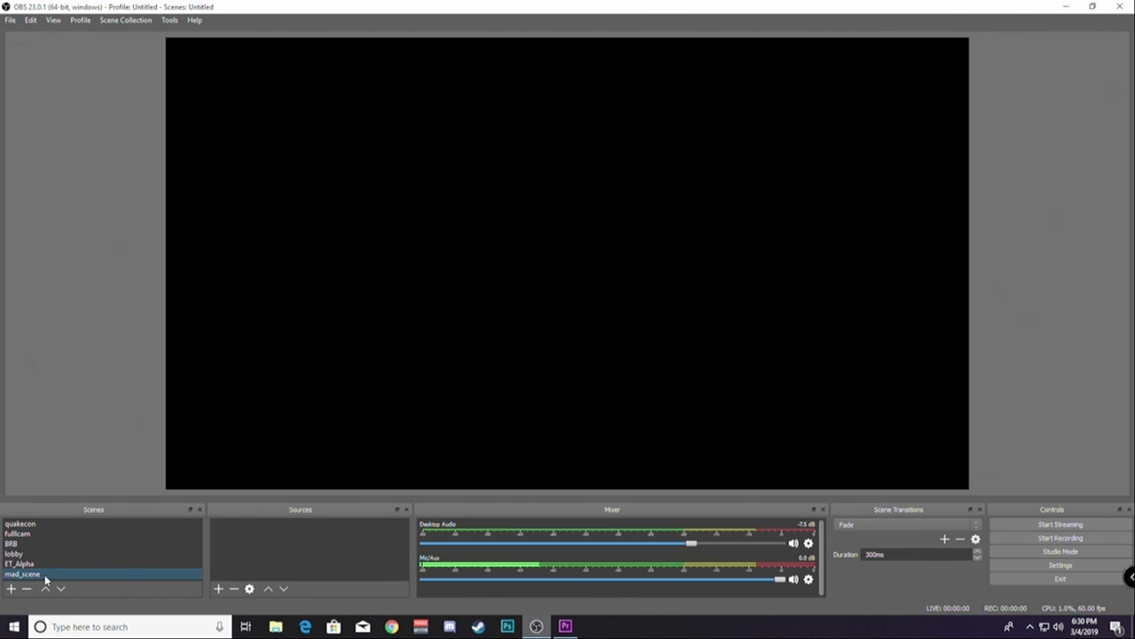
- Add the existing WEBCAM_NEW webcam, enlarged to full canvas height and centred
{"action": "left_click", "coordinate": [219, 589]}
{"action": "left_click", "coordinate": [265, 535]}
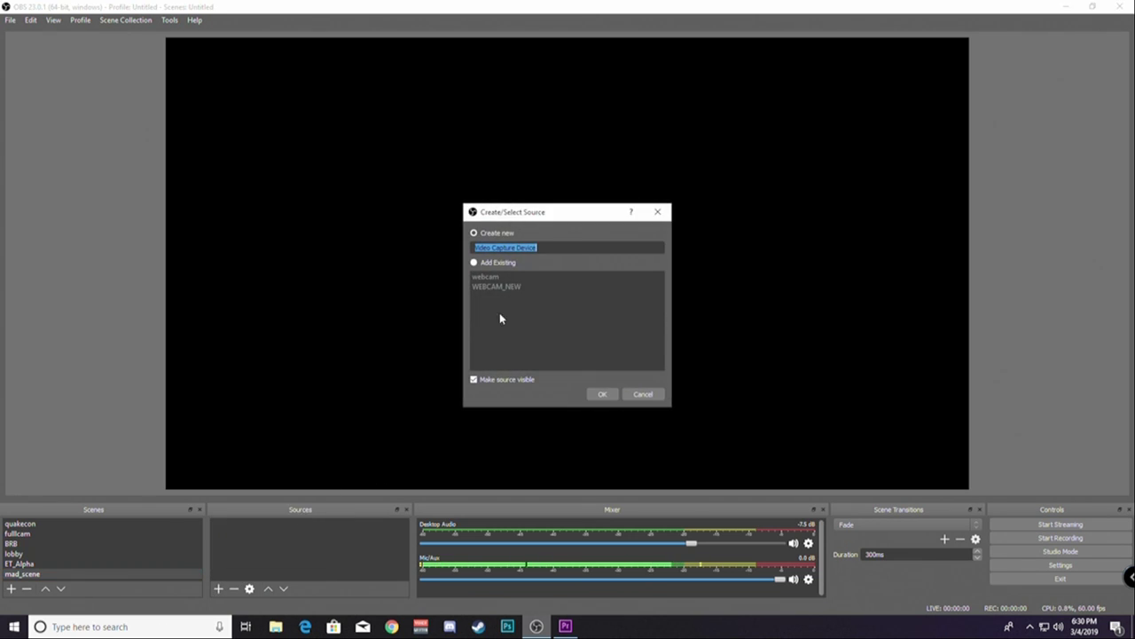
{"action": "left_click", "coordinate": [615, 393]}
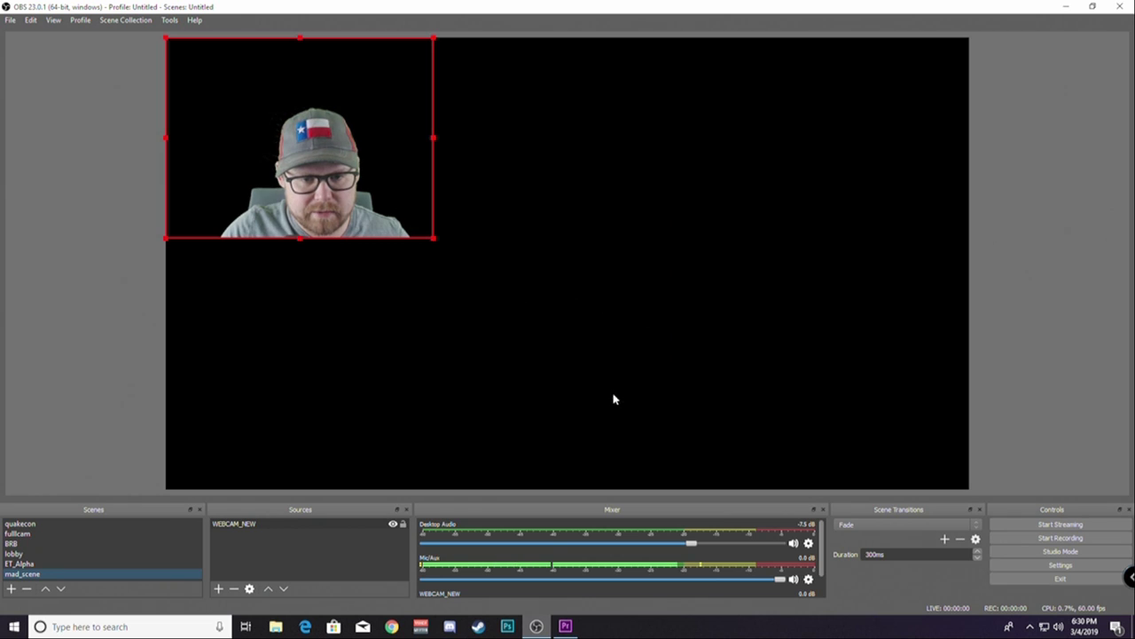
{"action": "left_click_drag", "start_coordinate": [435, 238], "coordinate": [768, 487]}
{"action": "left_click_drag", "start_coordinate": [616, 406], "coordinate": [667, 406]}
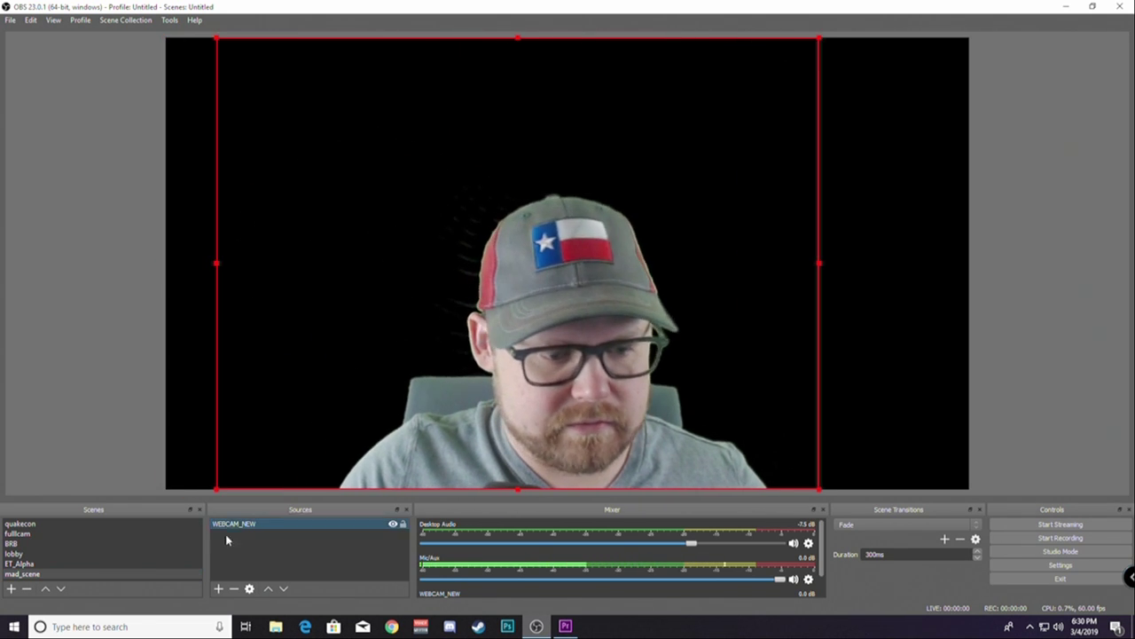
- Add a Color Correction filter to mad_scene with saturation 4.22 and slightly raised brightness
{"action": "right_click", "coordinate": [46, 575]}
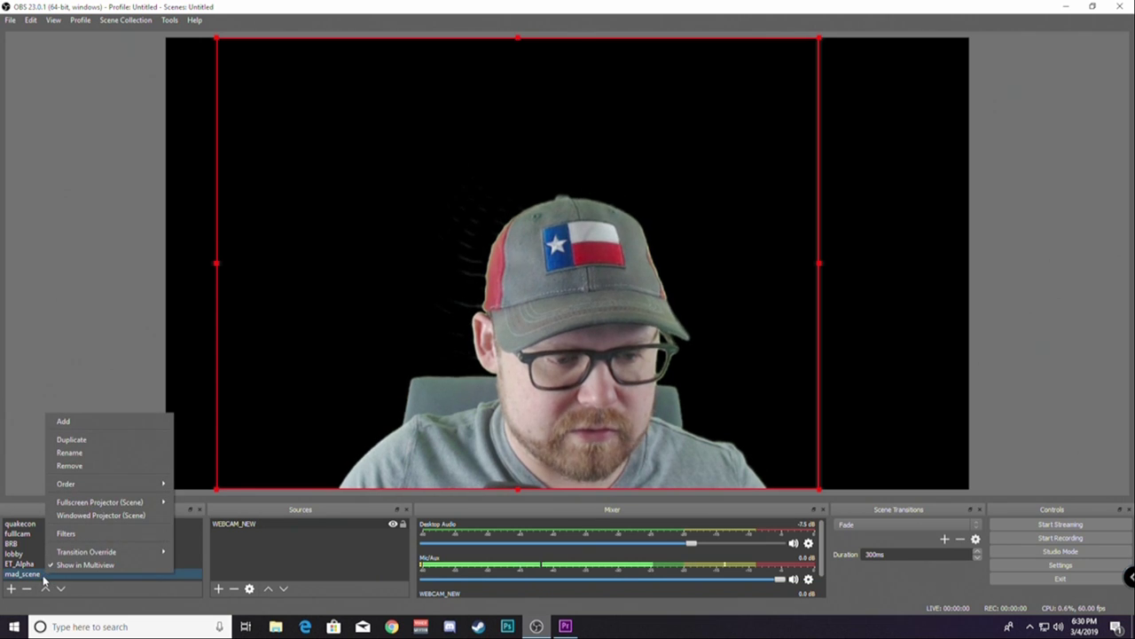
{"action": "left_click", "coordinate": [75, 534]}
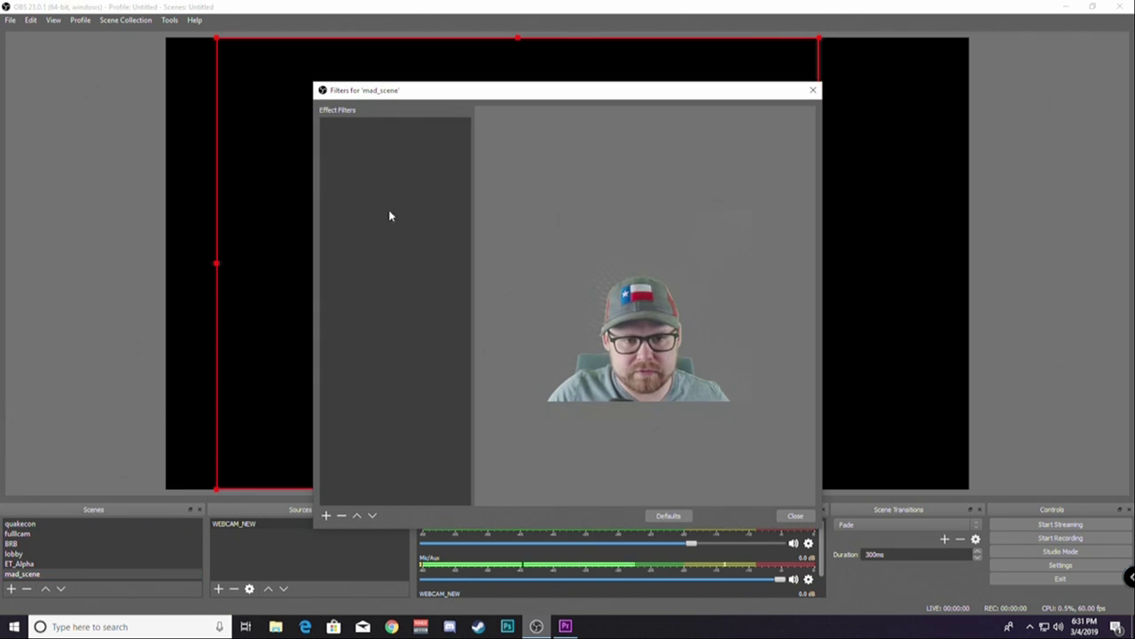
{"action": "left_click", "coordinate": [326, 515]}
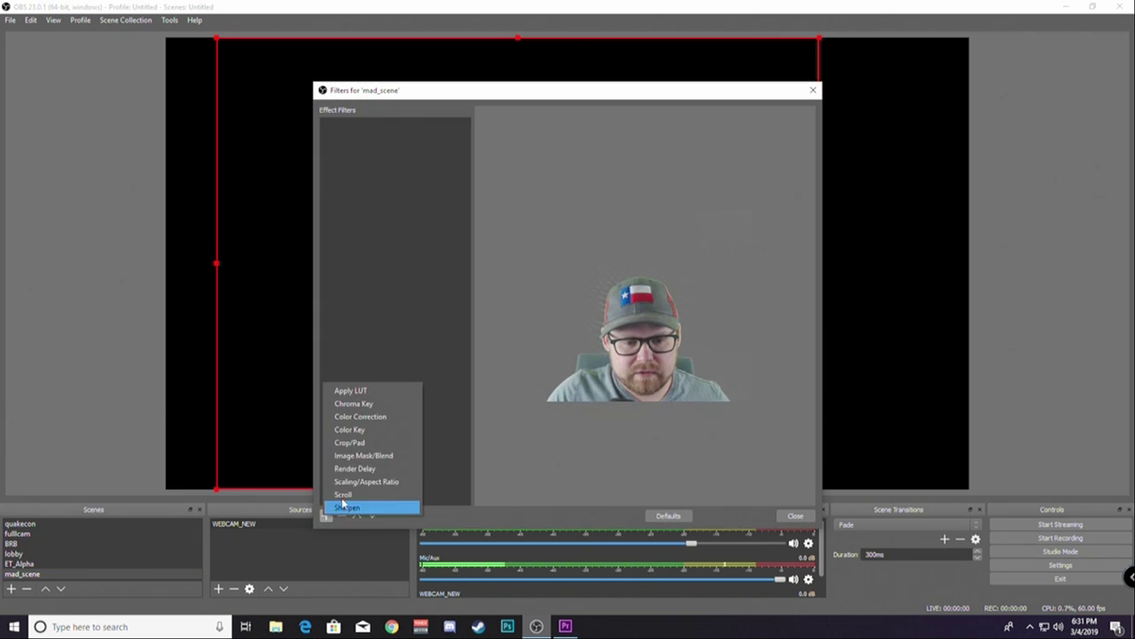
{"action": "left_click", "coordinate": [379, 417]}
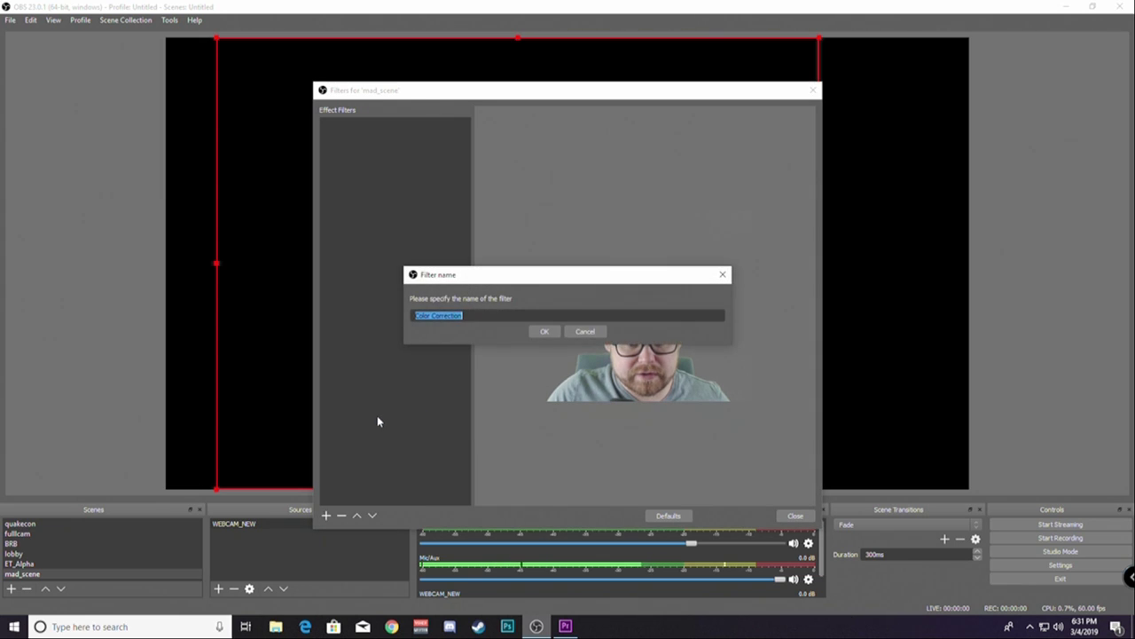
{"action": "left_click", "coordinate": [534, 330]}
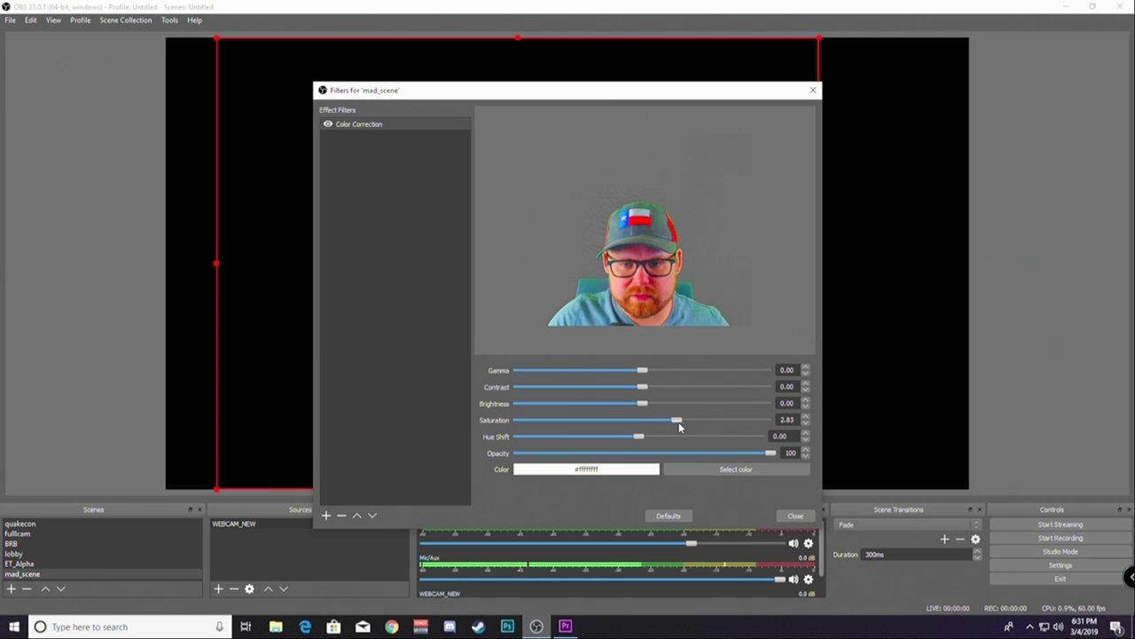
{"action": "mouse_move", "coordinate": [726, 422]}
{"action": "left_mouse_down"}
{"action": "mouse_move", "coordinate": [745, 423]}
{"action": "mouse_move", "coordinate": [732, 424]}
{"action": "left_mouse_up"}
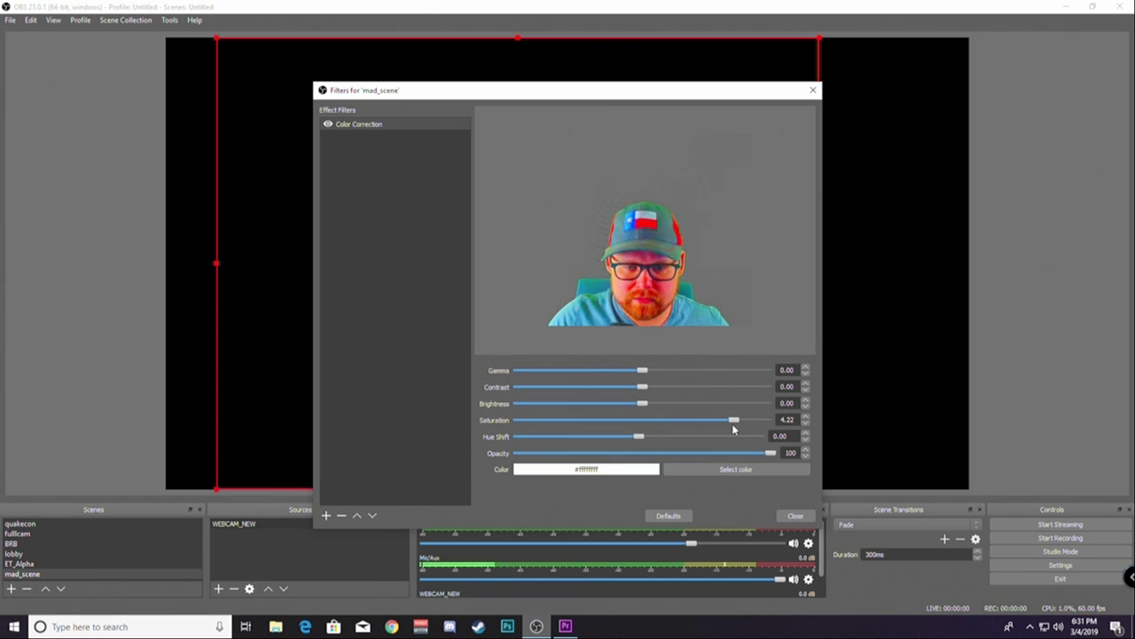
{"action": "left_click_drag", "start_coordinate": [642, 403], "coordinate": [635, 405]}
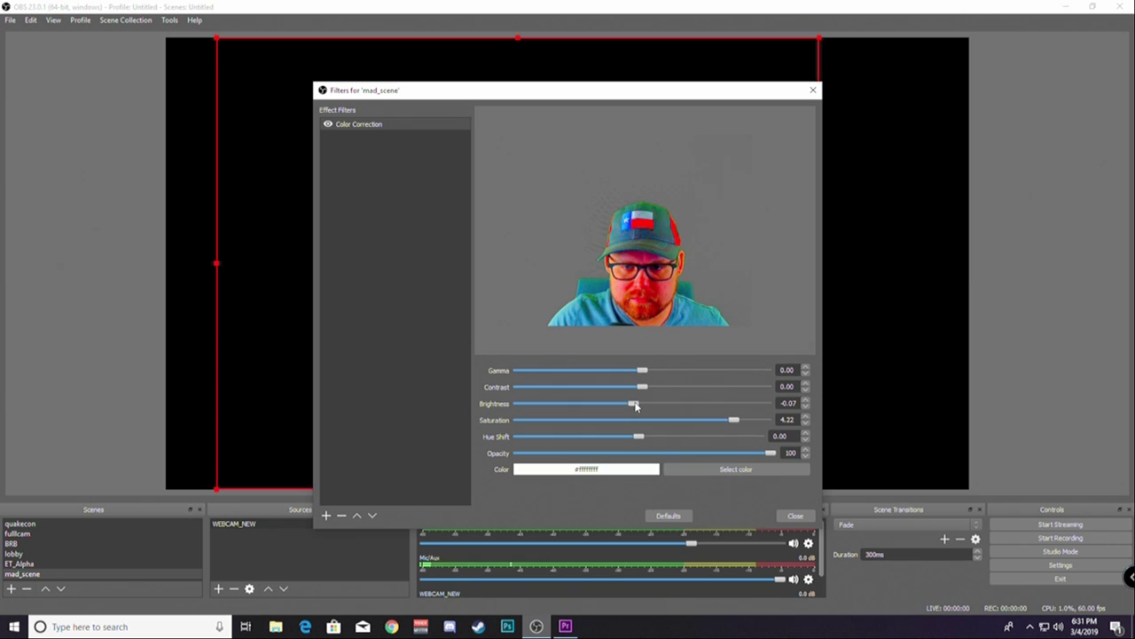
{"action": "left_click", "coordinate": [795, 516]}
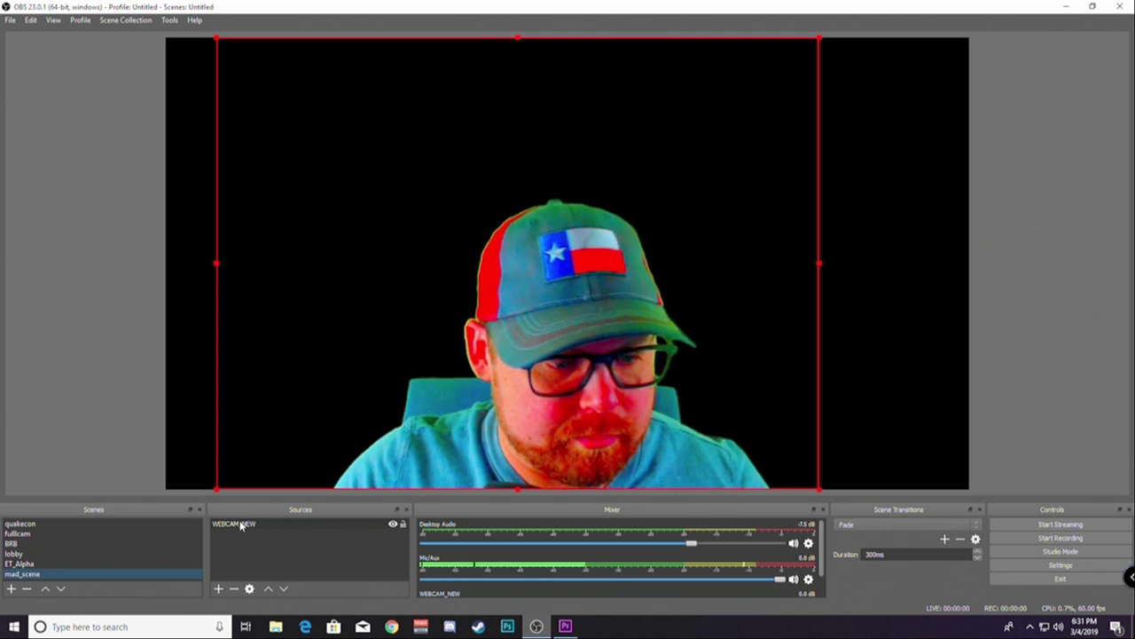
- Delete WEBCAM_NEW from the lobby scene, confirming the removal
{"action": "left_click", "coordinate": [43, 555]}
{"action": "left_click", "coordinate": [324, 390]}
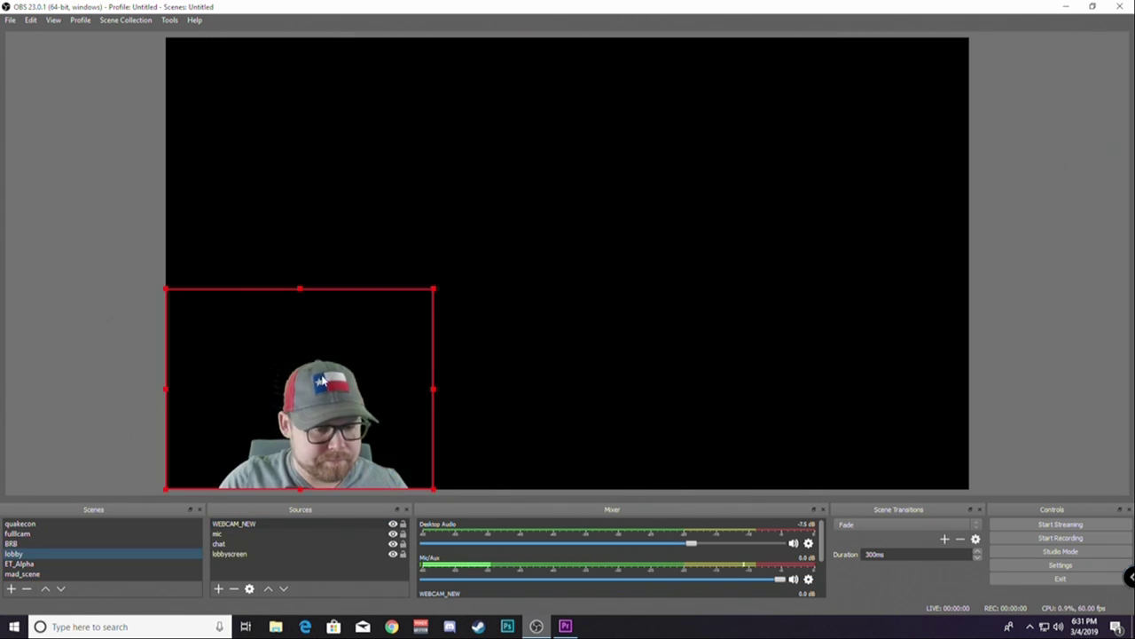
{"action": "key", "text": "Delete"}
{"action": "left_click", "coordinate": [610, 326]}
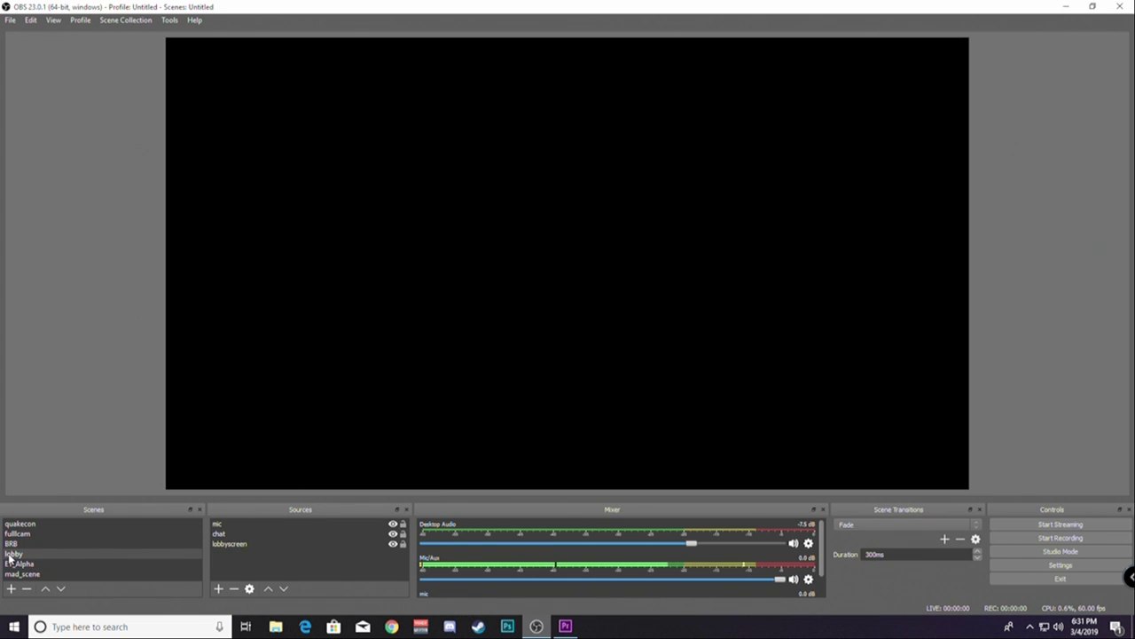
- Create scene Mad_SceneMain, nest mad_scene in it, and shrink it into the lower-left corner
{"action": "left_click", "coordinate": [10, 589]}
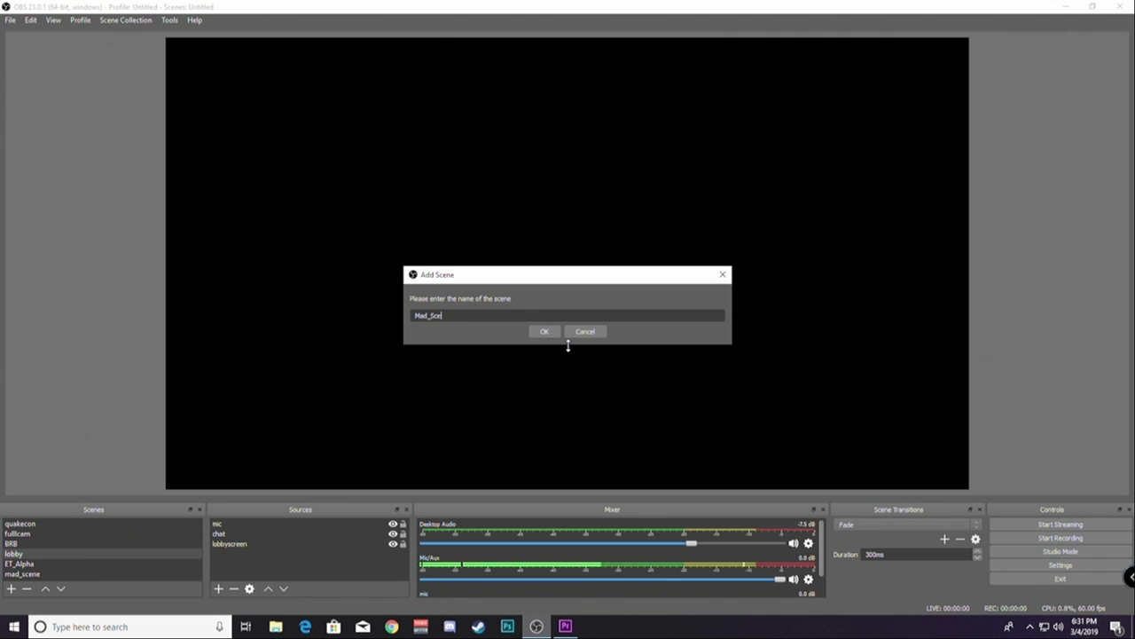
{"action": "key", "text": "Return"}
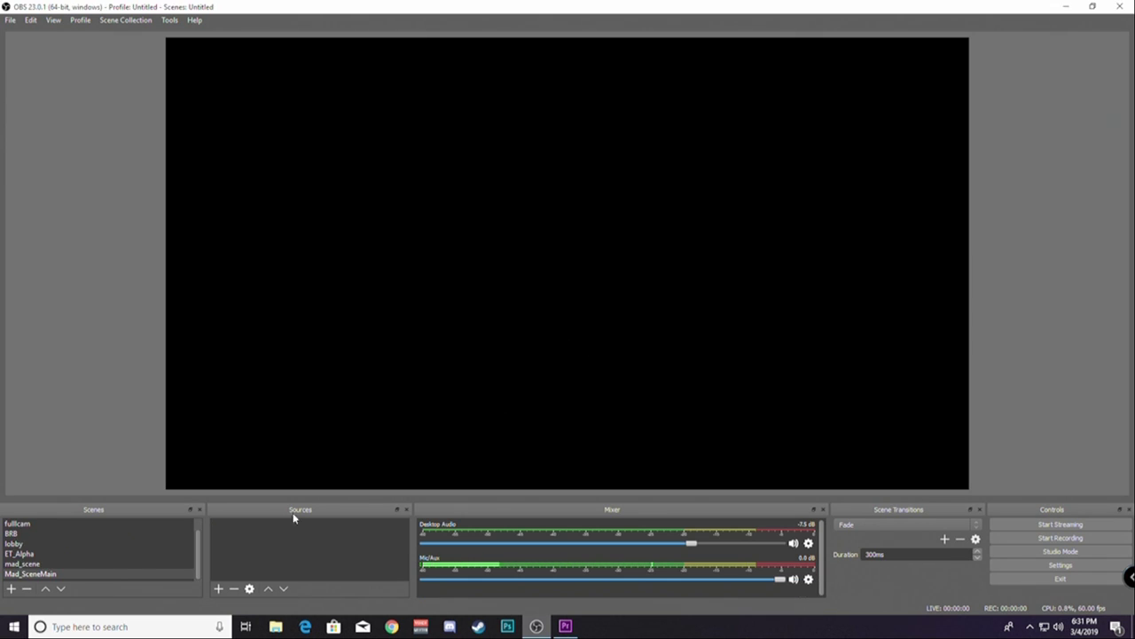
{"action": "left_click", "coordinate": [218, 589]}
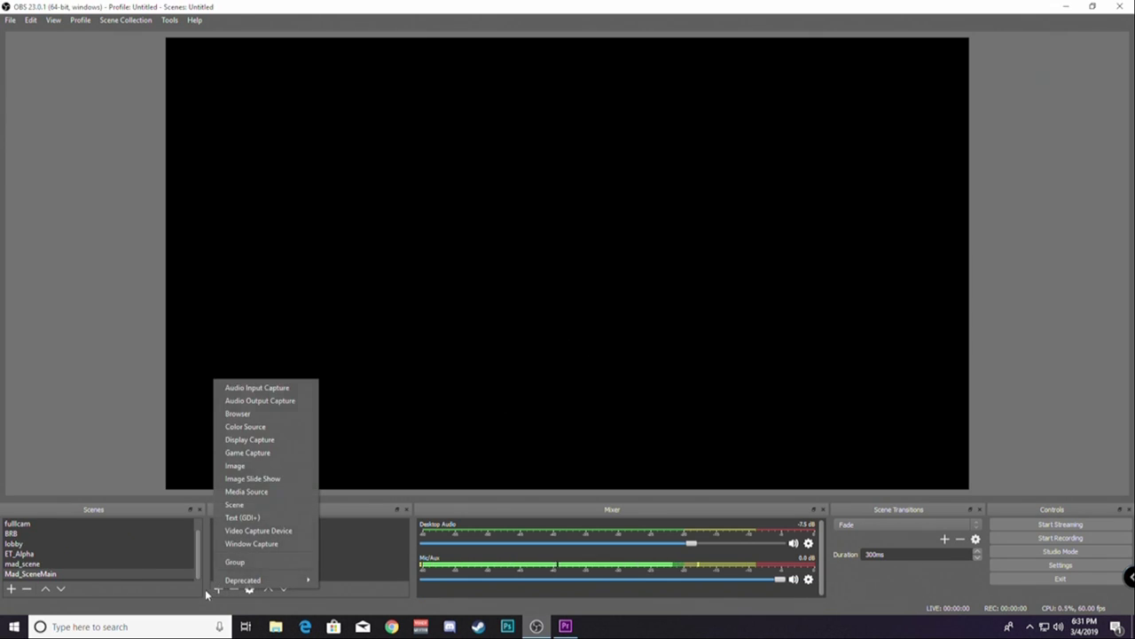
{"action": "left_click", "coordinate": [279, 504]}
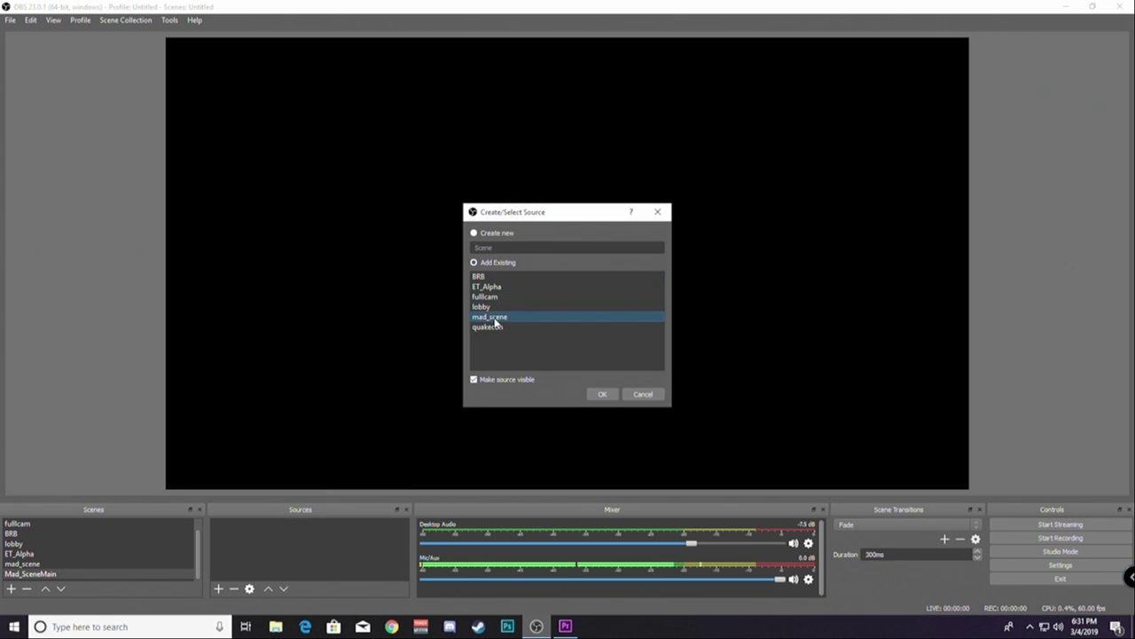
{"action": "left_click", "coordinate": [612, 394]}
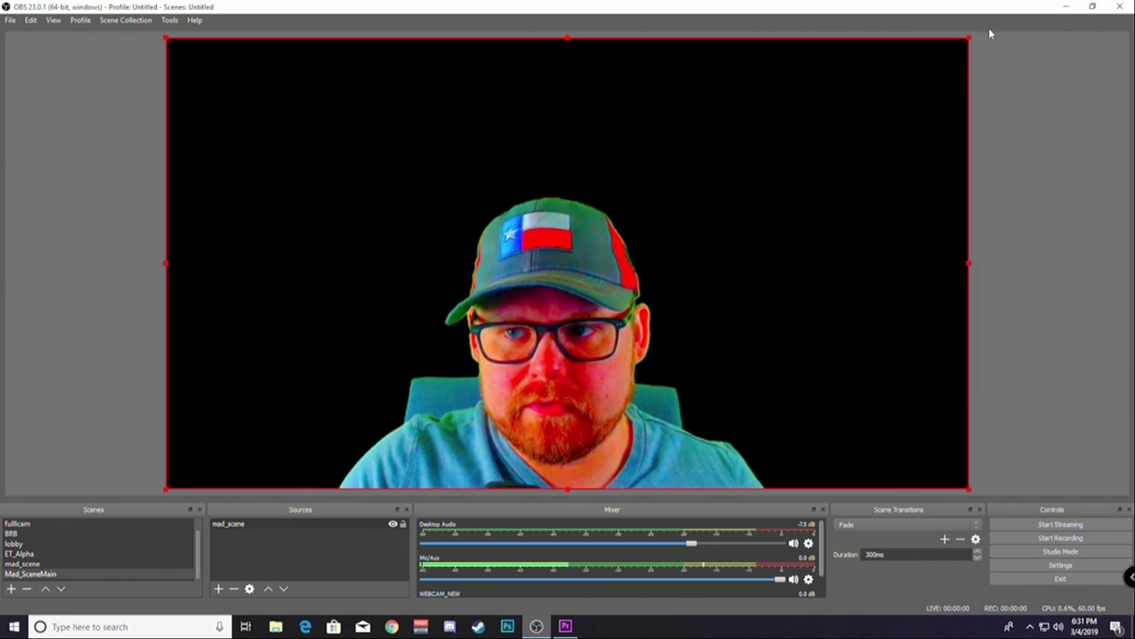
{"action": "left_click_drag", "start_coordinate": [971, 40], "coordinate": [380, 324]}
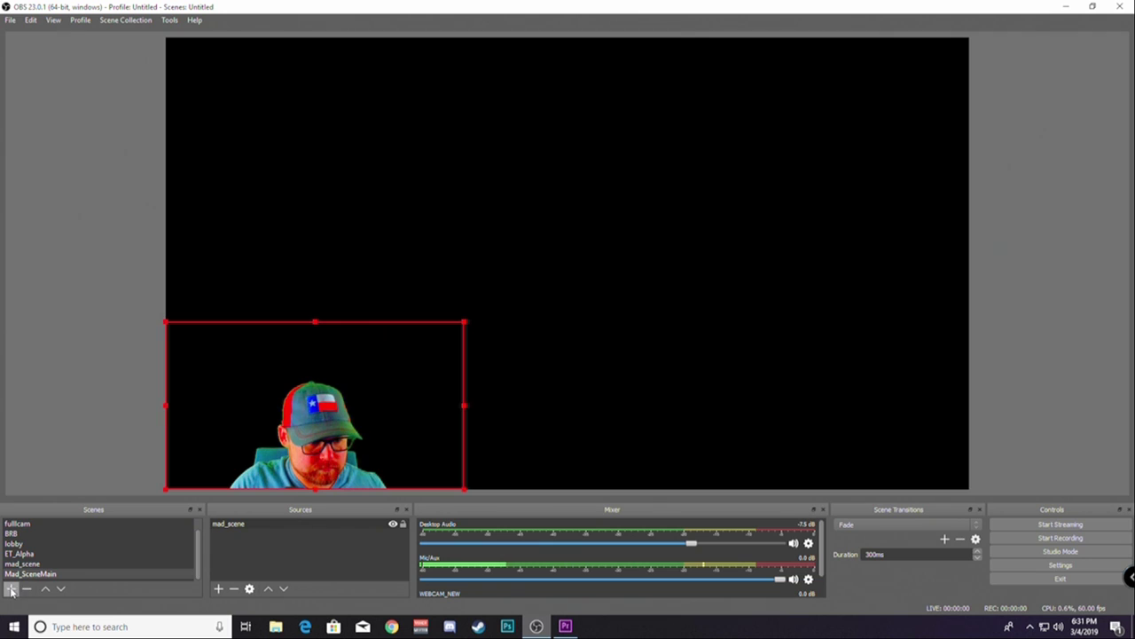
- Add a smoking_ears media source that plays the Smoking_ears video from the Desktop
{"action": "left_click", "coordinate": [218, 589]}
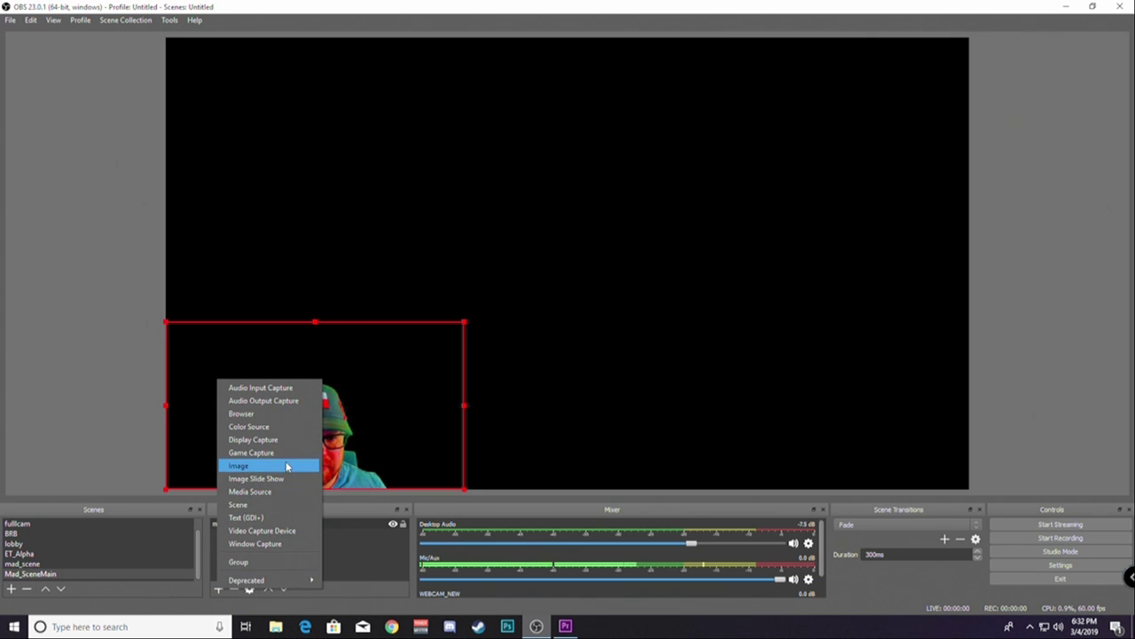
{"action": "left_click", "coordinate": [261, 492]}
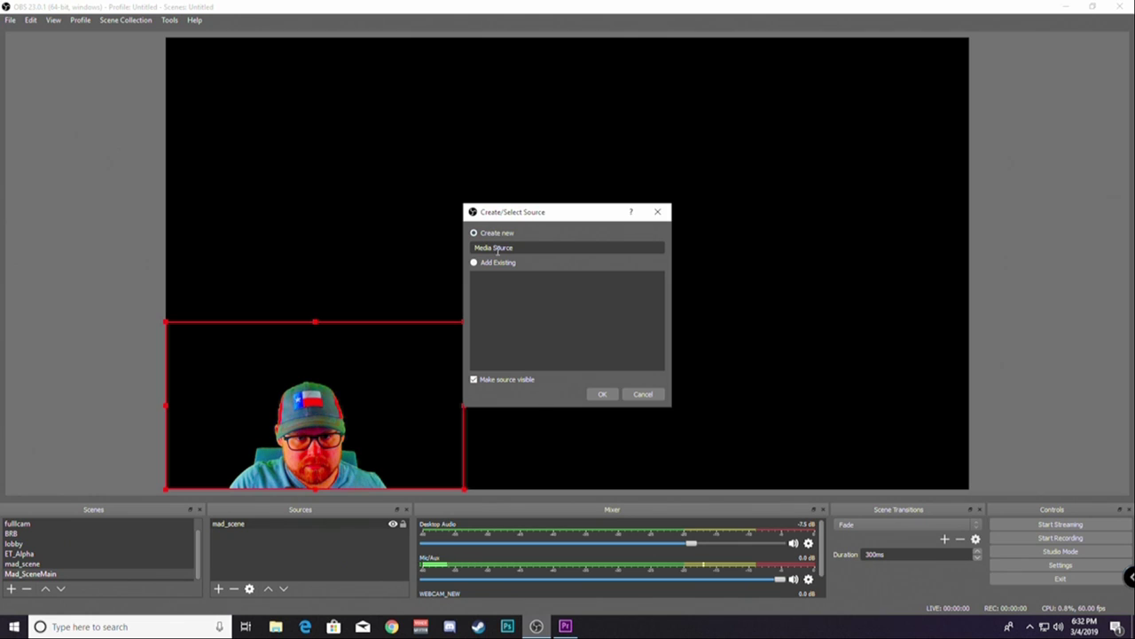
{"action": "type", "text": "smok"}
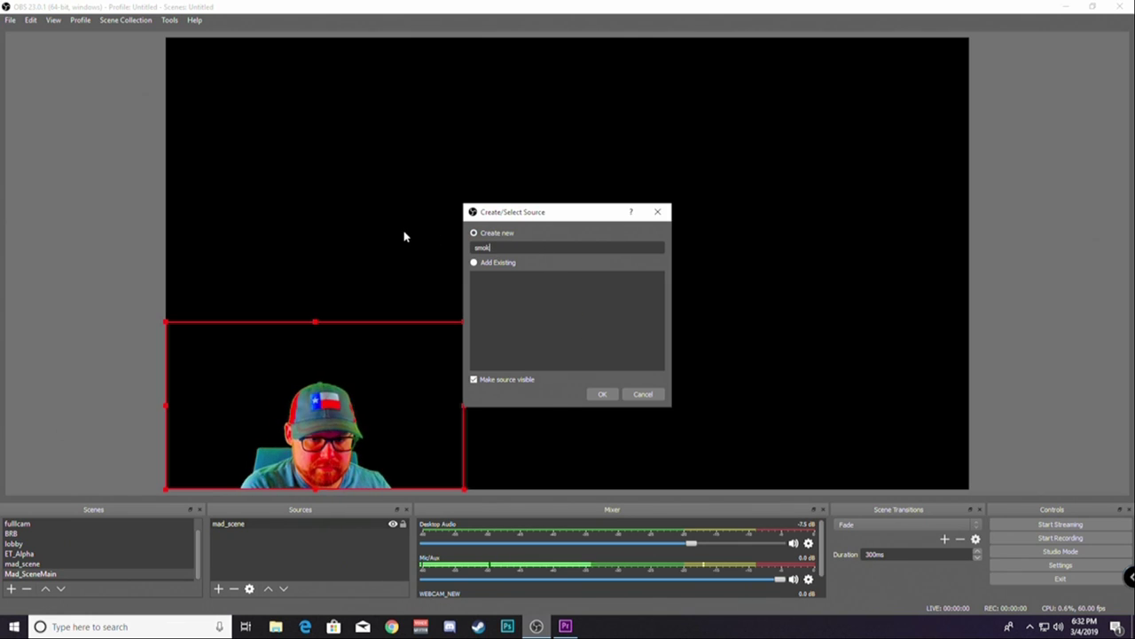
{"action": "type", "text": "eing_ears"}
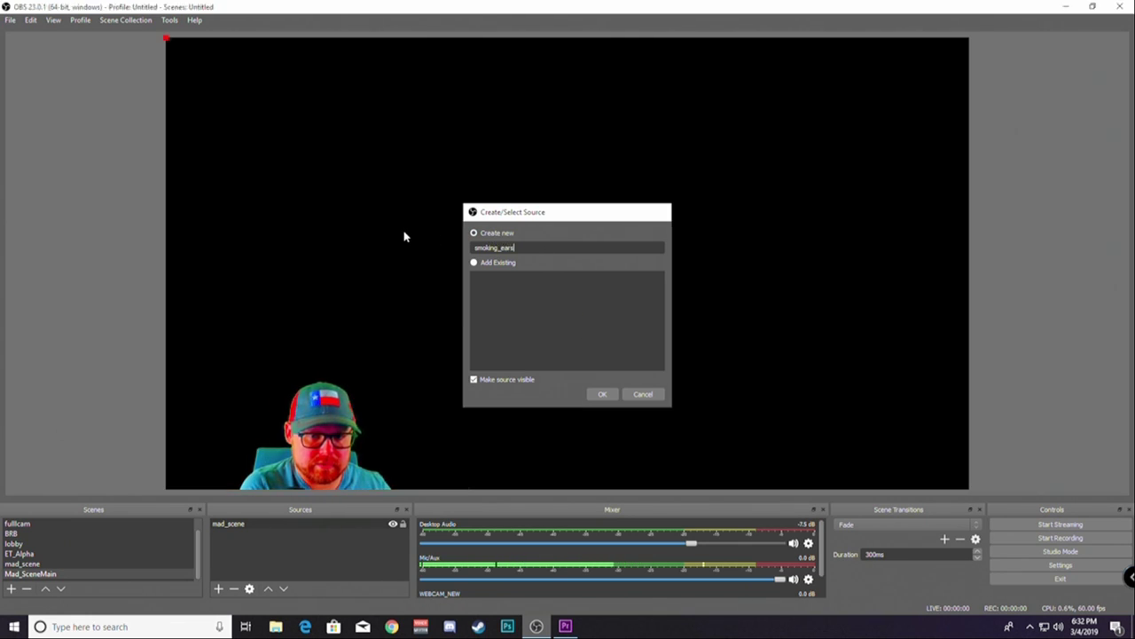
{"action": "key", "text": "Return"}
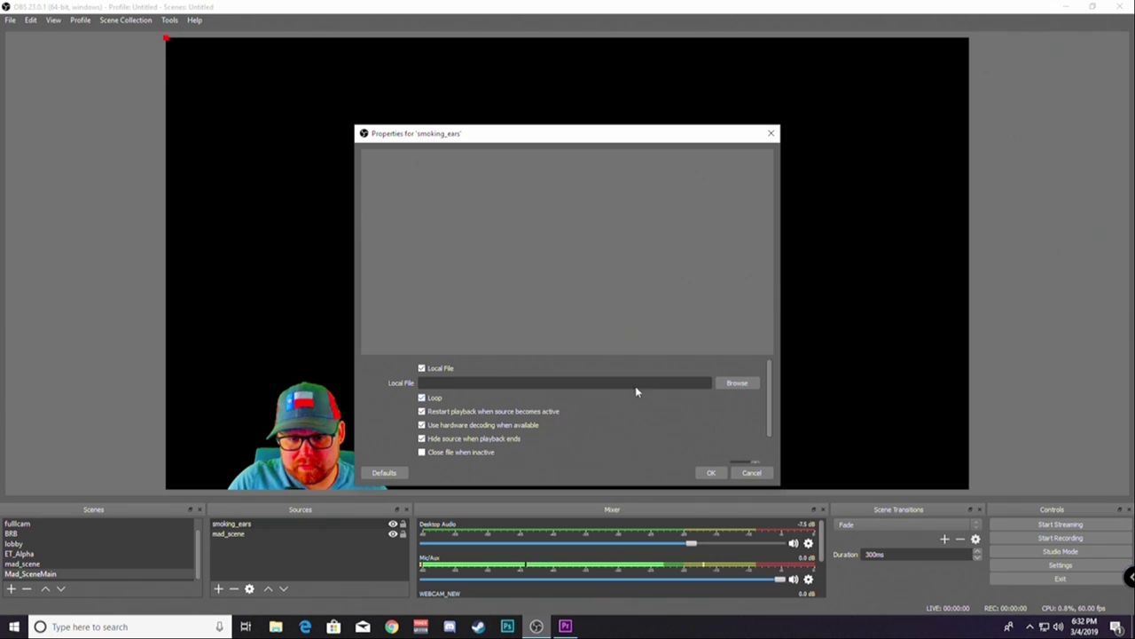
{"action": "left_click", "coordinate": [759, 384]}
{"action": "double_click", "coordinate": [621, 235]}
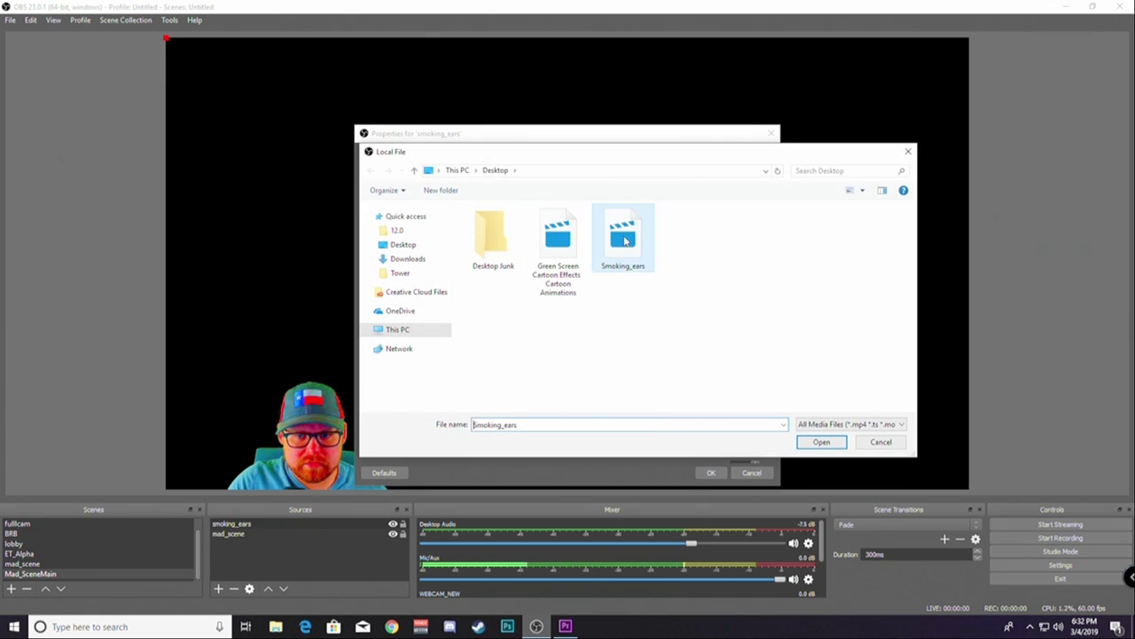
{"action": "left_click", "coordinate": [712, 473]}
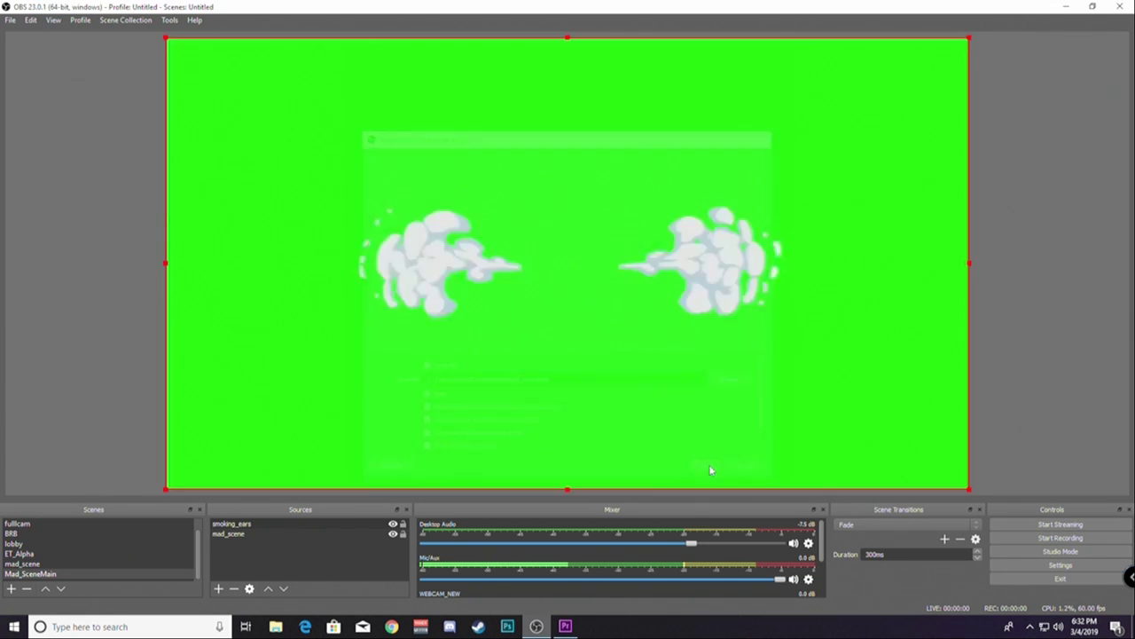
- Add a Chroma Key filter to smoking_ears to remove the green background
{"action": "right_click", "coordinate": [481, 356]}
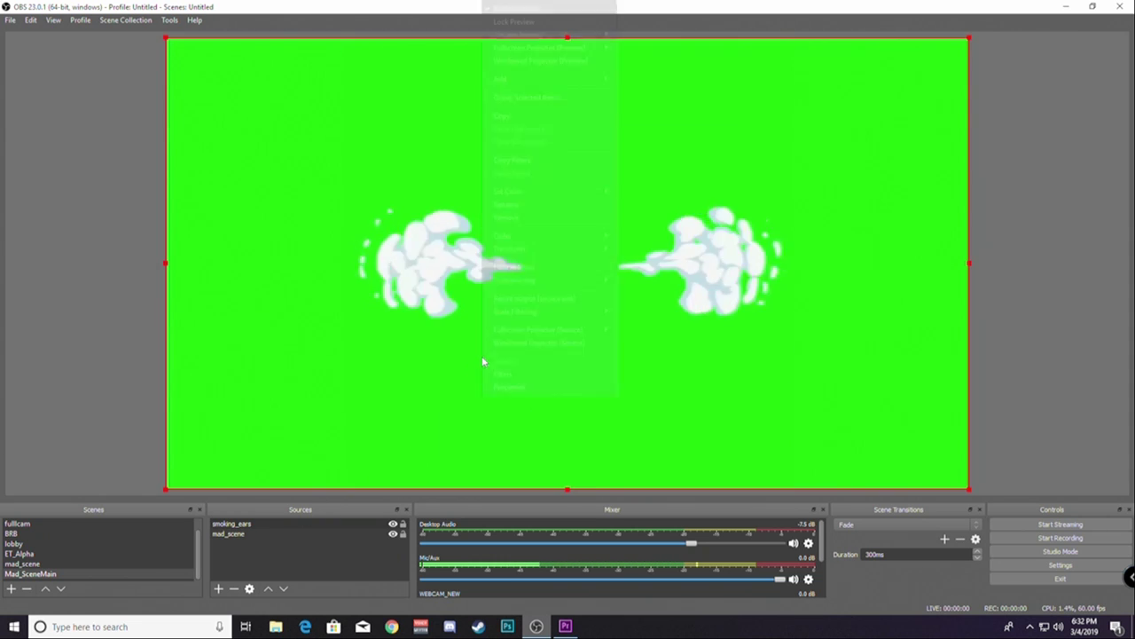
{"action": "left_click", "coordinate": [493, 360]}
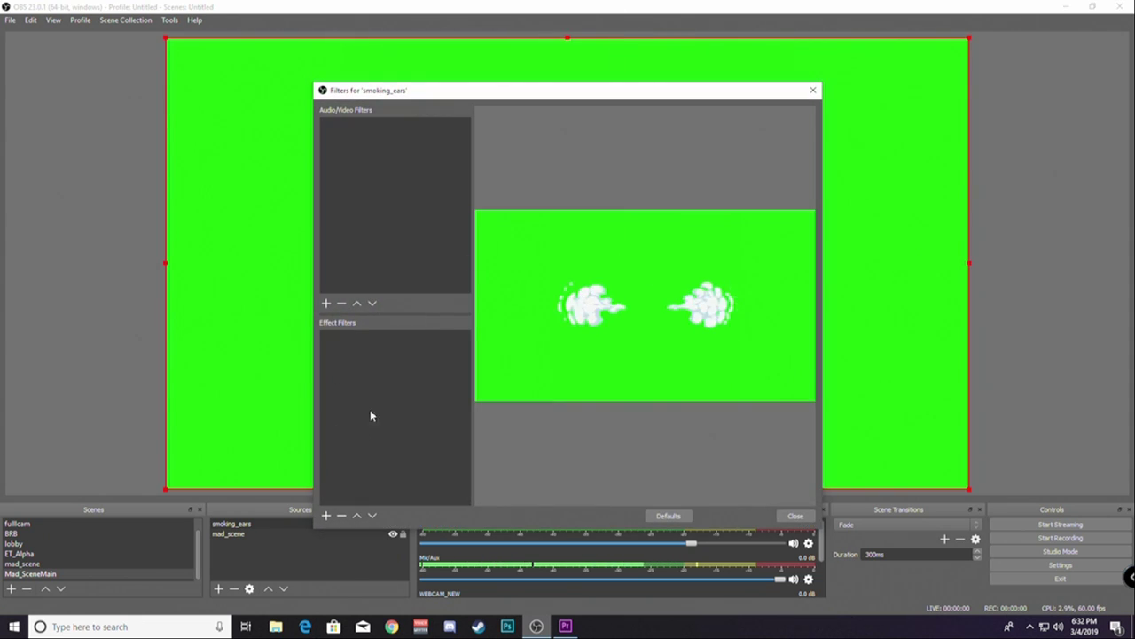
{"action": "left_click", "coordinate": [795, 515]}
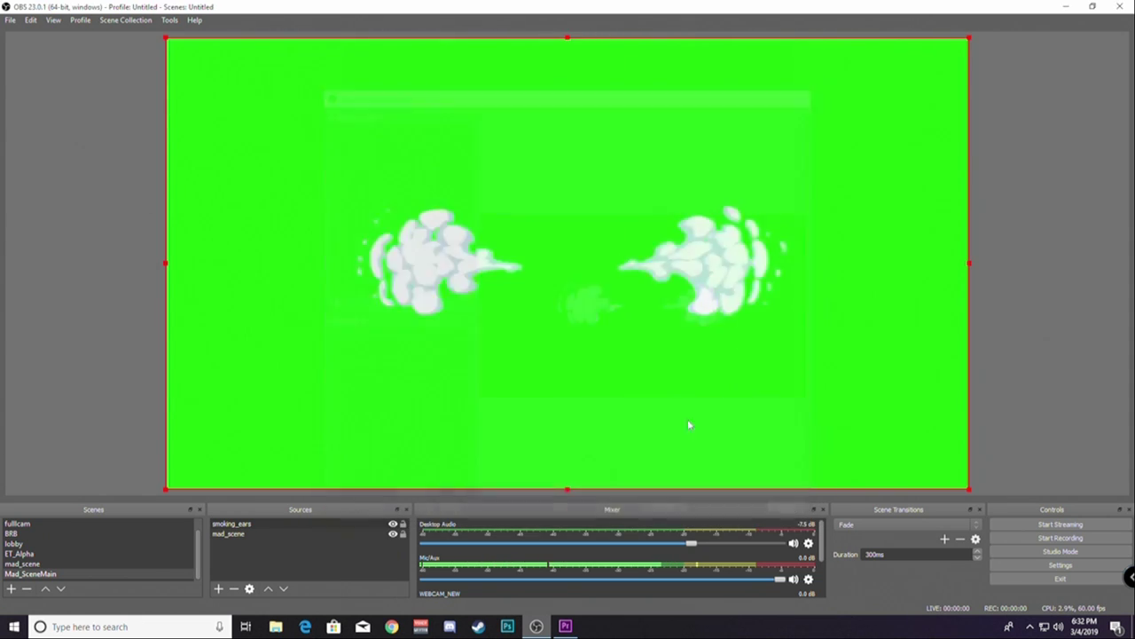
{"action": "right_click", "coordinate": [604, 326]}
{"action": "left_click", "coordinate": [635, 374]}
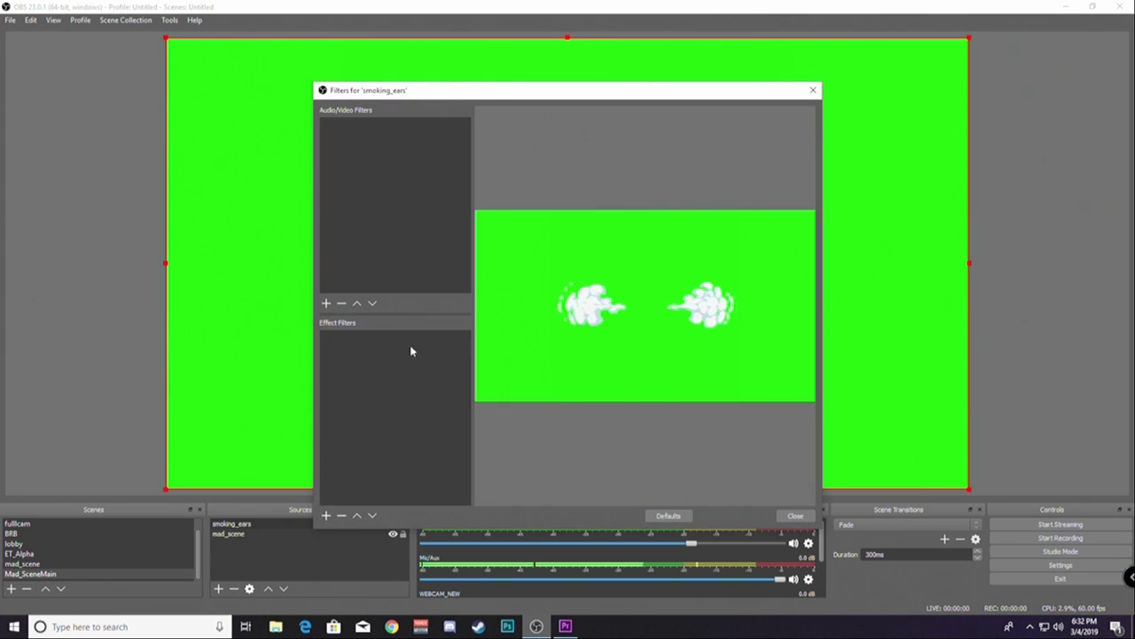
{"action": "left_click", "coordinate": [326, 515]}
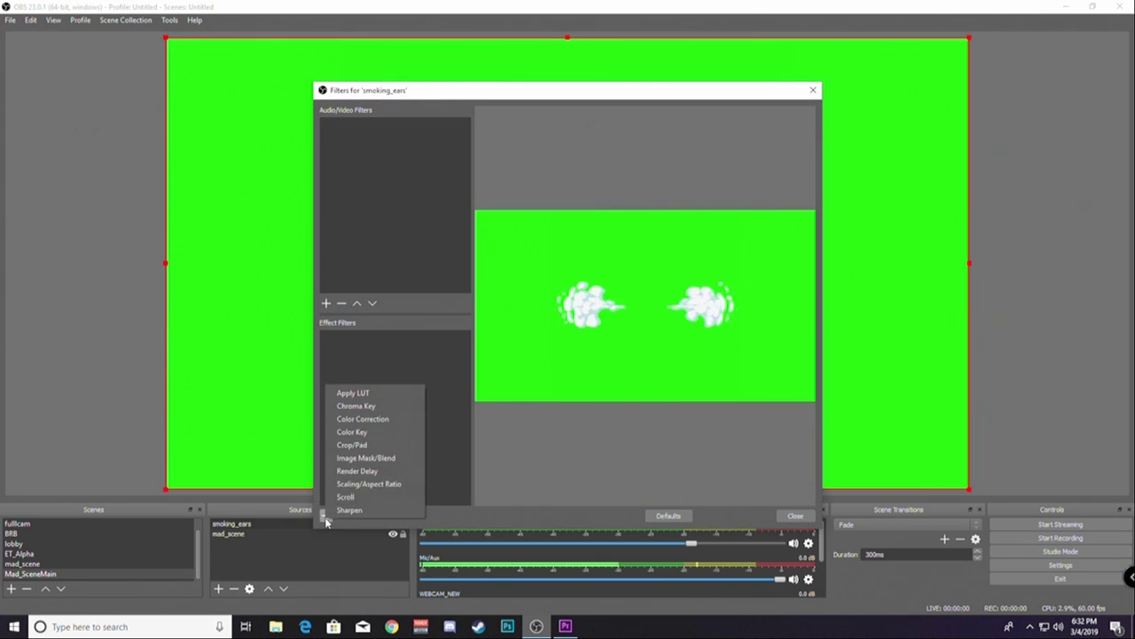
{"action": "left_click", "coordinate": [390, 406]}
{"action": "left_click", "coordinate": [543, 332]}
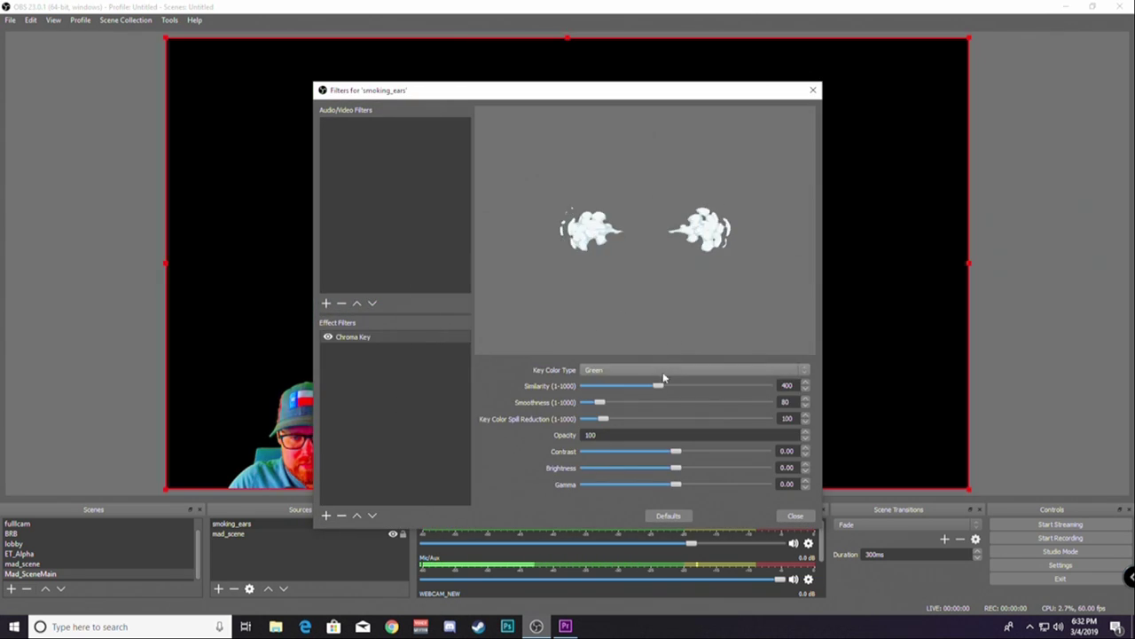
{"action": "left_click", "coordinate": [792, 516]}
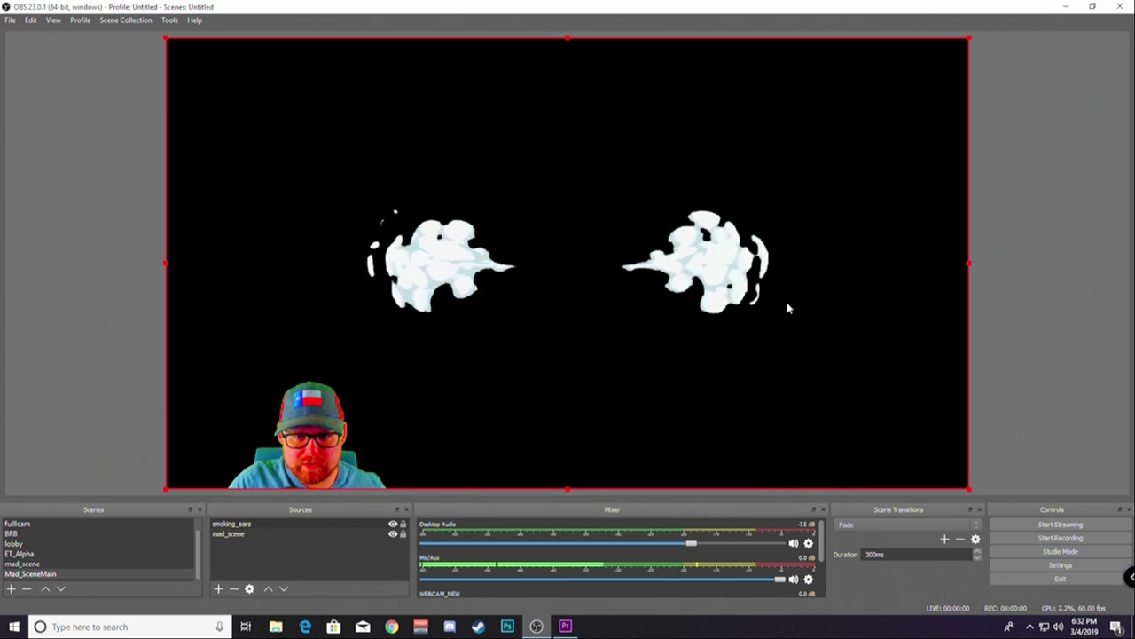
- Resize and position the smoke animation so the puffs line up with the ears
{"action": "left_click_drag", "start_coordinate": [970, 41], "coordinate": [580, 269]}
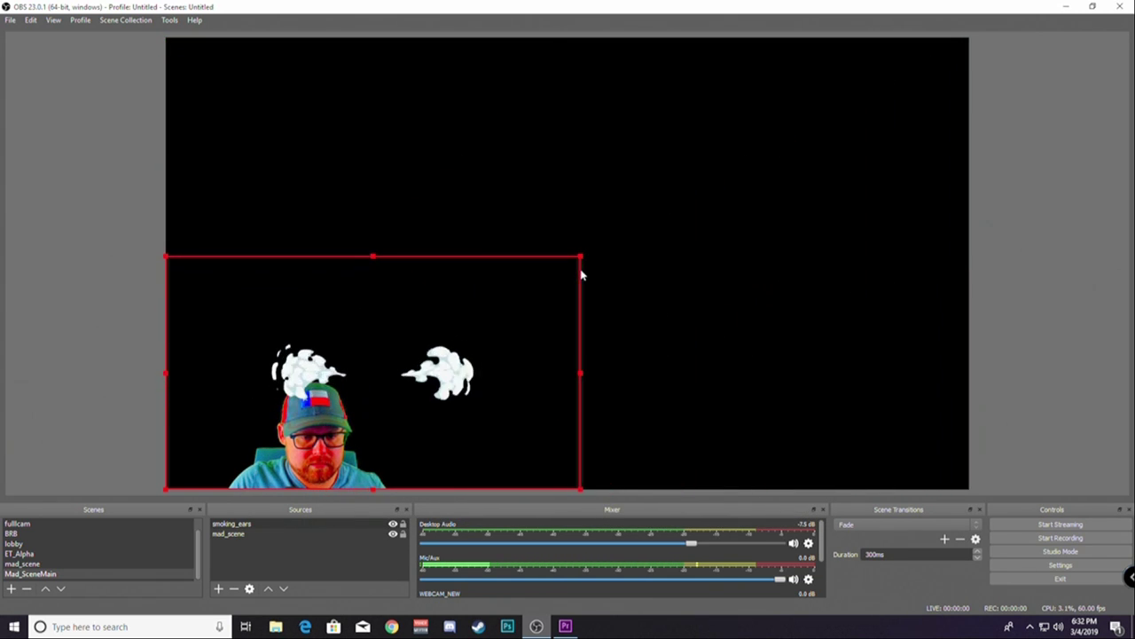
{"action": "left_click_drag", "start_coordinate": [494, 326], "coordinate": [438, 375]}
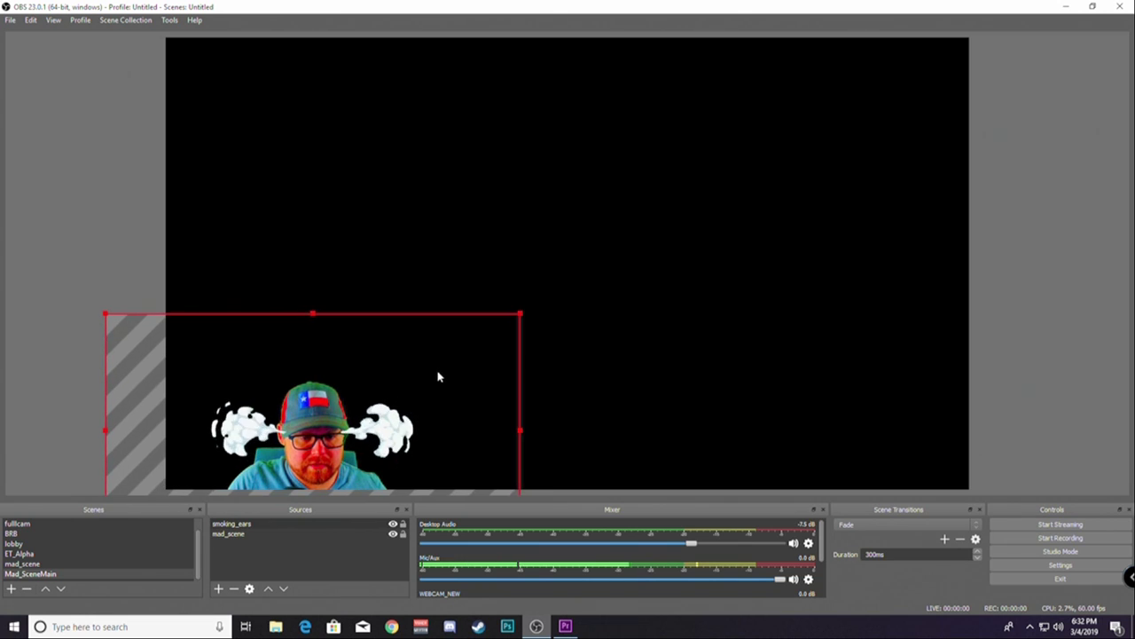
{"action": "left_click_drag", "start_coordinate": [519, 314], "coordinate": [631, 236]}
{"action": "left_click_drag", "start_coordinate": [555, 289], "coordinate": [487, 325]}
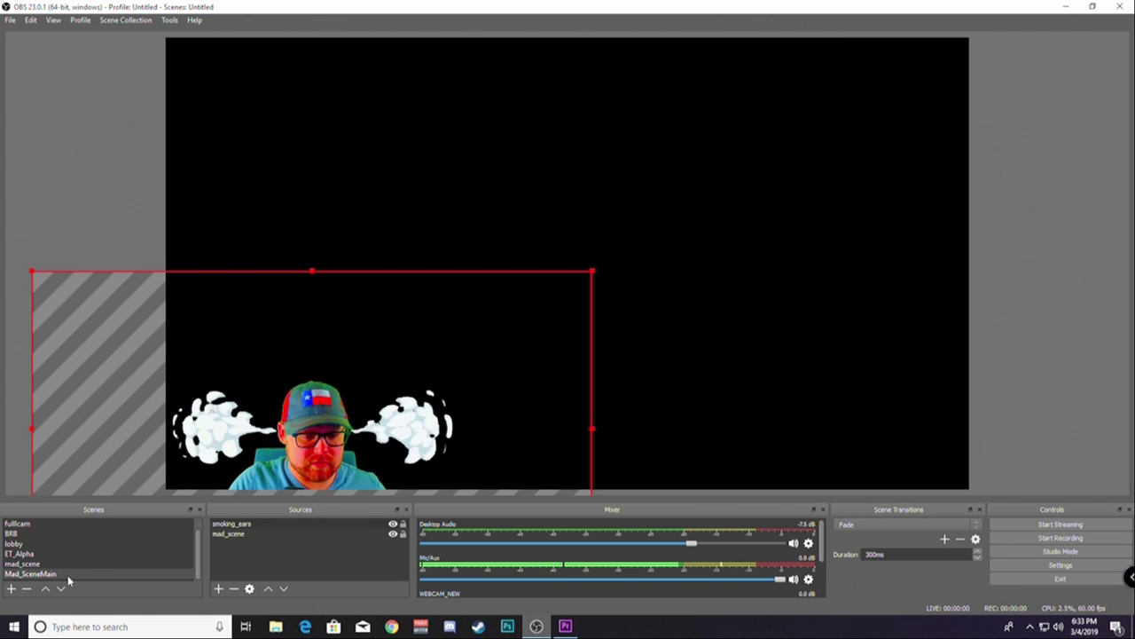
- Duplicate Mad_SceneMain, keeping the default name Mad_SceneMain 2
{"action": "right_click", "coordinate": [68, 575]}
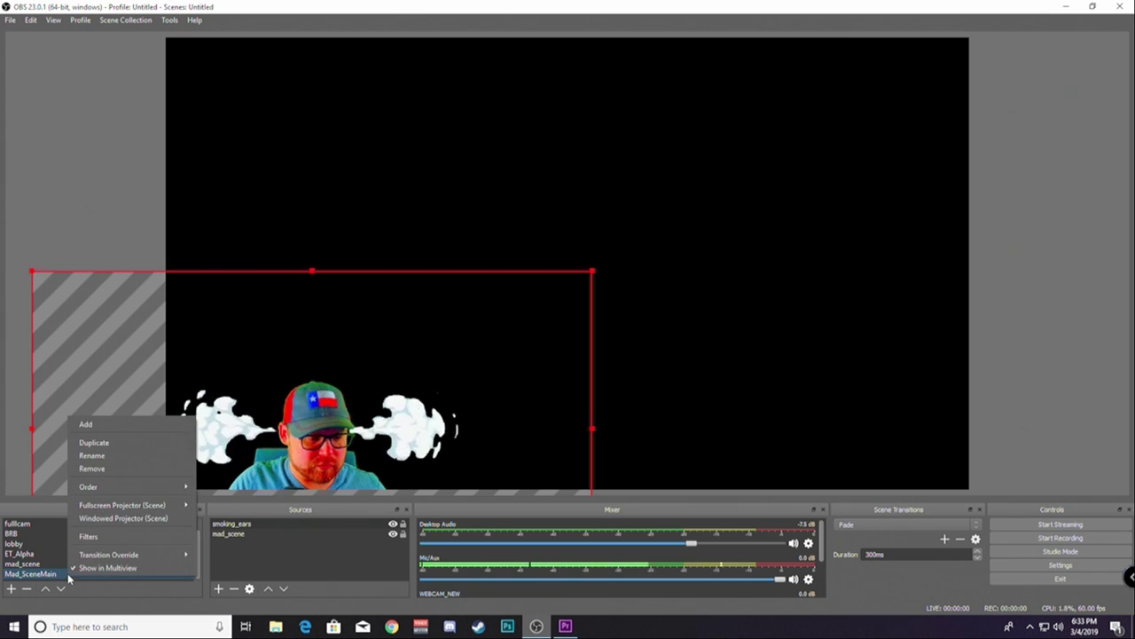
{"action": "left_click", "coordinate": [111, 443]}
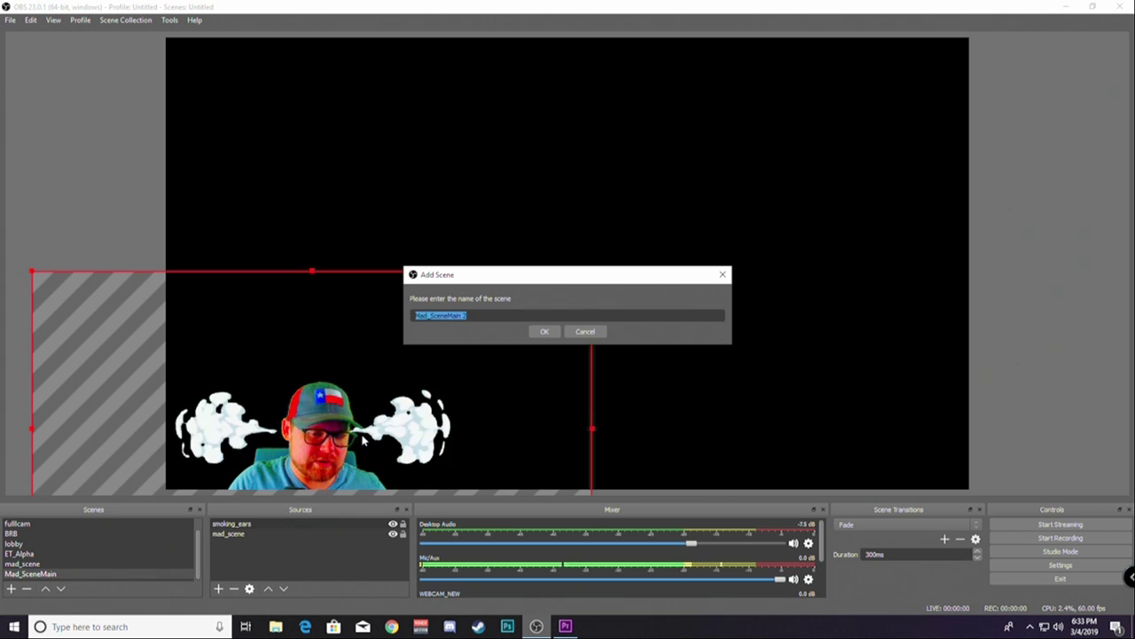
{"action": "left_click", "coordinate": [544, 332]}
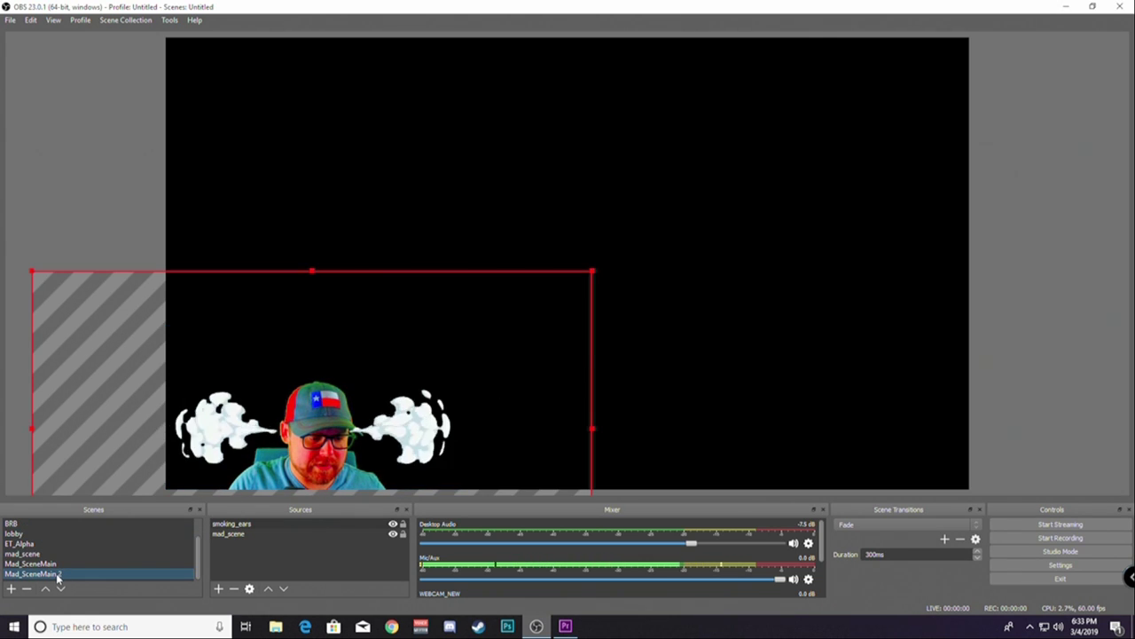
{"action": "left_click", "coordinate": [244, 532]}
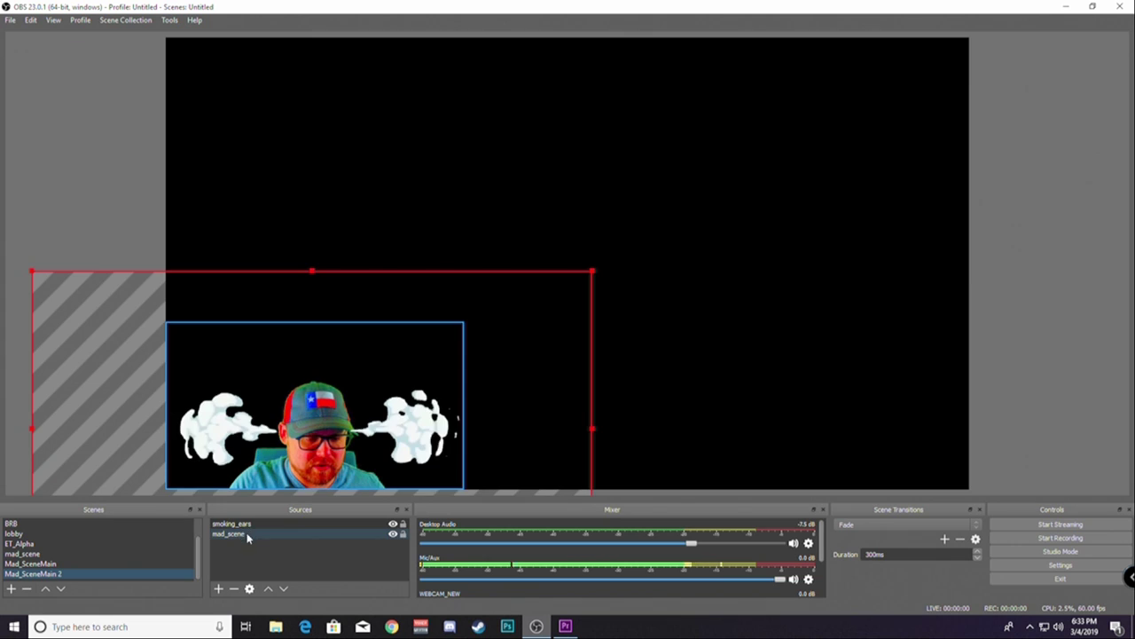
{"action": "left_click", "coordinate": [235, 541]}
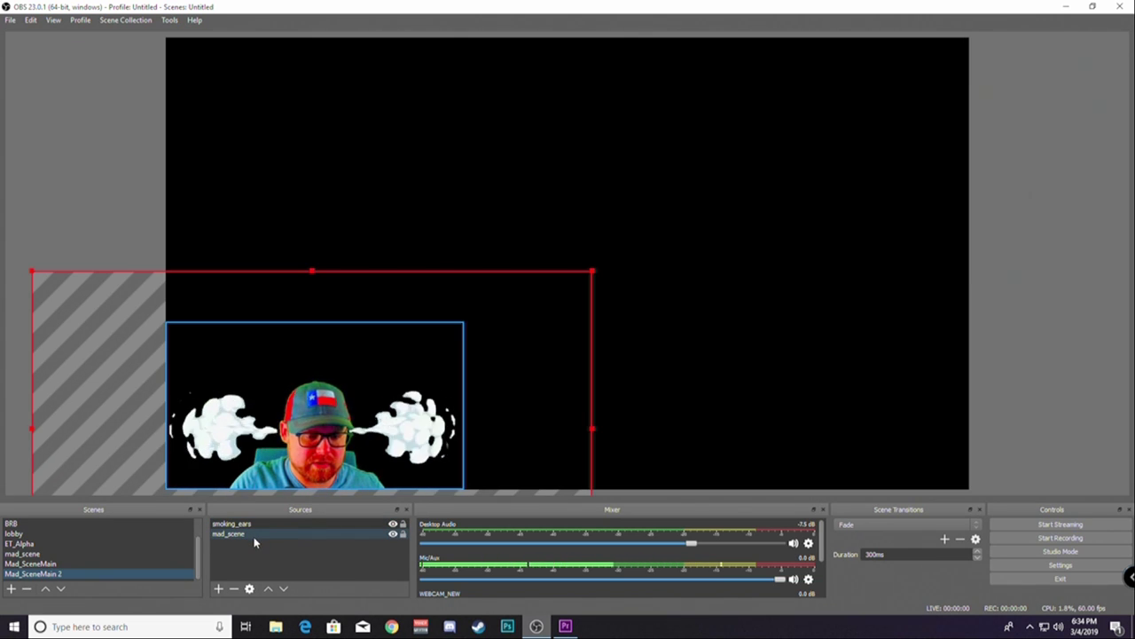
- Remove the smoking_ears source from Mad_SceneMain 2
{"action": "left_click", "coordinate": [253, 524]}
{"action": "key", "text": "Delete"}
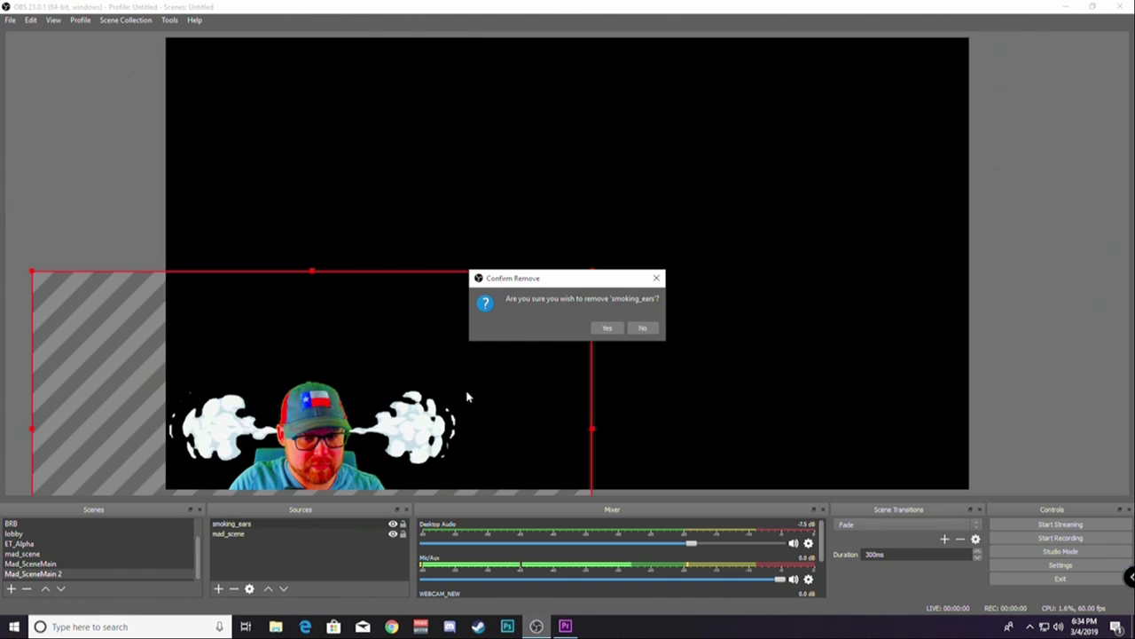
{"action": "left_click", "coordinate": [602, 328]}
- Add the existing WEBCAM_NEW webcam and place it at the canvas's bottom-left
{"action": "left_click", "coordinate": [218, 589]}
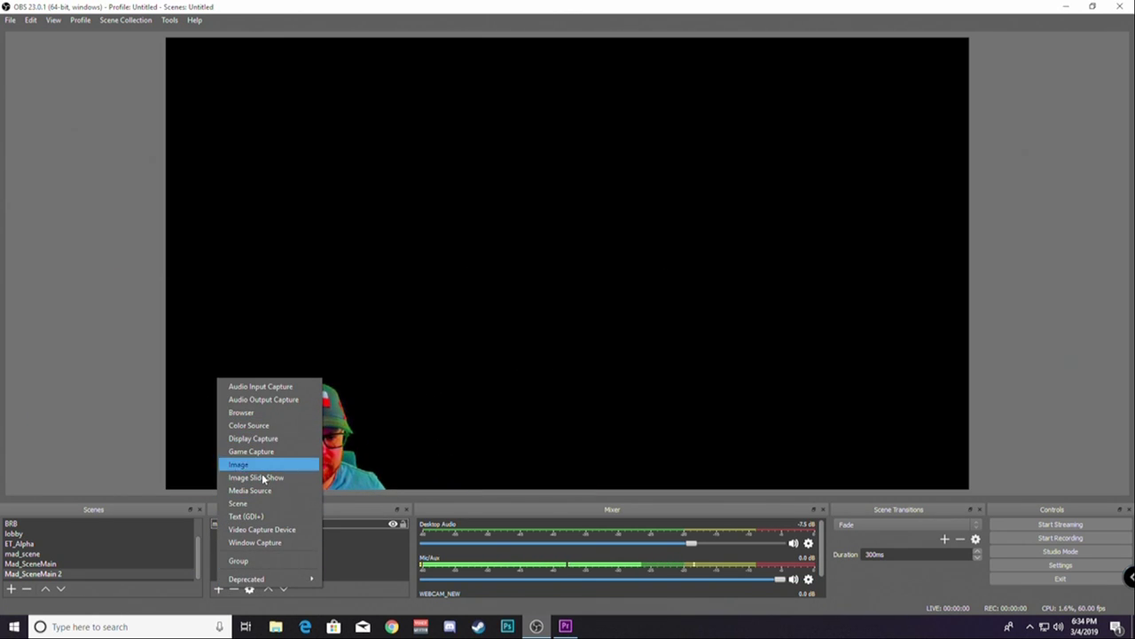
{"action": "left_click", "coordinate": [261, 529]}
{"action": "left_click", "coordinate": [497, 262]}
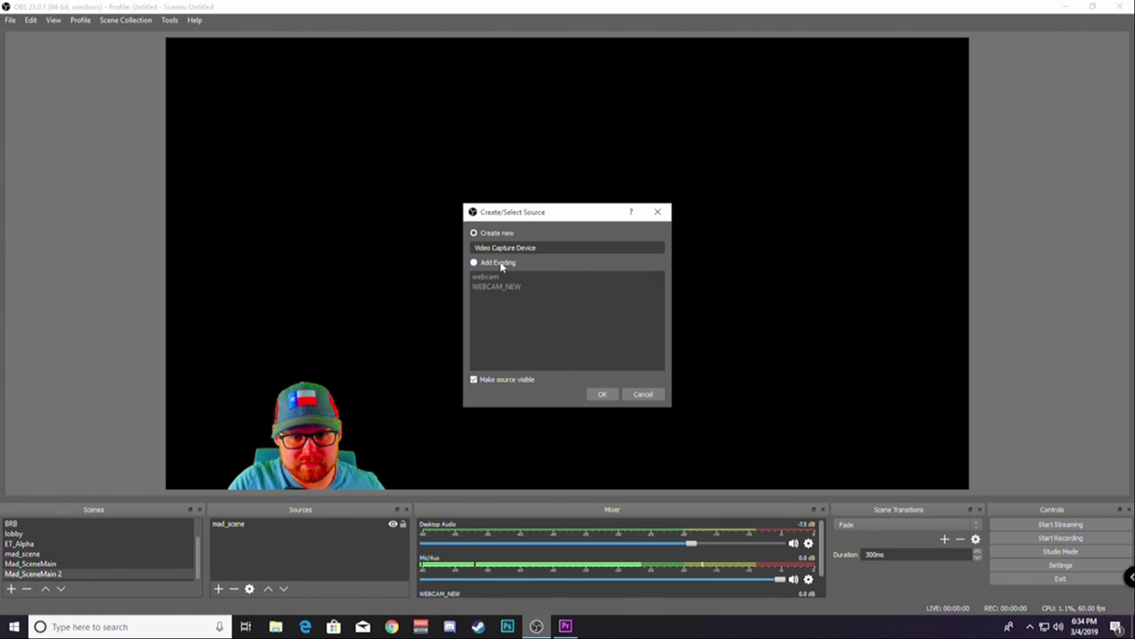
{"action": "left_click", "coordinate": [498, 287]}
{"action": "left_click", "coordinate": [603, 395]}
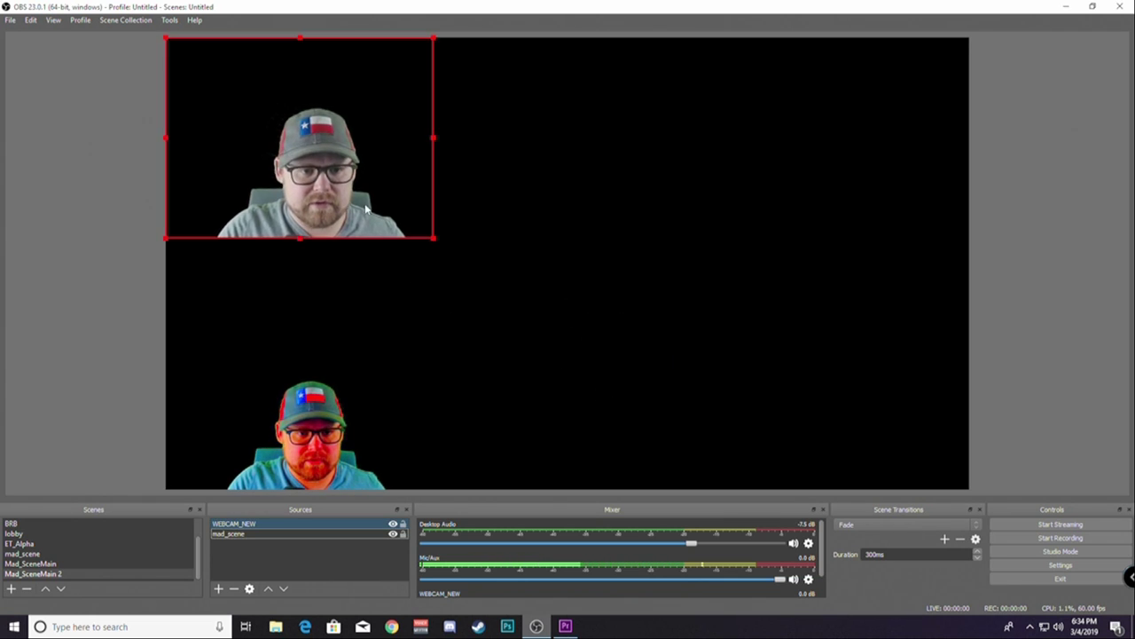
{"action": "left_click_drag", "start_coordinate": [372, 203], "coordinate": [373, 454]}
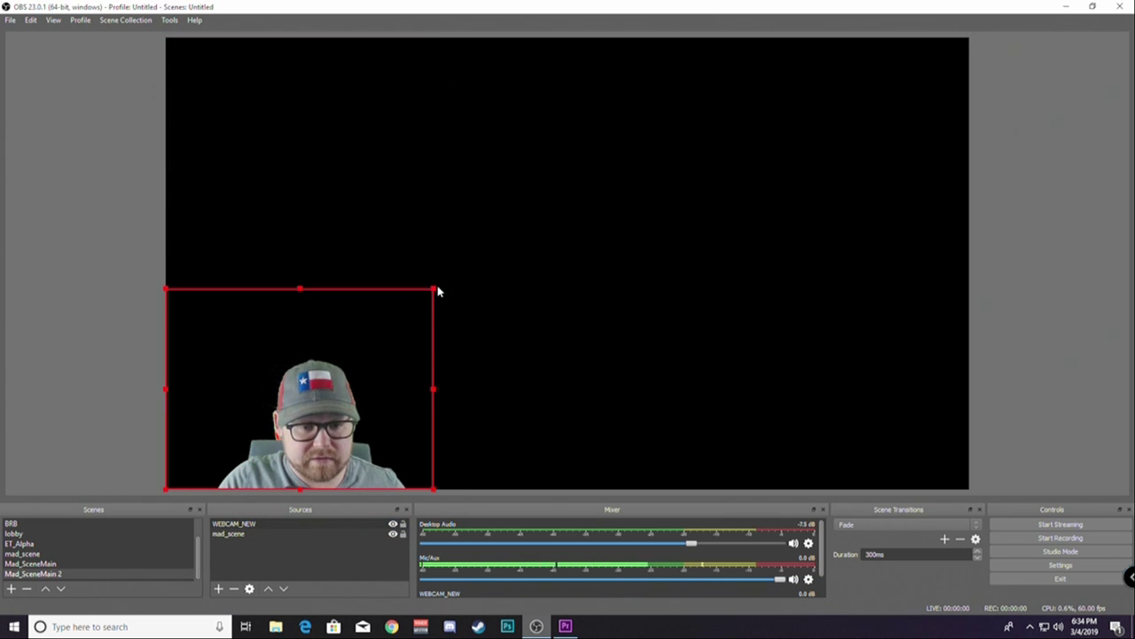
{"action": "left_click_drag", "start_coordinate": [434, 289], "coordinate": [409, 327]}
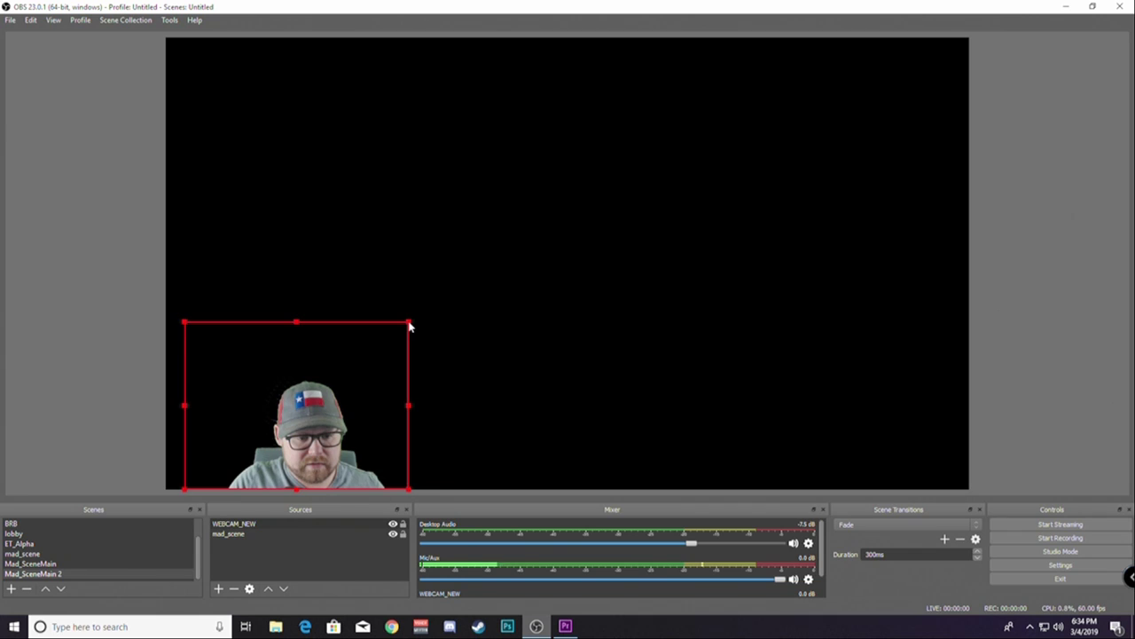
- Remove the mad_scene source, then return to the Mad_SceneMain scene
{"action": "left_click", "coordinate": [240, 534]}
{"action": "key", "text": "Delete"}
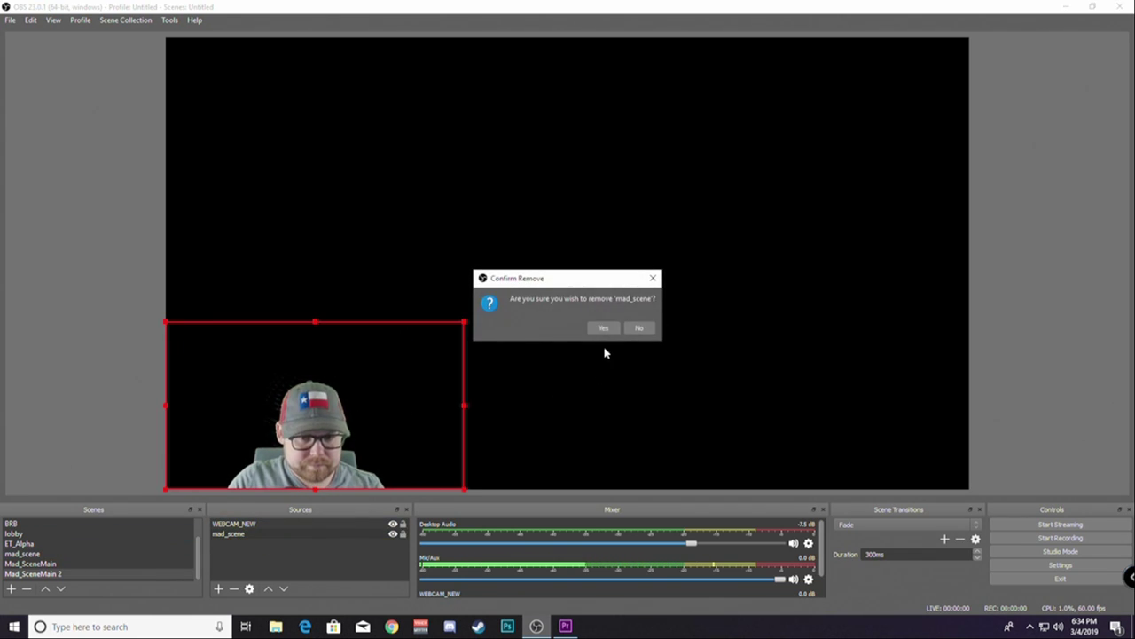
{"action": "left_click", "coordinate": [603, 327]}
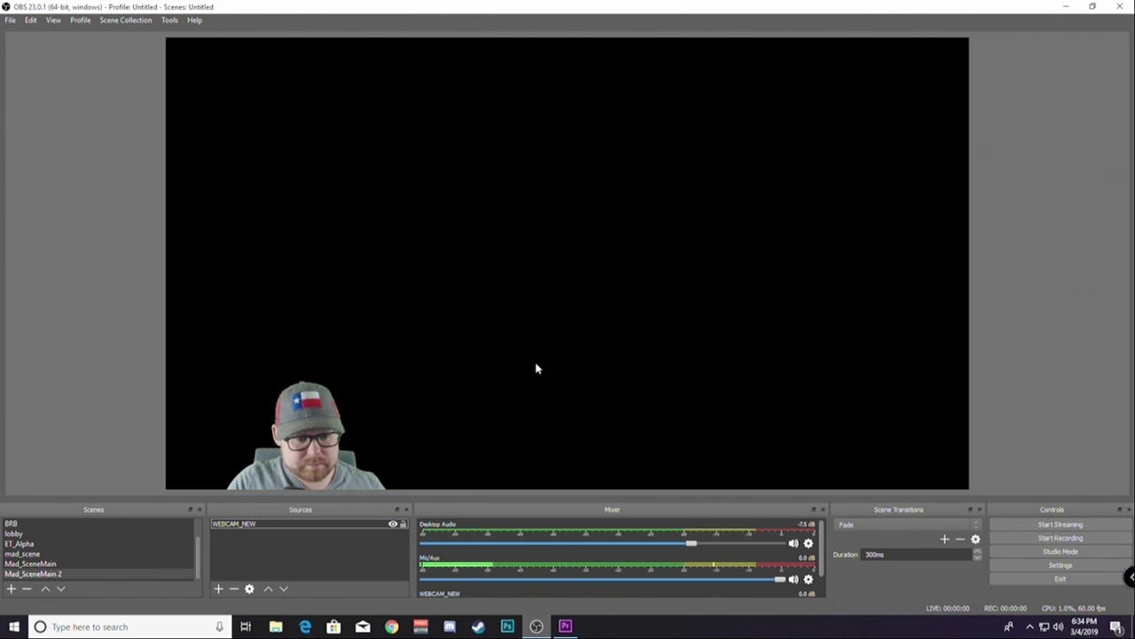
{"action": "left_click", "coordinate": [62, 562]}
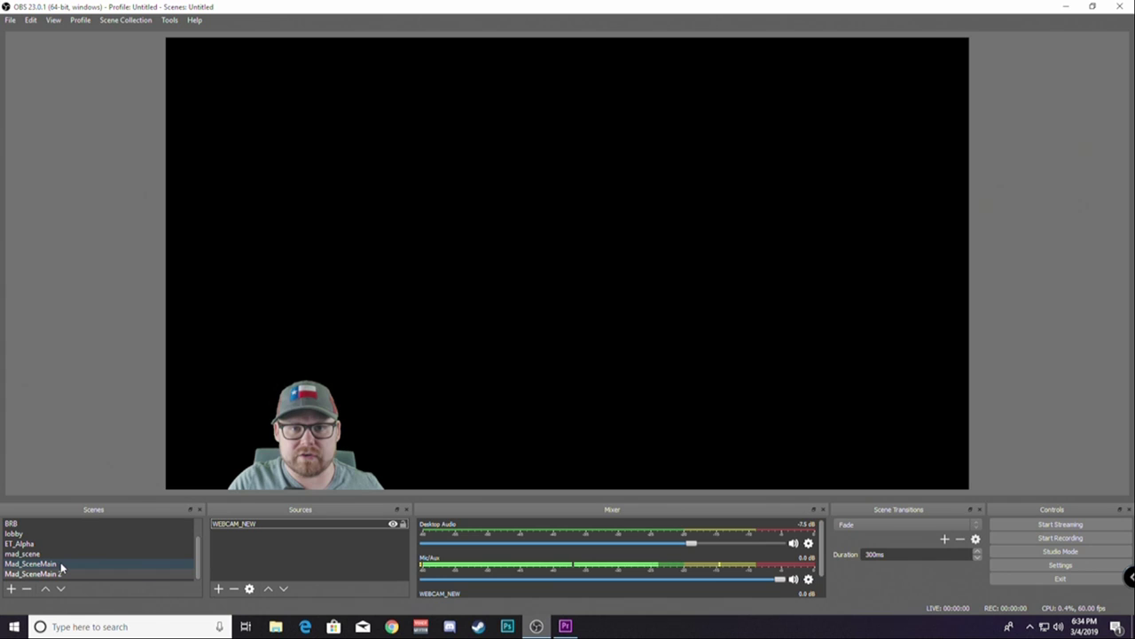
{"action": "left_click", "coordinate": [61, 564]}
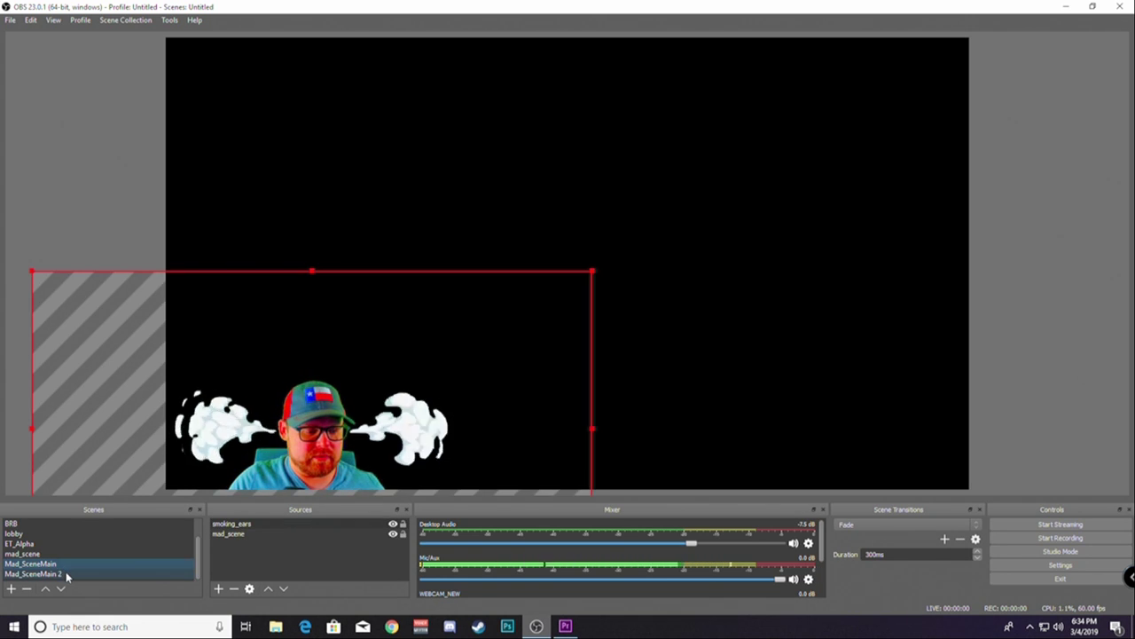
{"action": "left_click", "coordinate": [66, 573]}
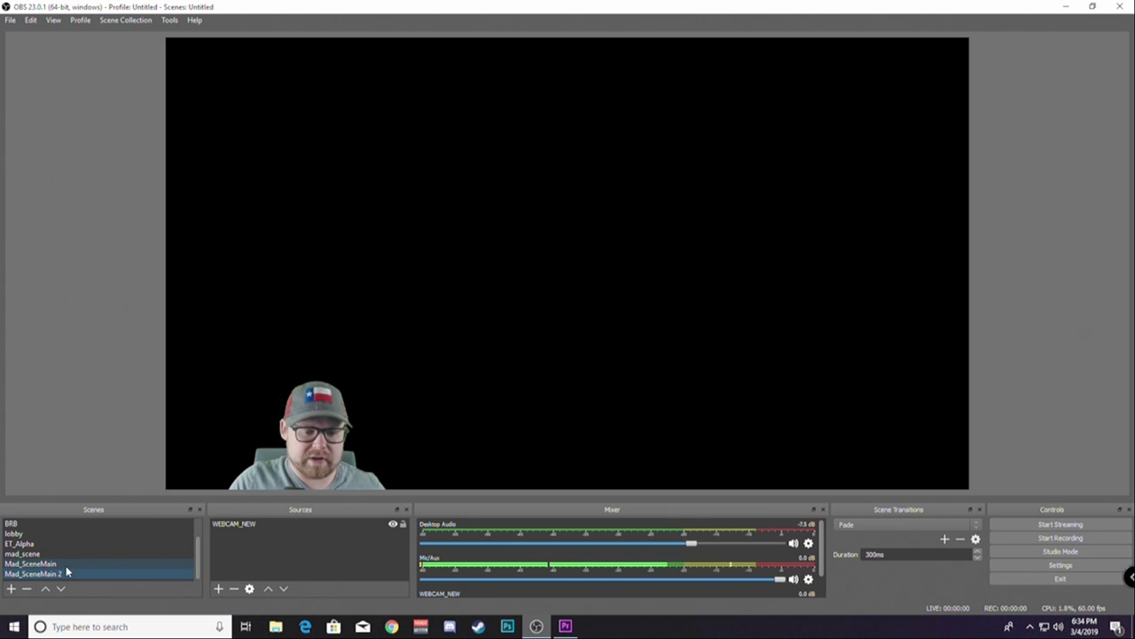
{"action": "left_click", "coordinate": [65, 564]}
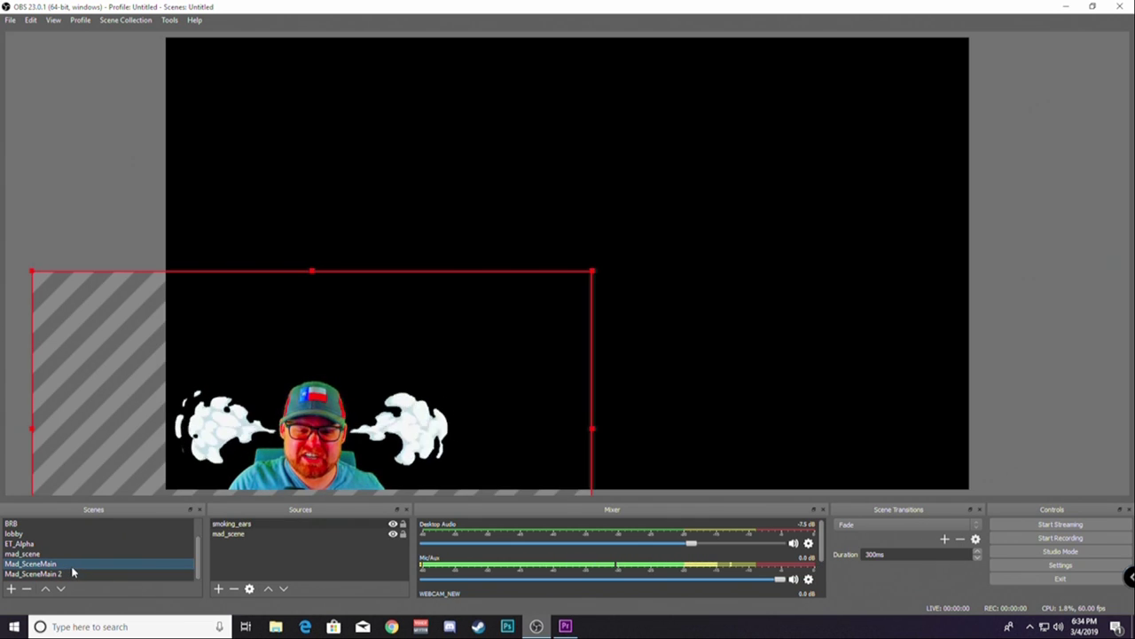